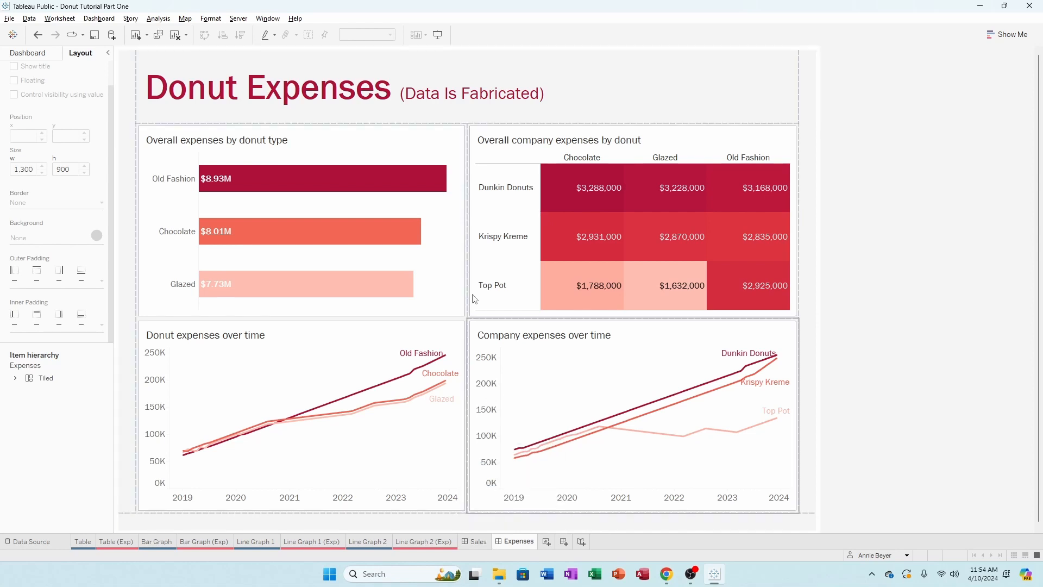
Open the worksheet behind "Overall expenses by donut type", add a Month filter with all months selected, and show its filter card
click(414, 145)
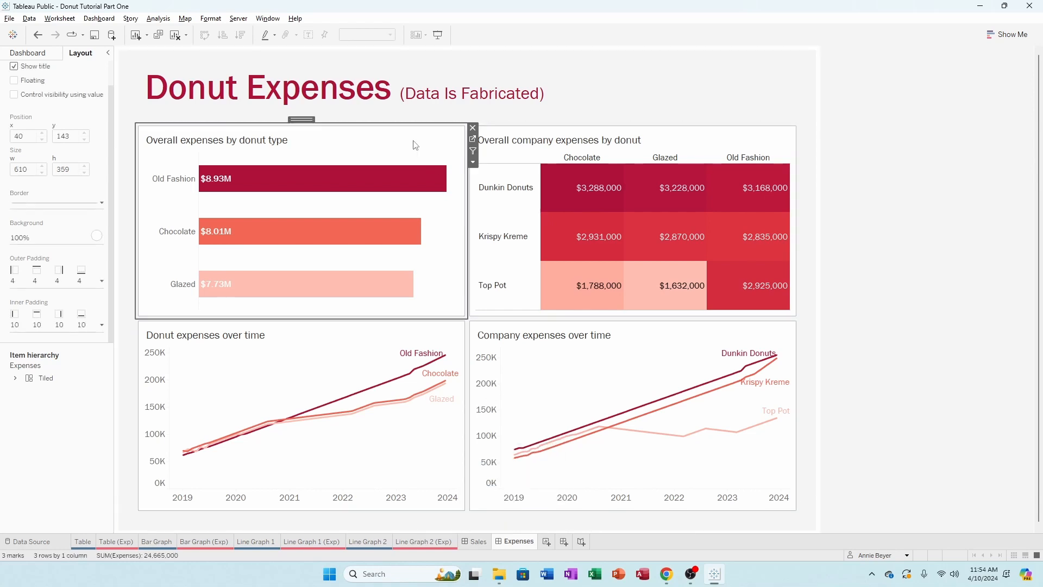
click(473, 139)
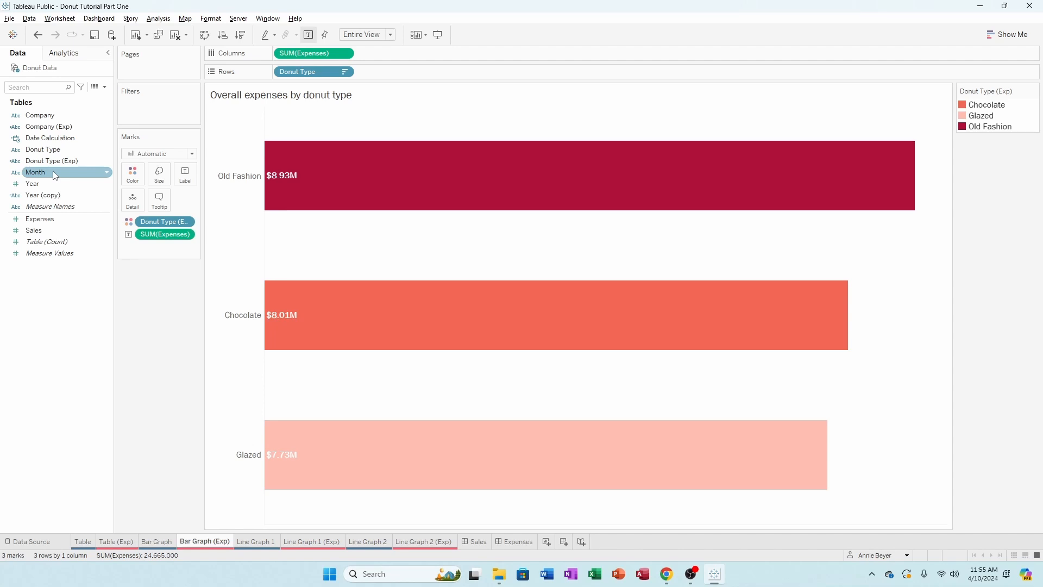
drag(61, 175, 161, 114)
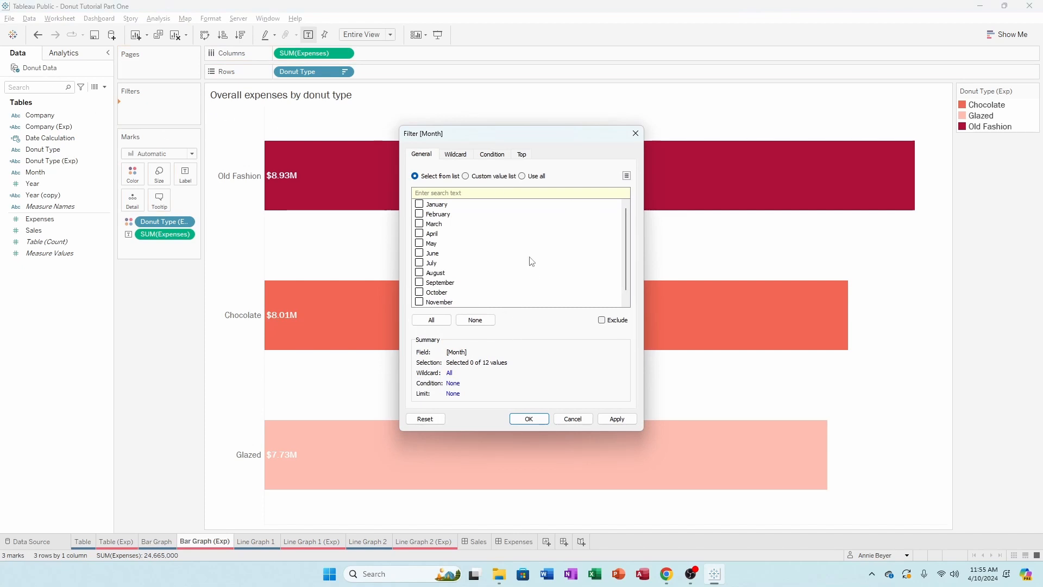
scroll(510, 236, down, 1)
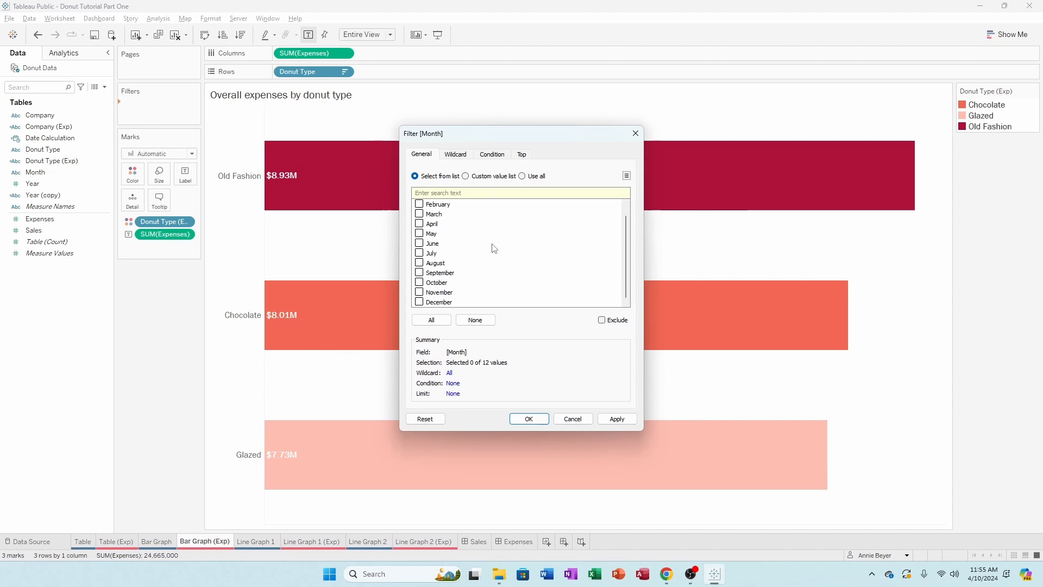
scroll(471, 276, up, 1)
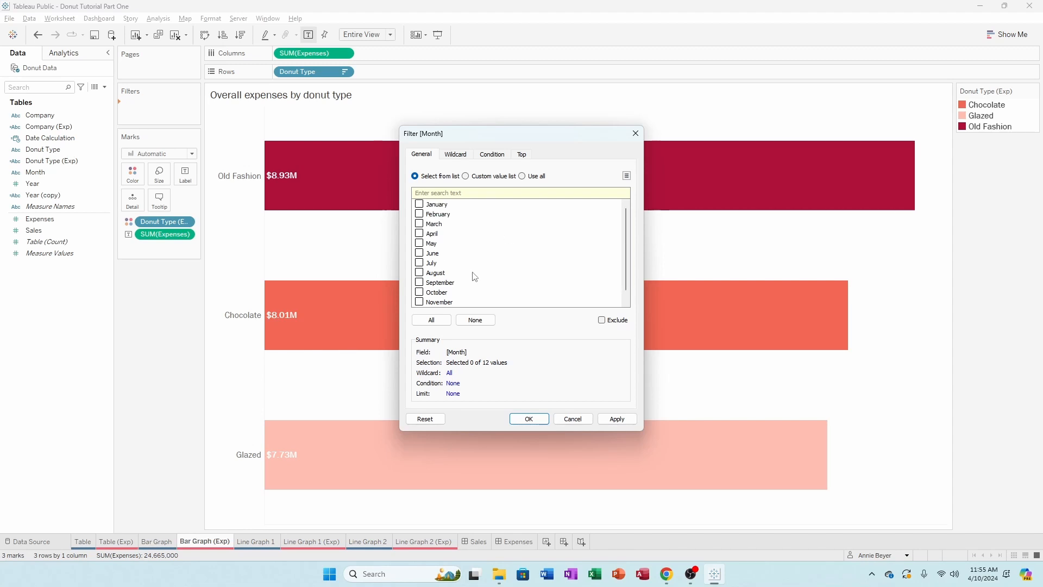
click(431, 319)
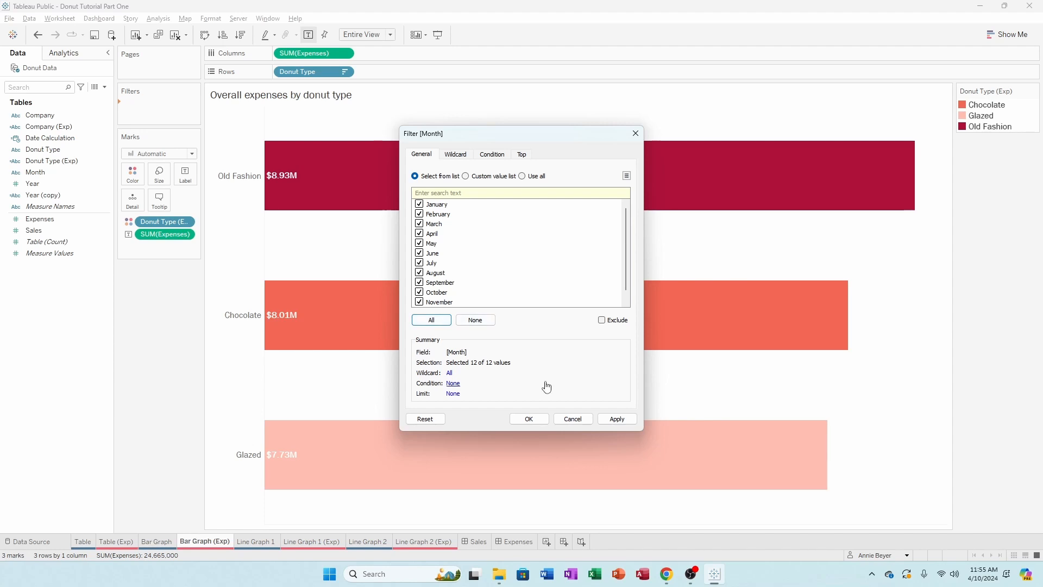
click(533, 421)
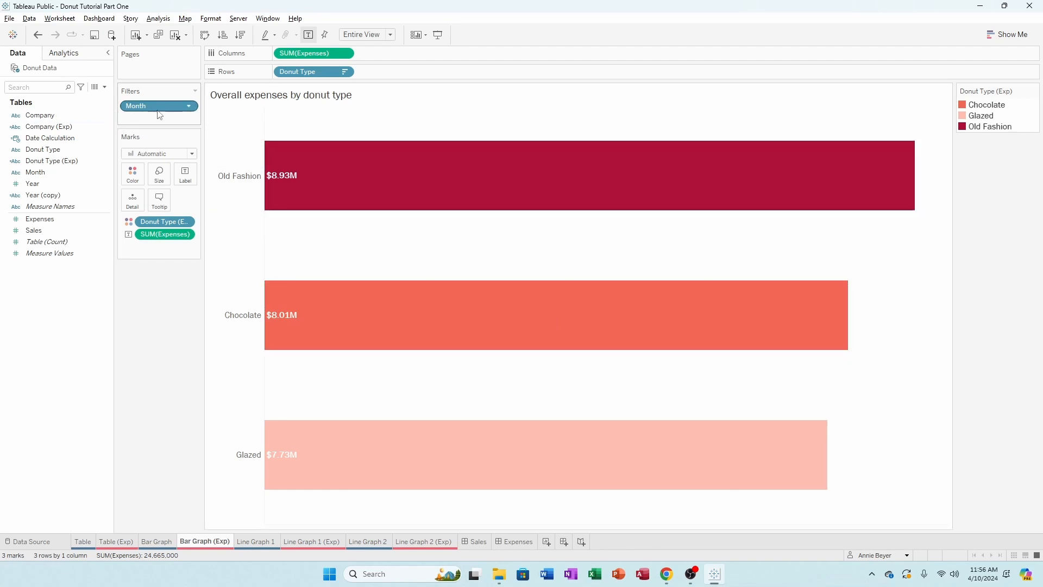
click(190, 107)
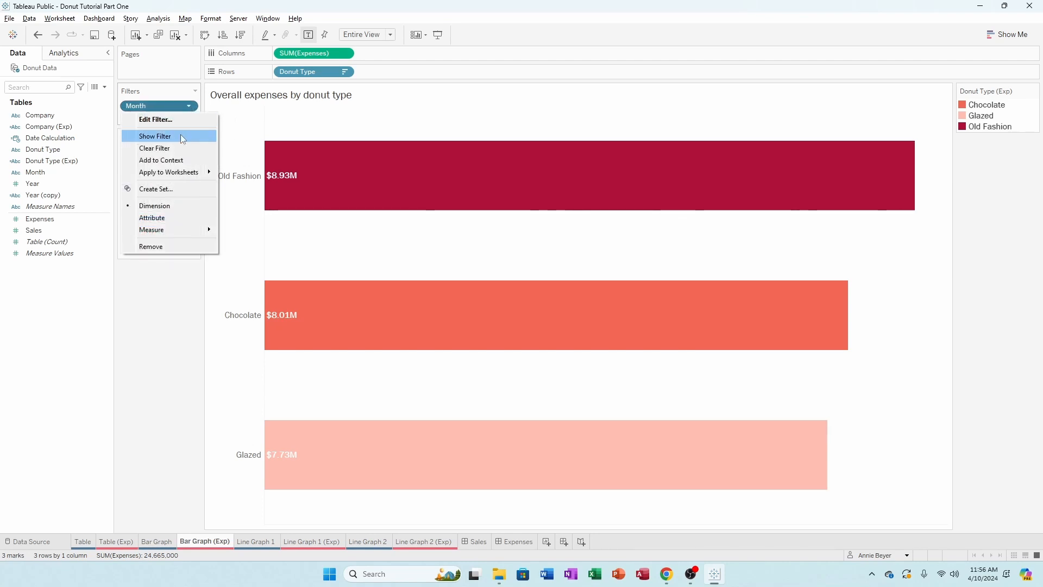
click(156, 137)
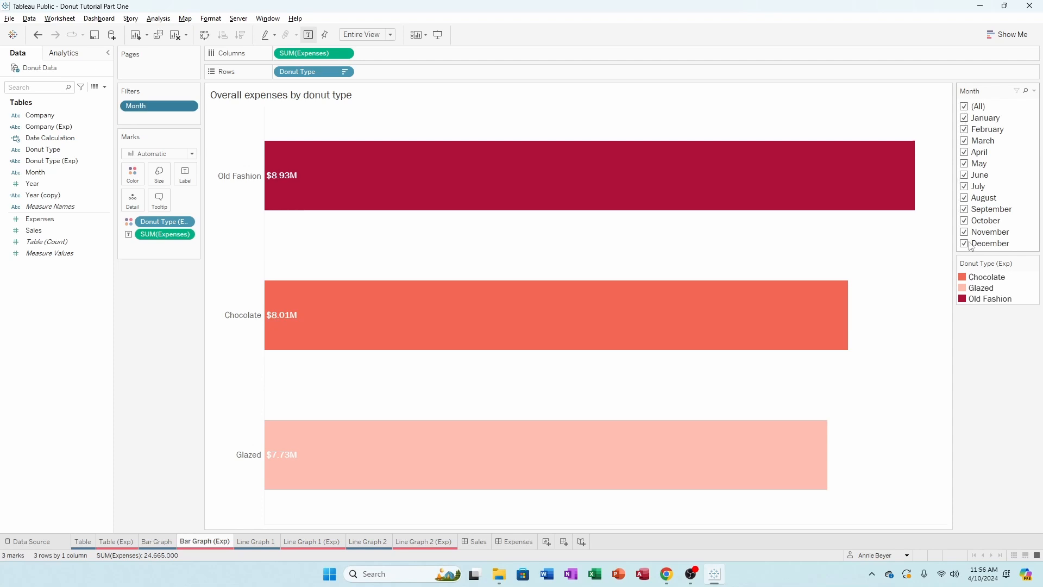
Test the Month filter with different combinations of January through April, and reselect all months
click(965, 108)
click(965, 118)
click(965, 129)
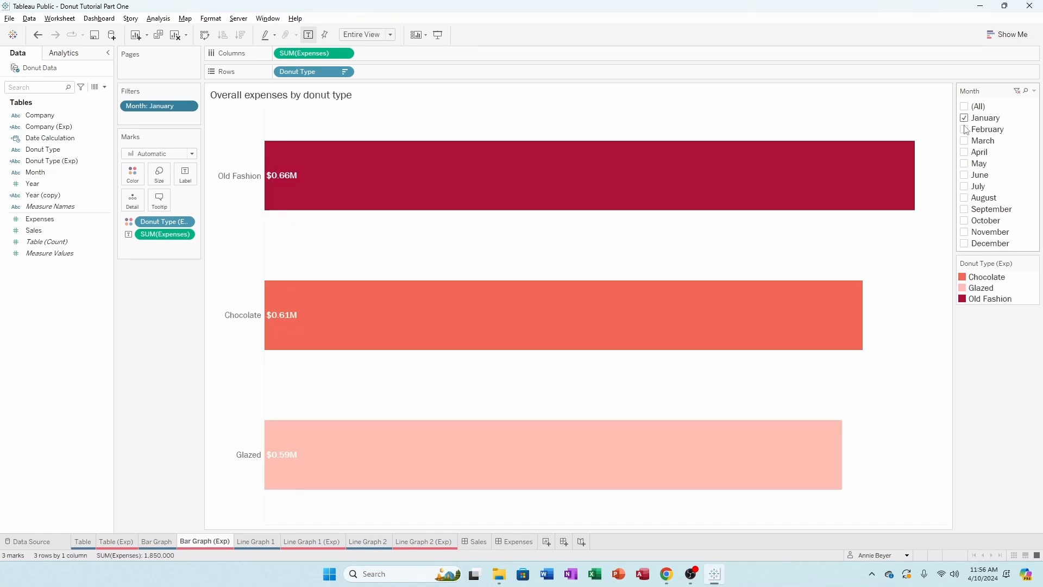
click(965, 141)
click(964, 152)
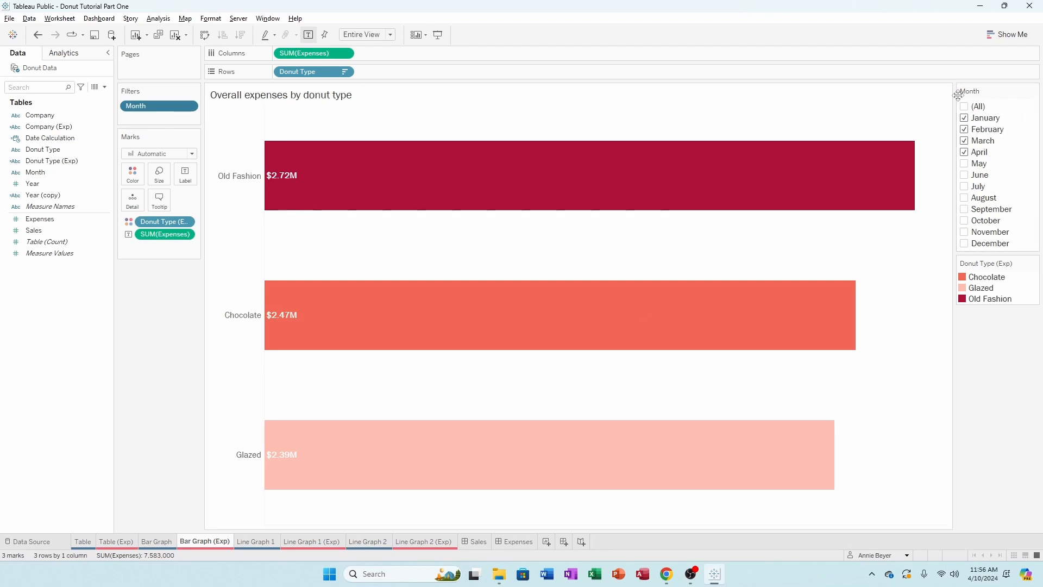
click(967, 118)
click(965, 143)
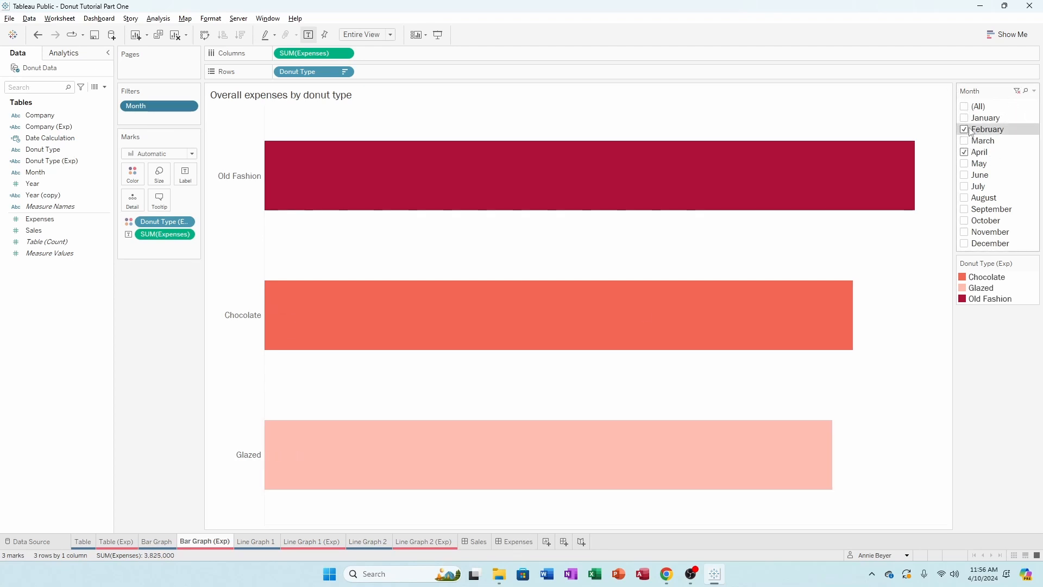
click(969, 131)
click(965, 107)
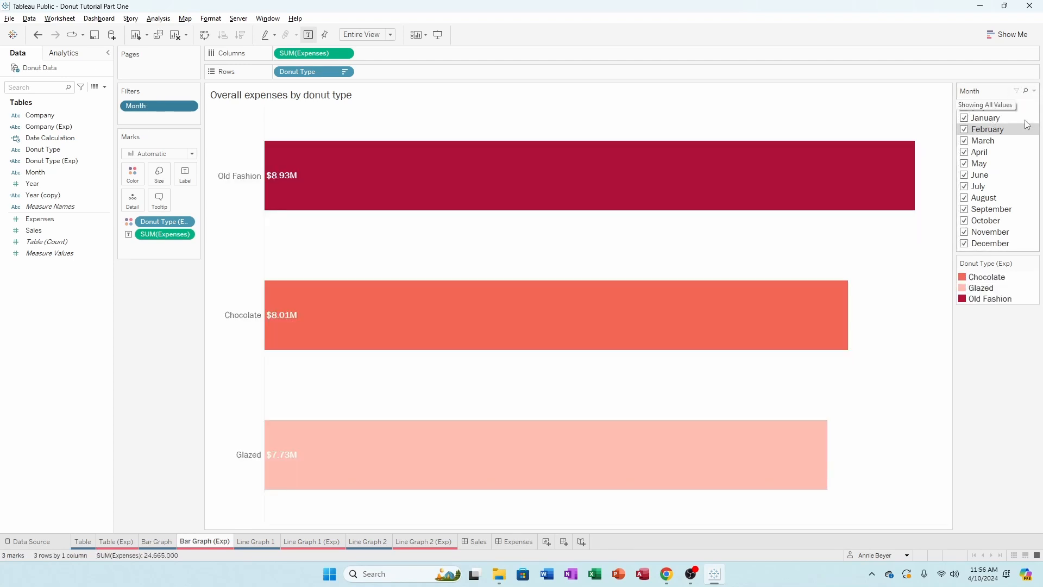
Change the Month filter card to Single Value (dropdown) and choose January
click(1035, 92)
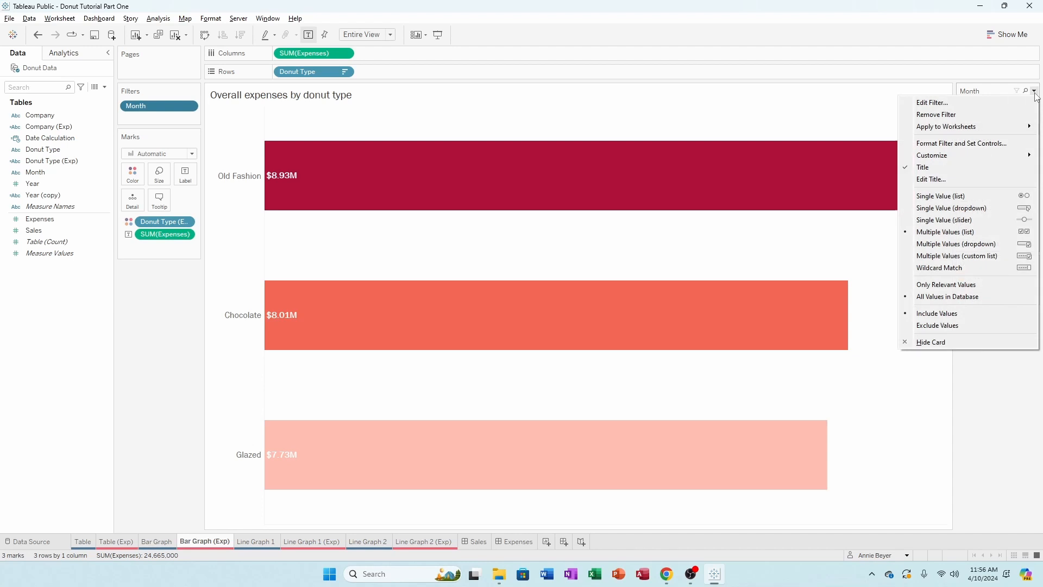
click(953, 213)
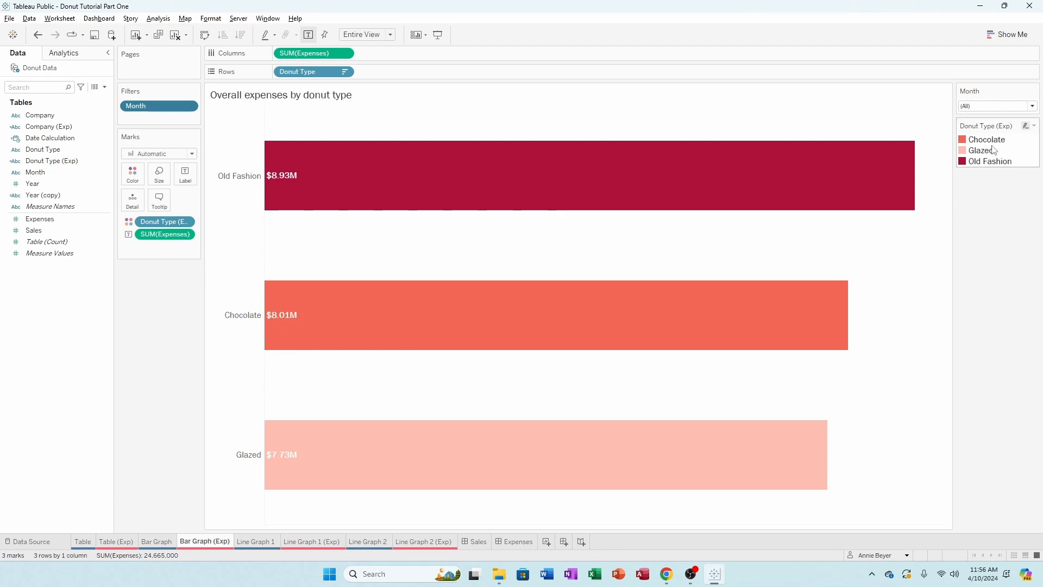
click(991, 106)
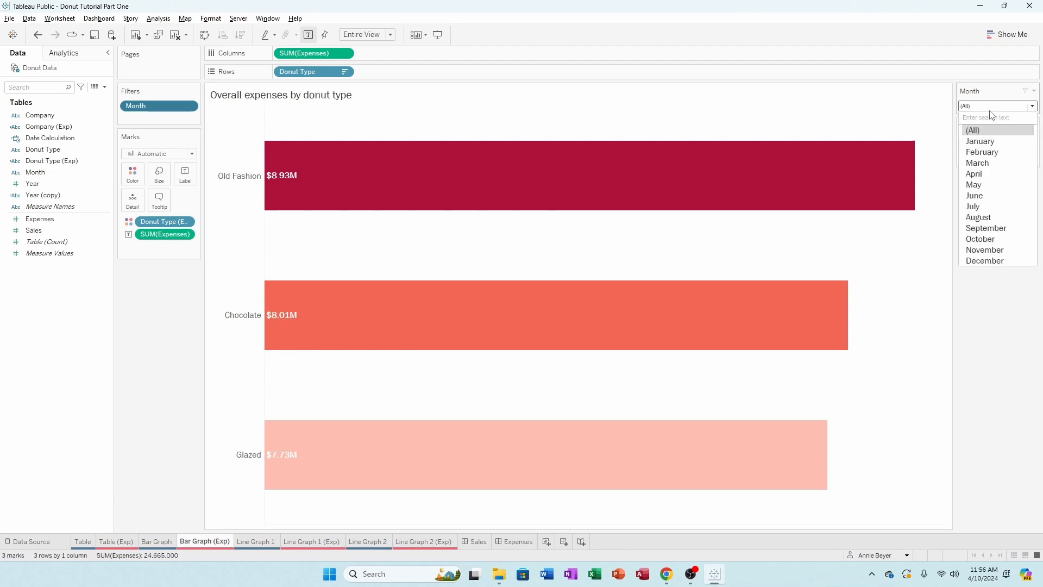
click(990, 140)
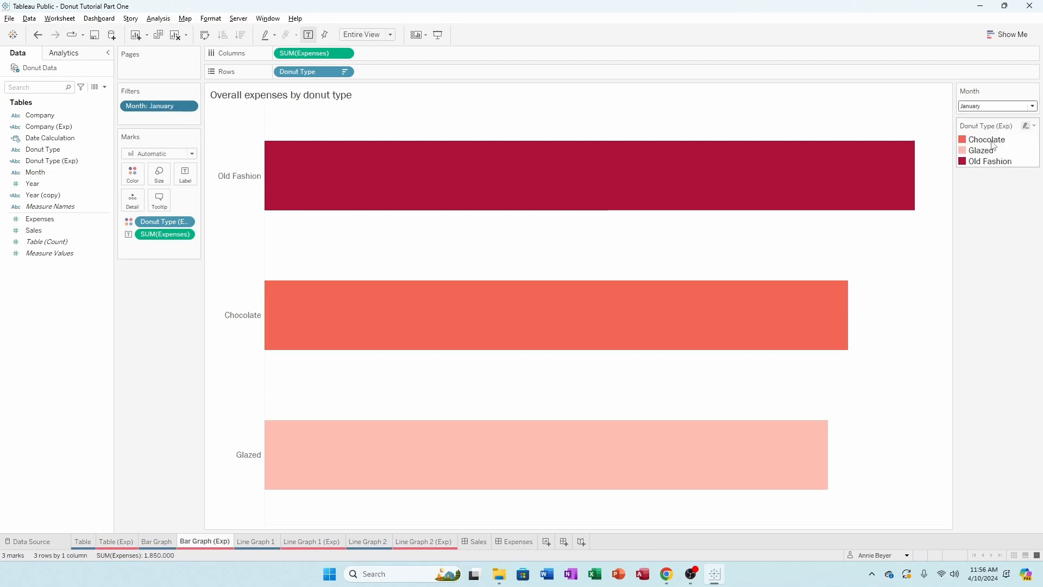
Try the Month dropdown on April, August, October, November and February, and return it to January
click(990, 106)
click(984, 172)
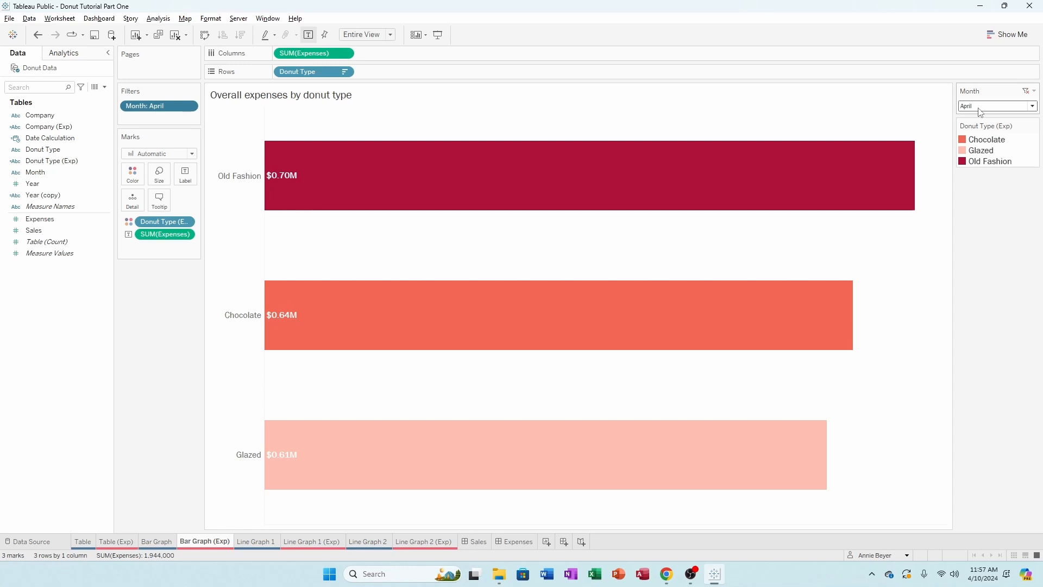
click(981, 108)
click(981, 217)
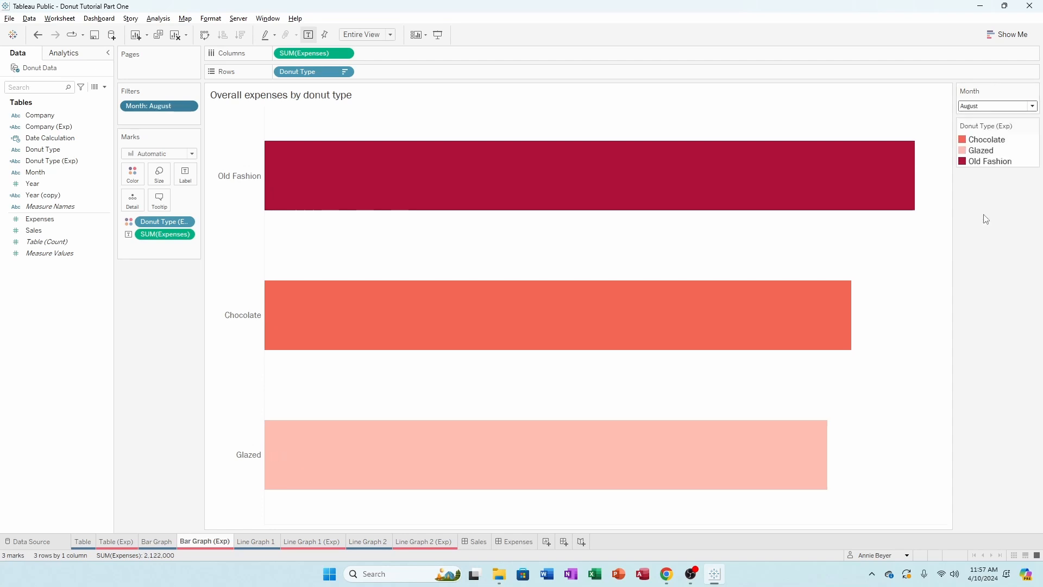
click(983, 106)
click(981, 239)
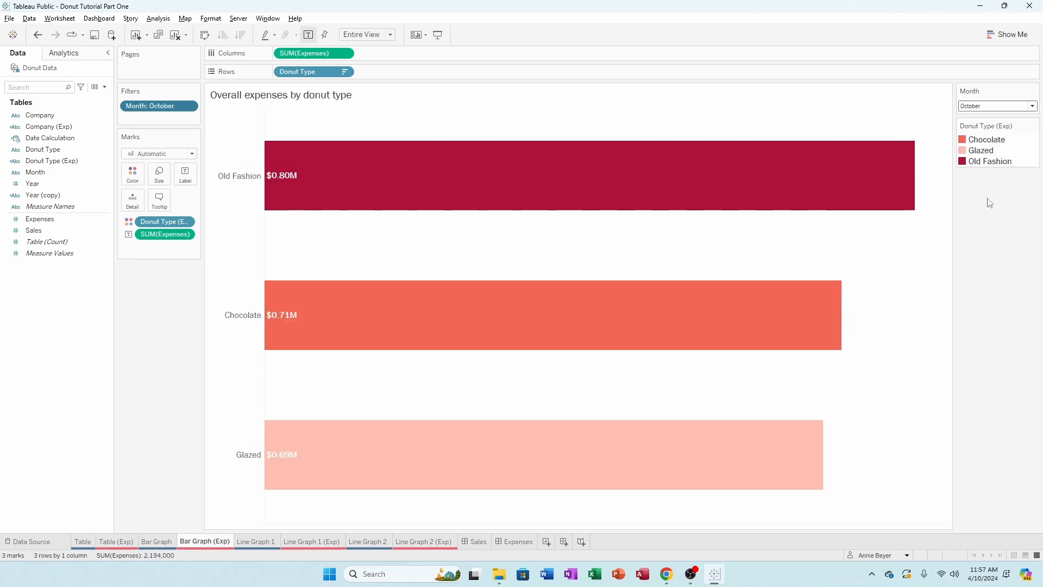
click(986, 106)
click(981, 250)
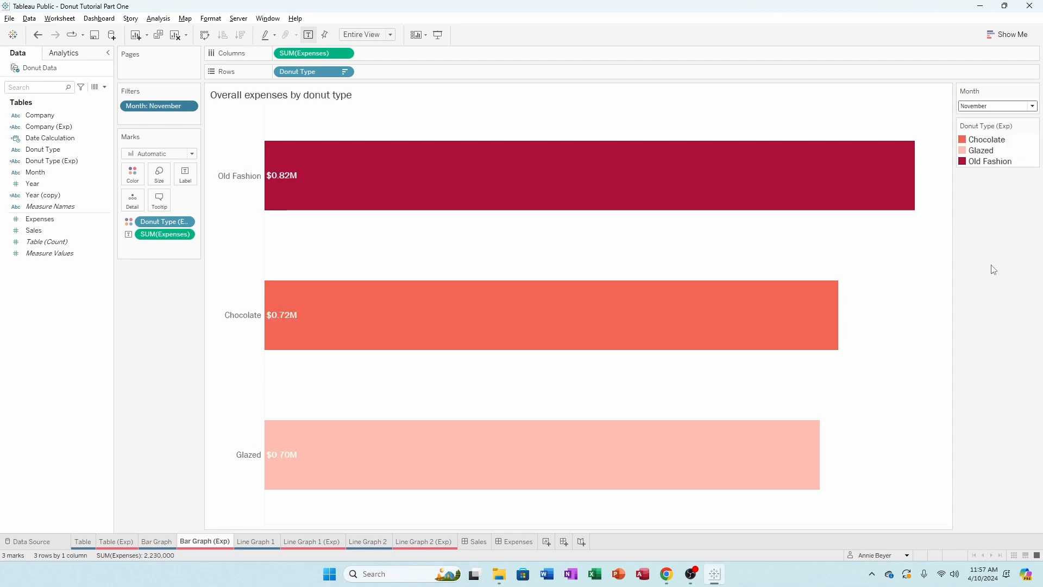
click(986, 106)
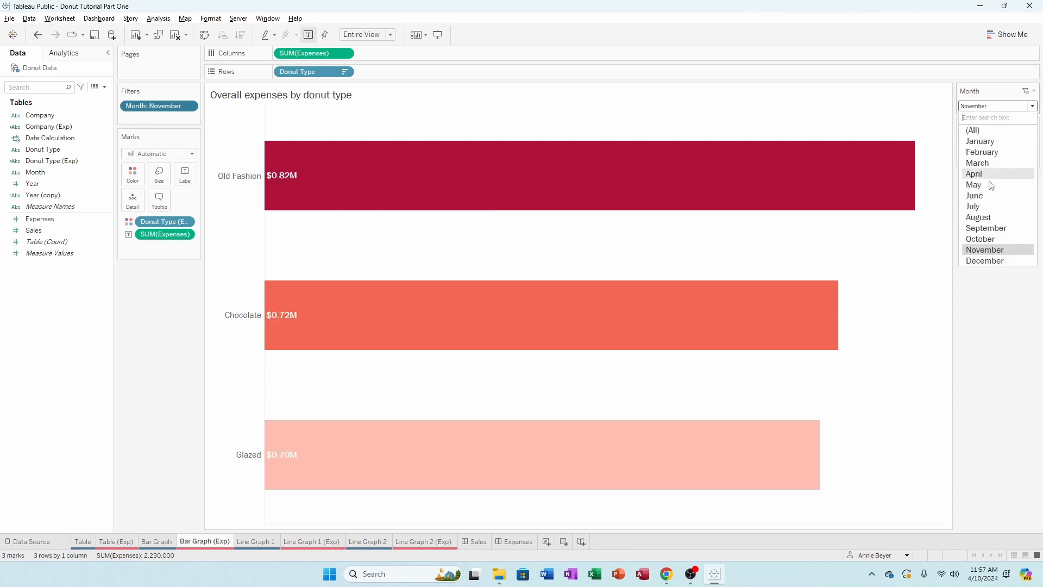
click(990, 152)
click(986, 106)
click(981, 142)
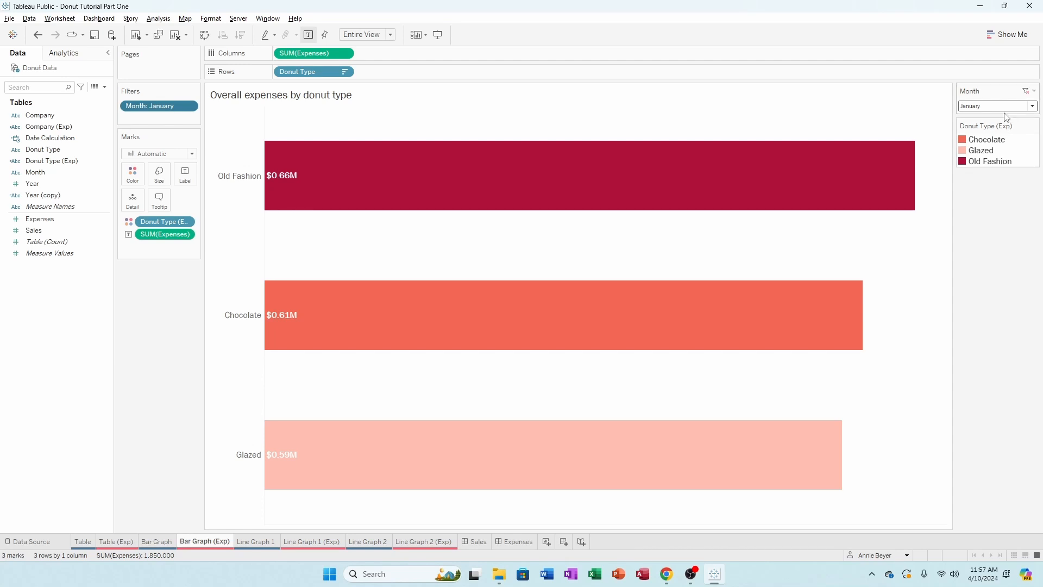
Set the Month filter to April and check its effect on the Expenses and Sales dashboards
click(1005, 107)
click(1001, 174)
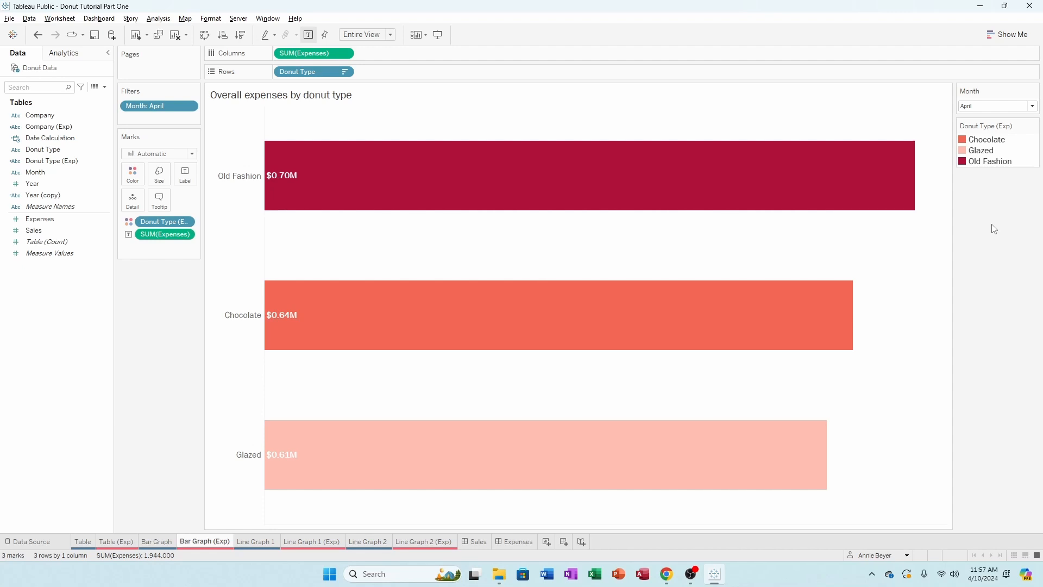
click(514, 541)
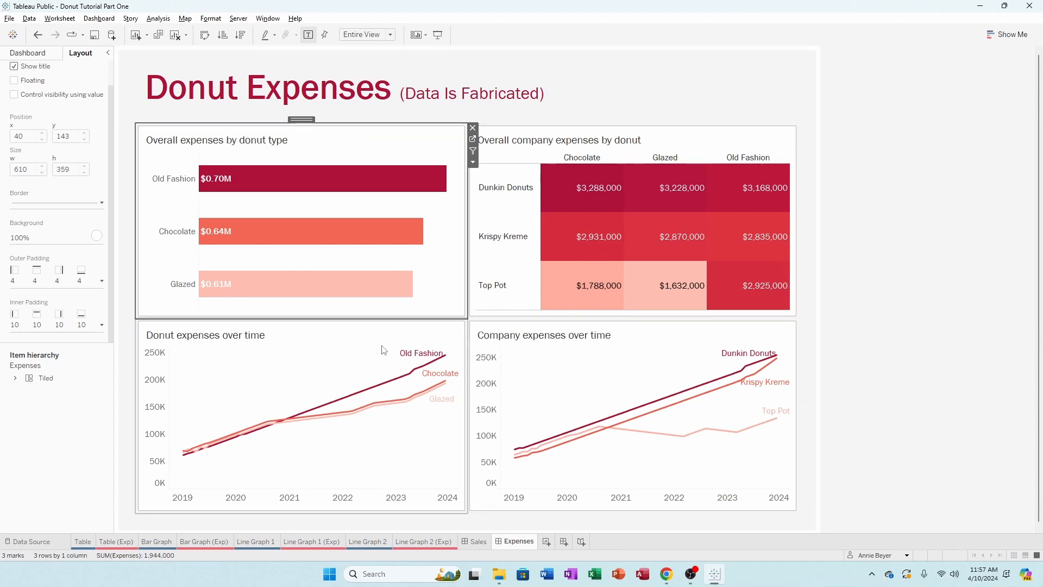
click(484, 544)
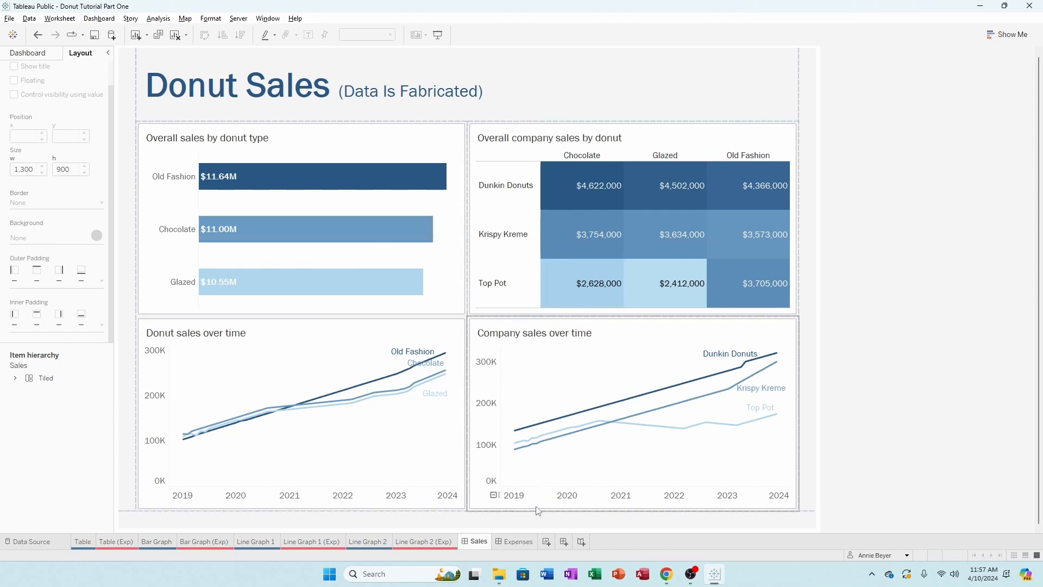
click(514, 541)
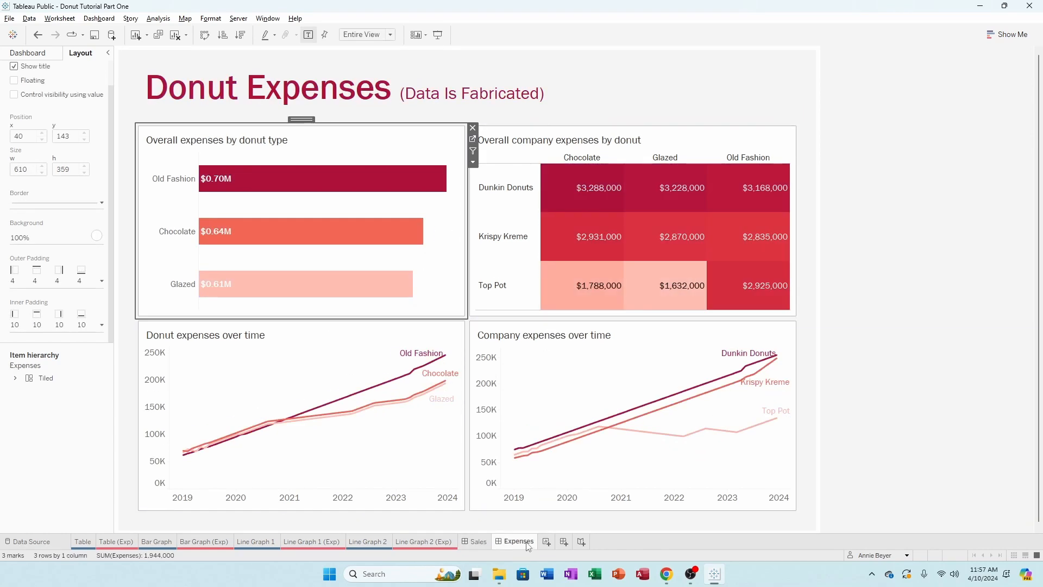
Open the worksheet behind the "Overall expenses by donut type" chart on the Expenses dashboard
click(473, 139)
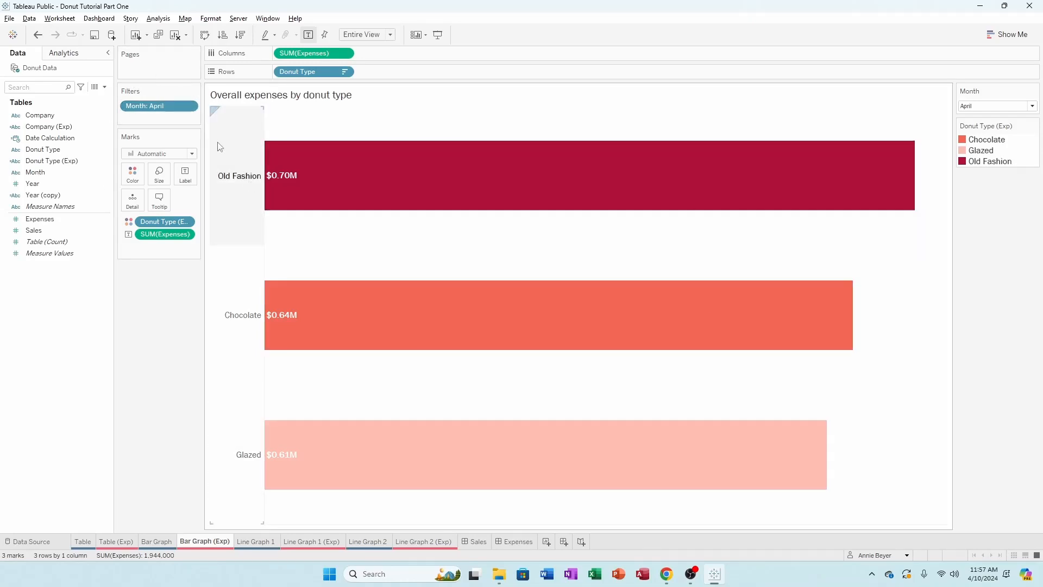
click(189, 106)
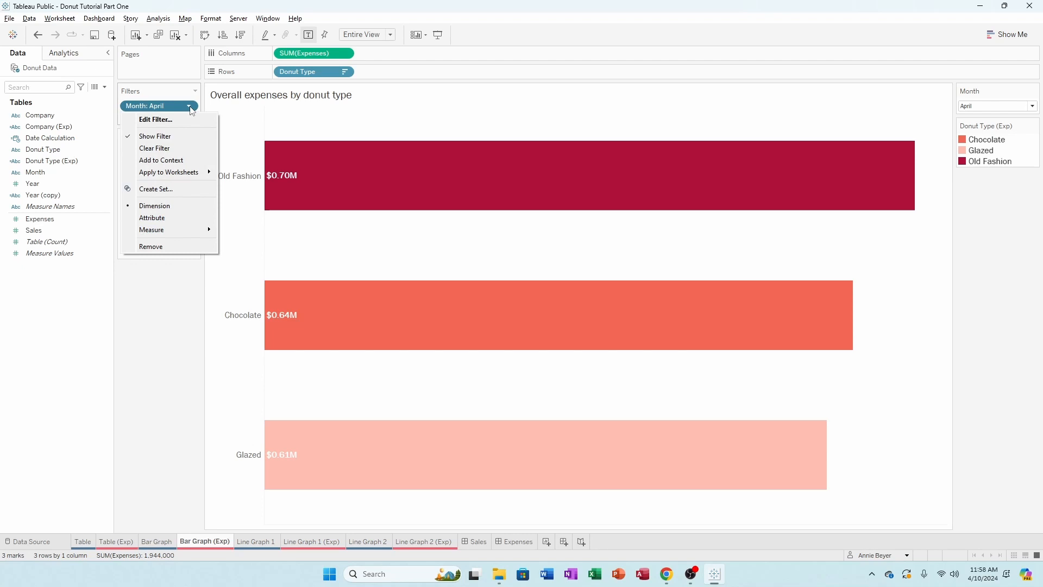
mouse_move(206, 176)
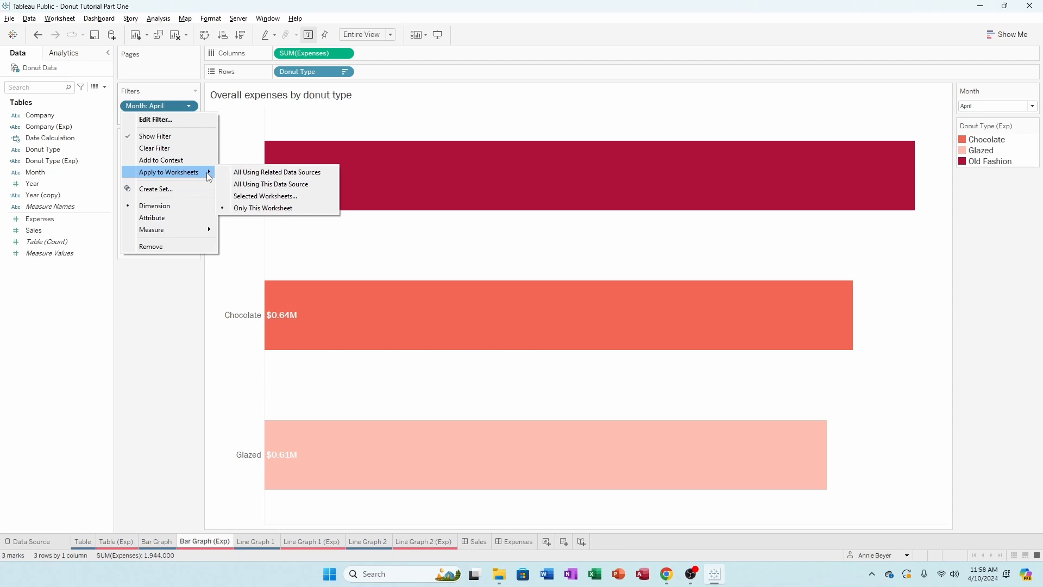
click(268, 196)
scroll(373, 261, down, 1)
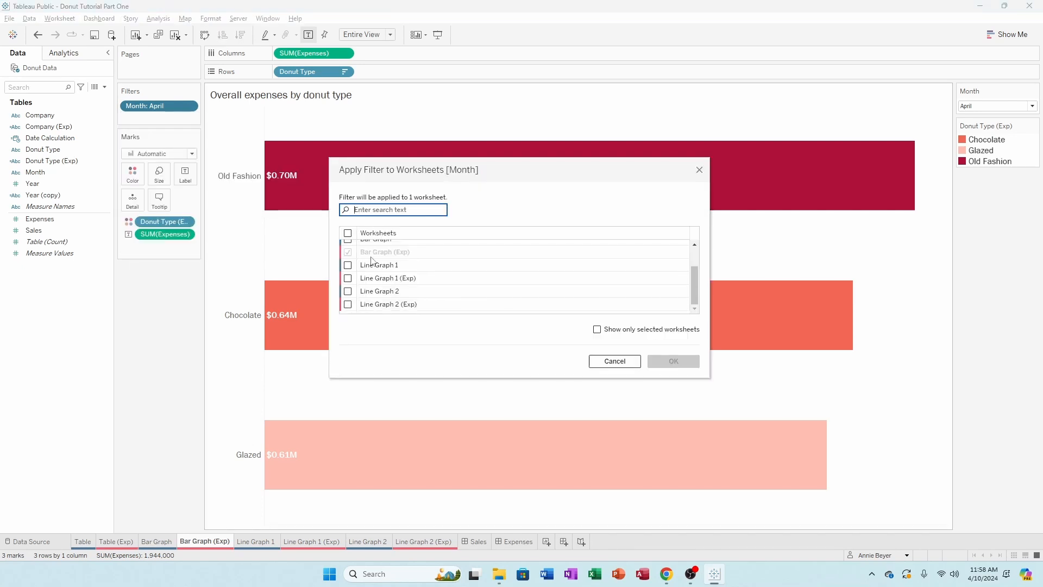
scroll(367, 303, up, 1)
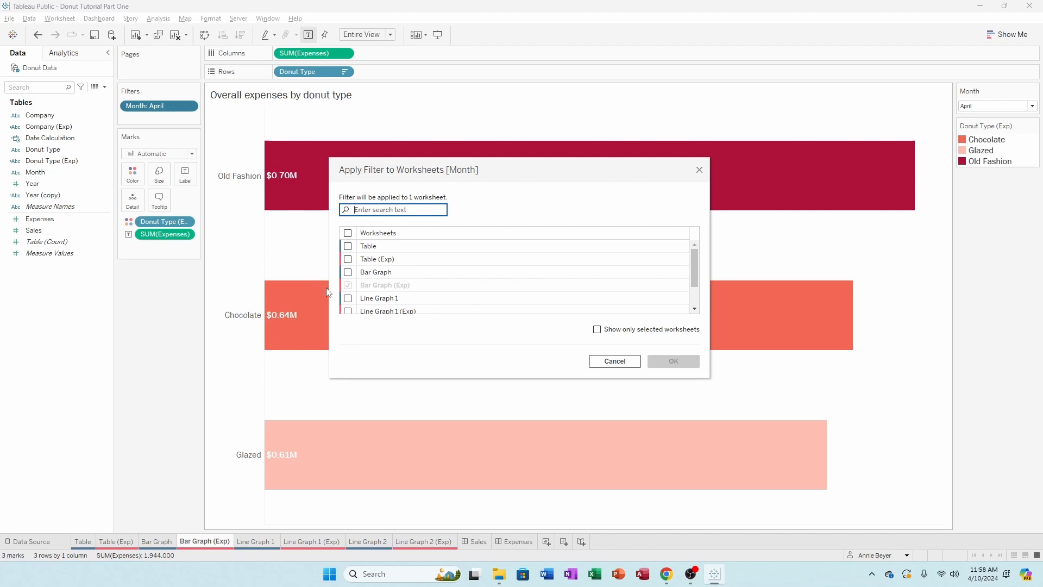
scroll(343, 306, down, 1)
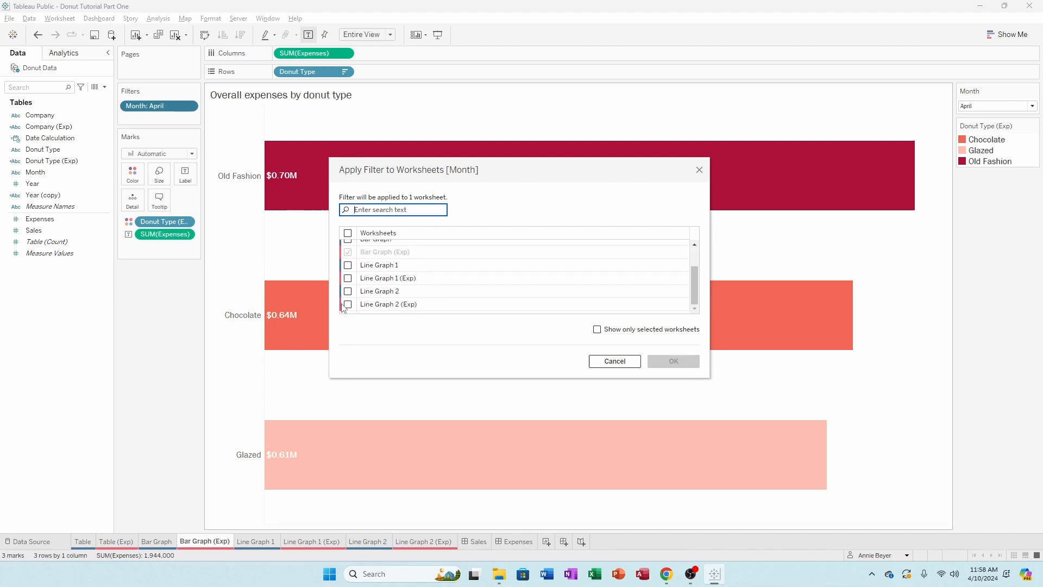
scroll(344, 307, up, 1)
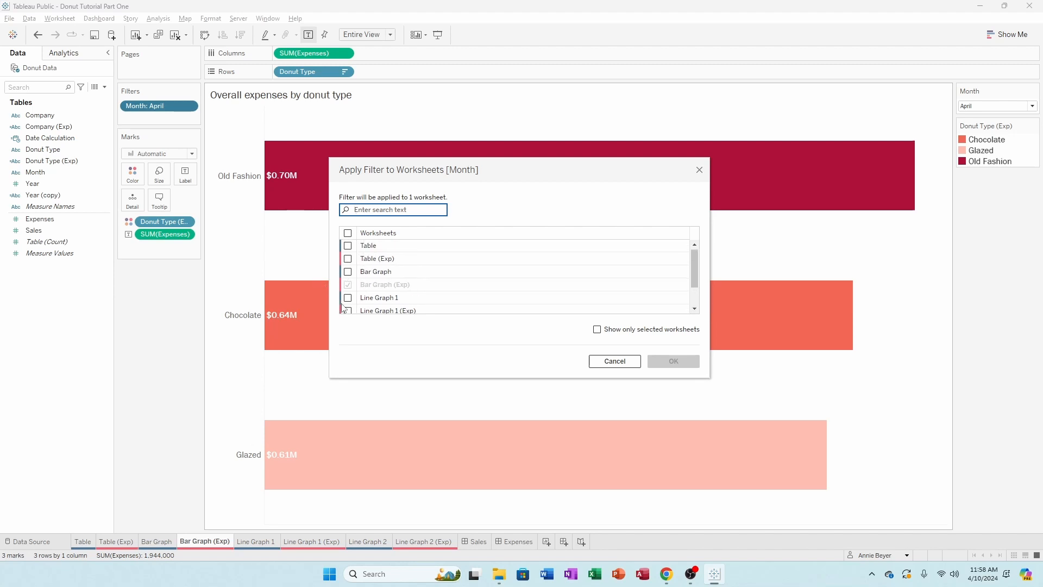
click(348, 259)
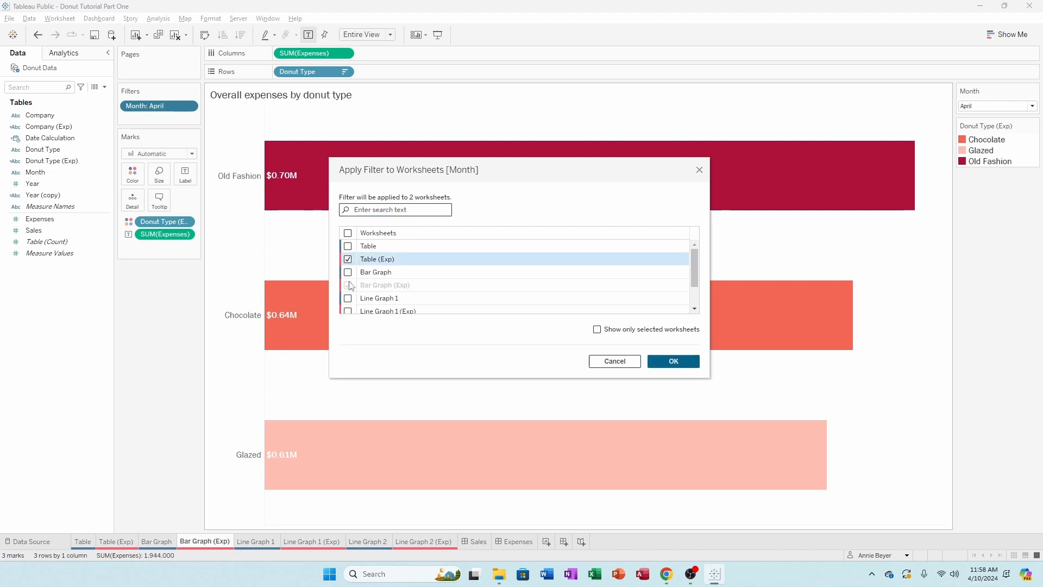
scroll(347, 296, down, 1)
click(348, 304)
click(348, 277)
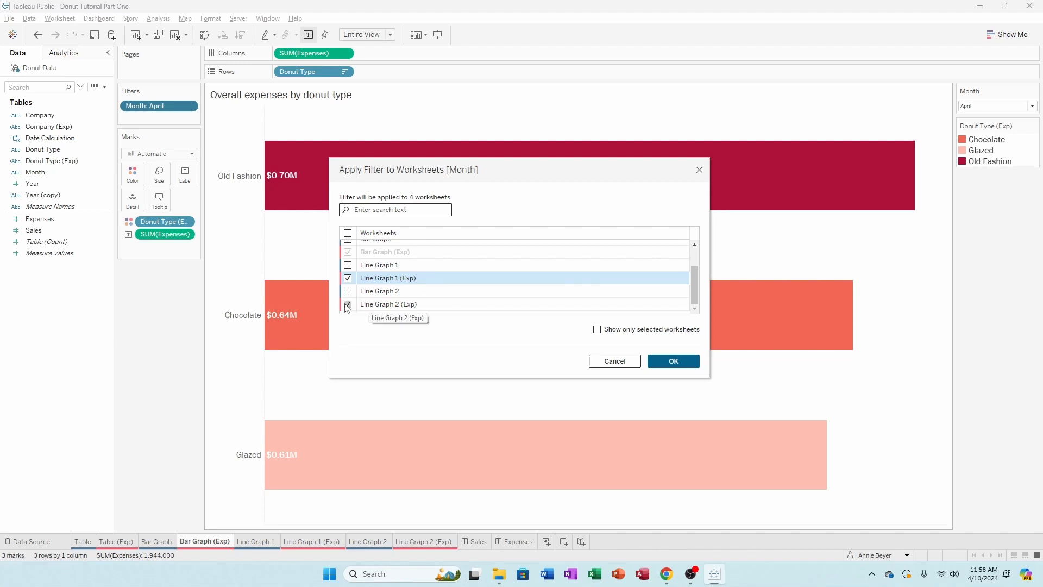
click(610, 362)
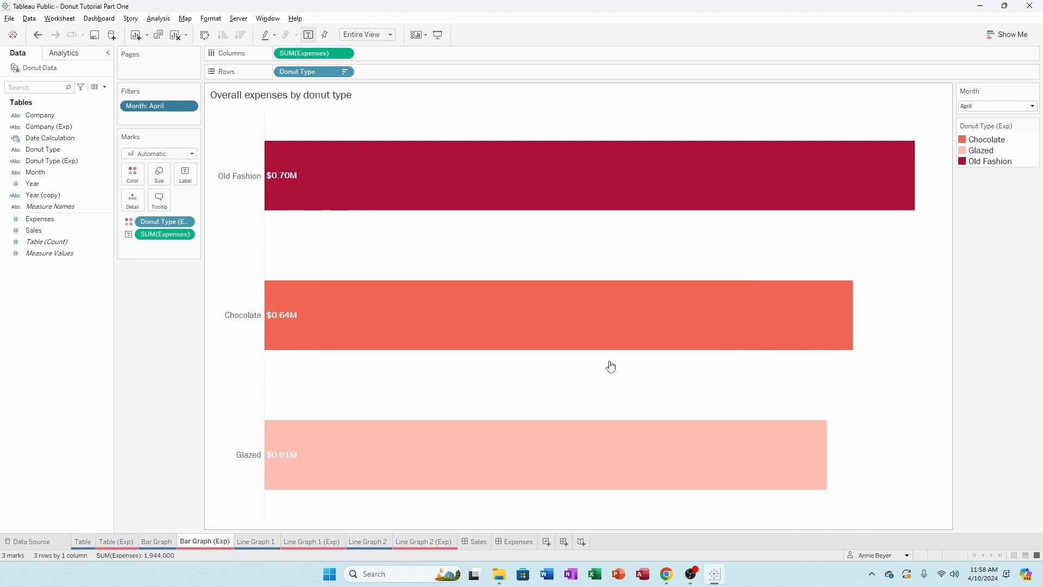
Apply the bar chart's Month filter to all worksheets using this data source
click(190, 108)
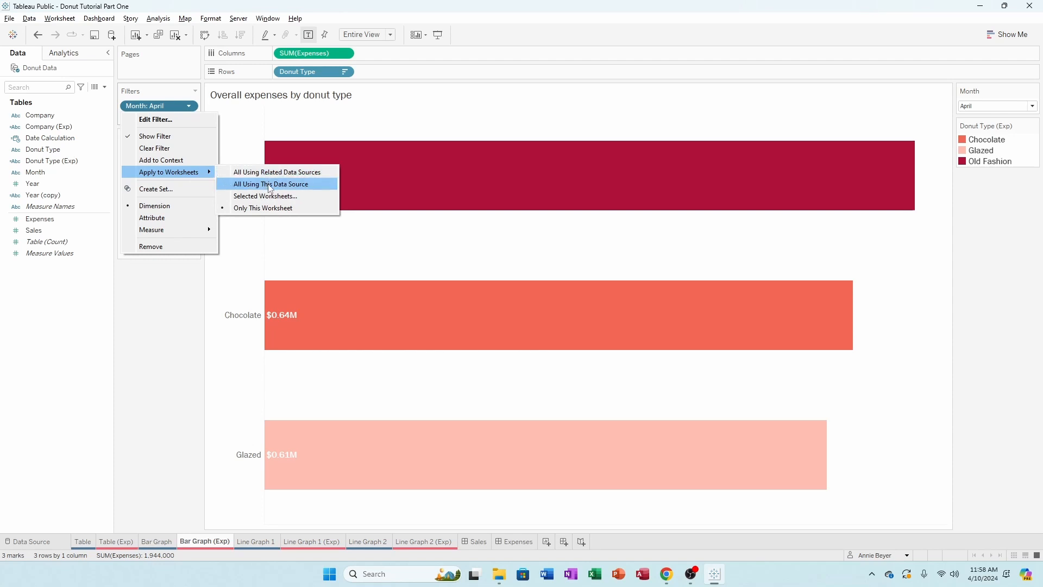
click(270, 184)
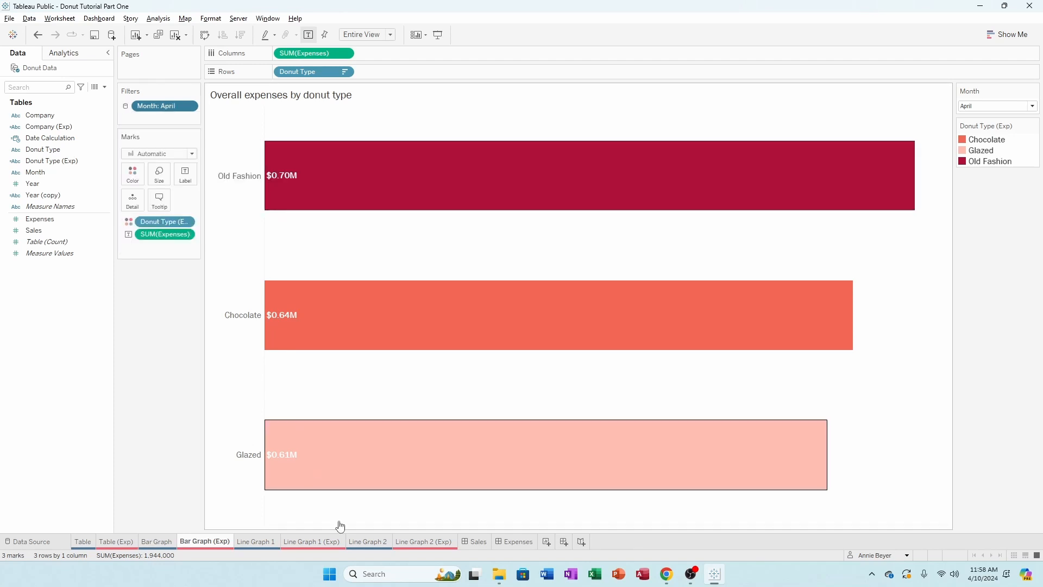
Set the Month filter to January and check its effect on the Expenses and Sales dashboards
click(1022, 109)
click(978, 137)
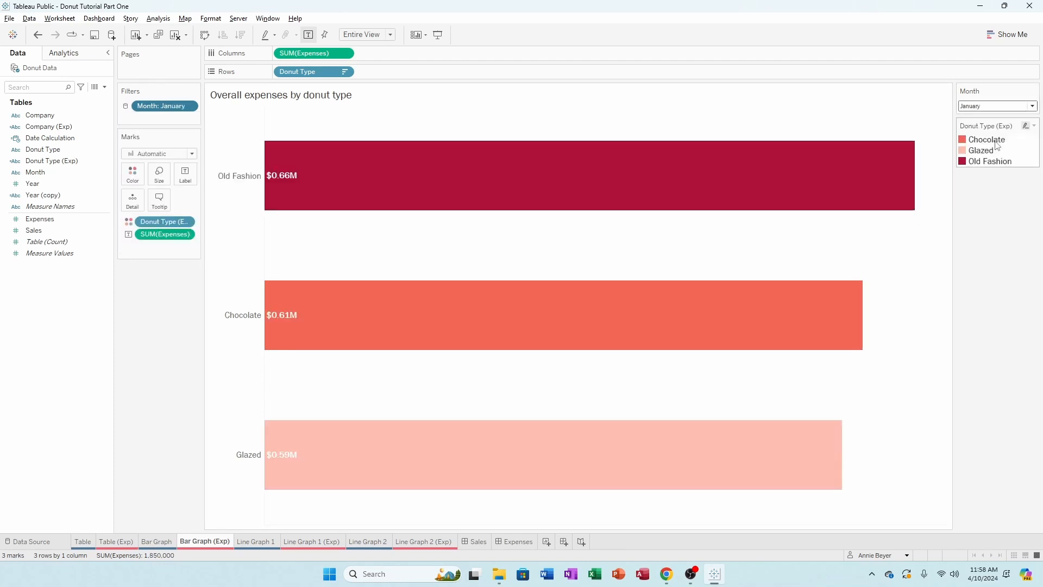
click(516, 542)
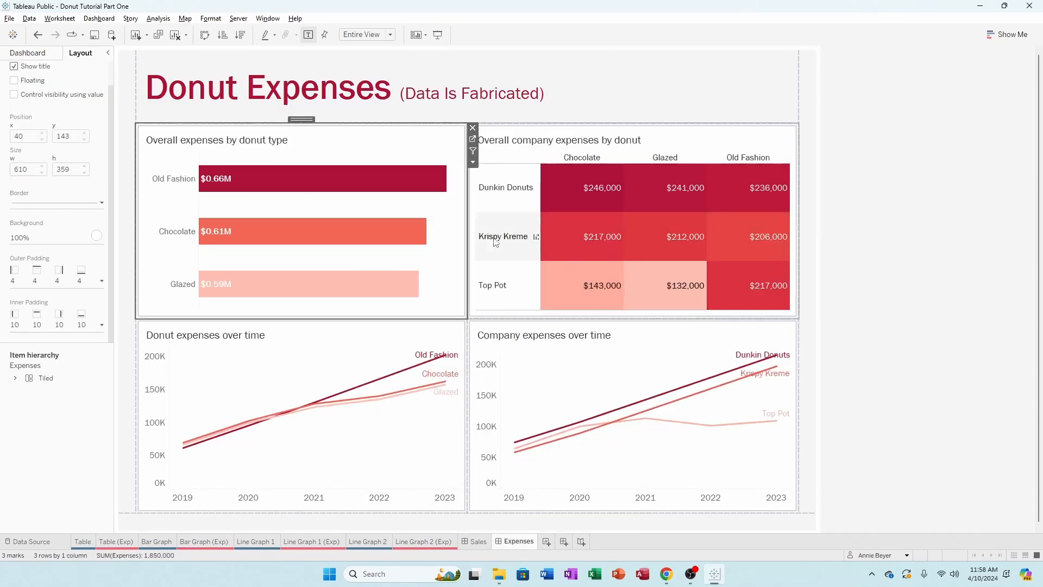
mouse_move(441, 383)
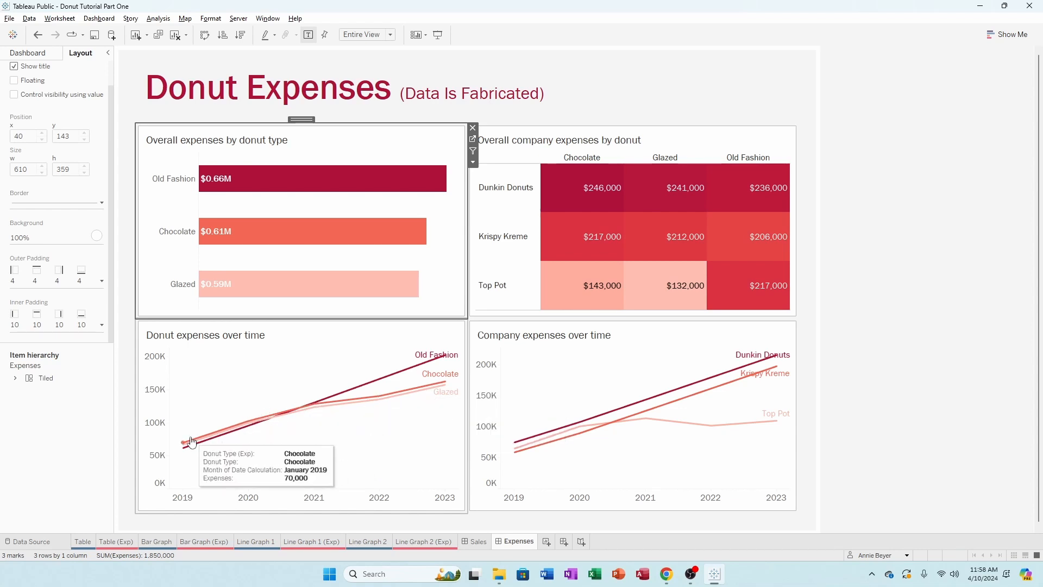
click(478, 542)
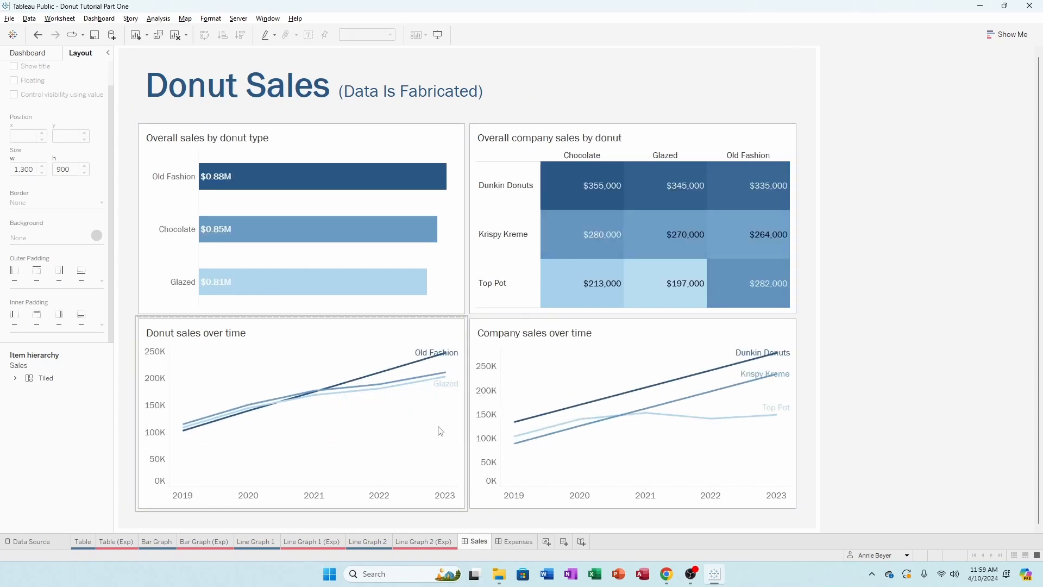
click(516, 542)
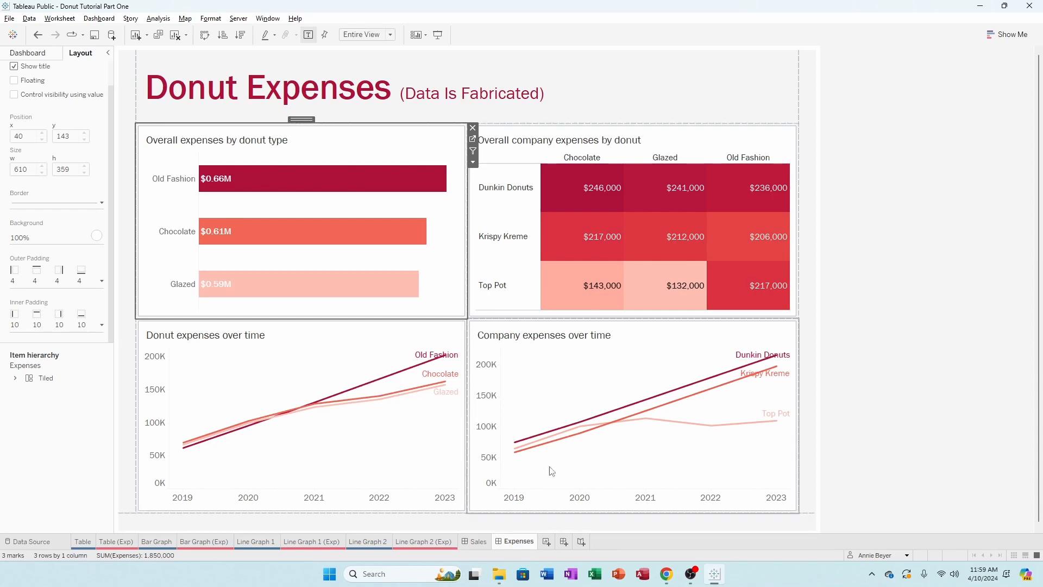
Return to the donut expenses bar chart, reset its Month filter to (All), and view the Sales dashboard
click(473, 139)
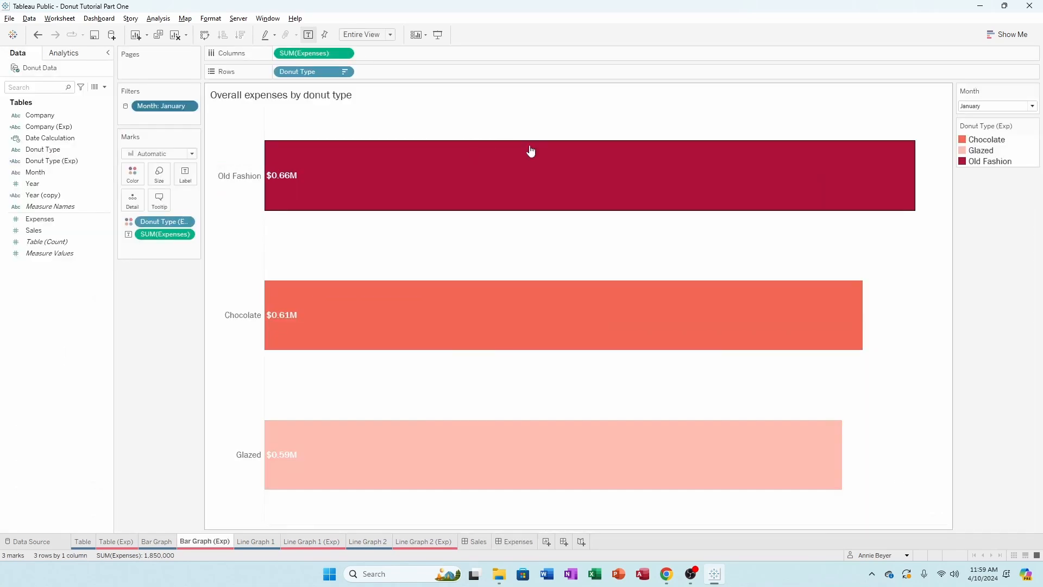
click(1032, 106)
click(980, 131)
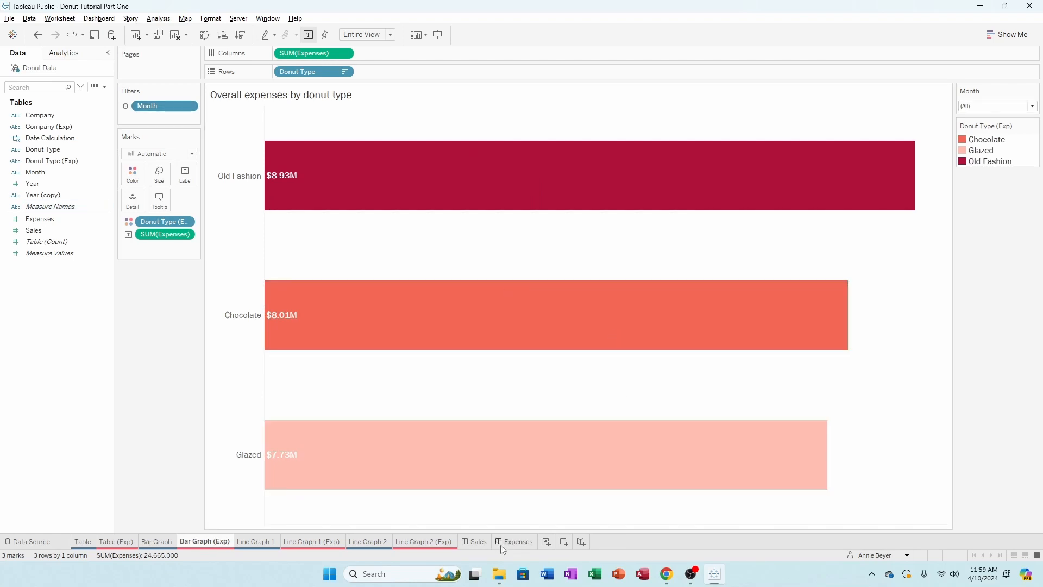
mouse_move(482, 543)
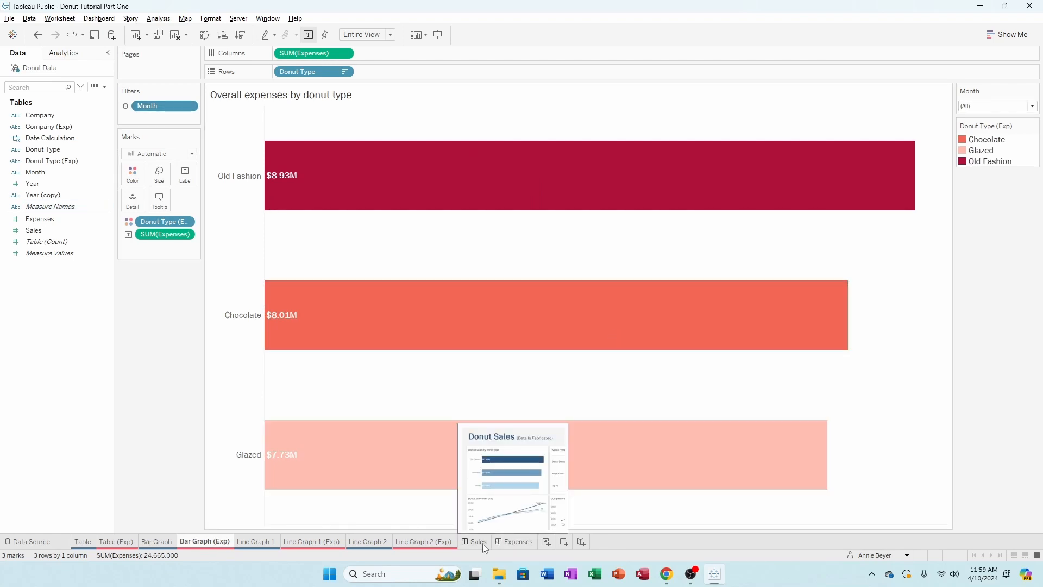
click(477, 542)
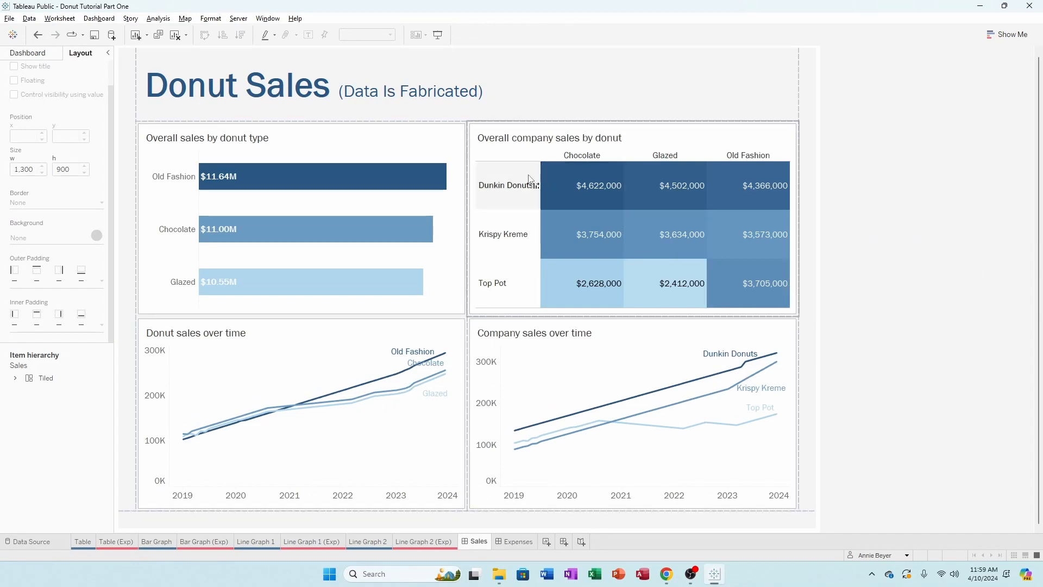
click(228, 153)
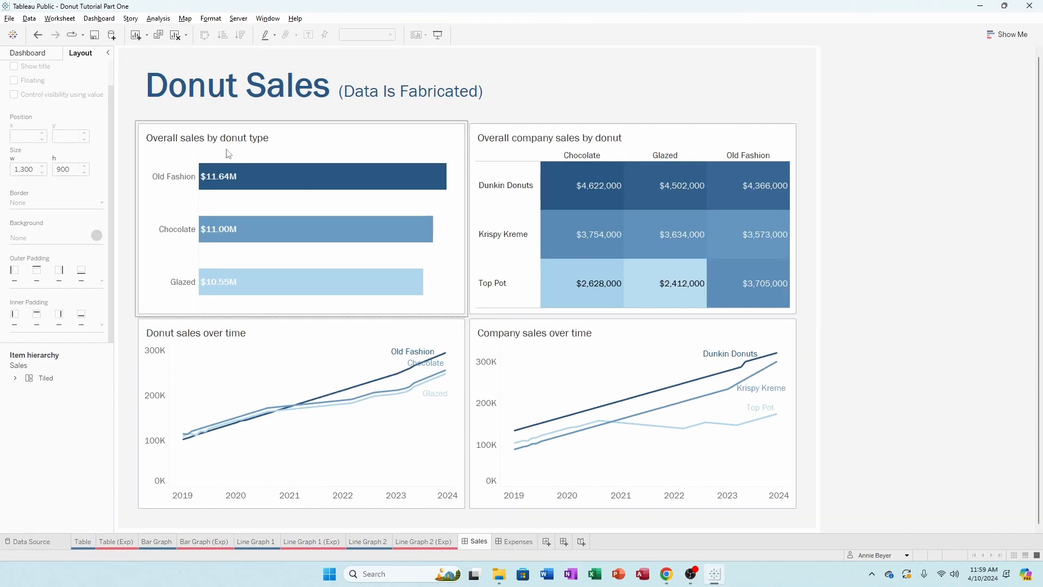
Show the Month filter on the Expenses dashboard, taking it from the "Company expenses over time" chart
click(22, 54)
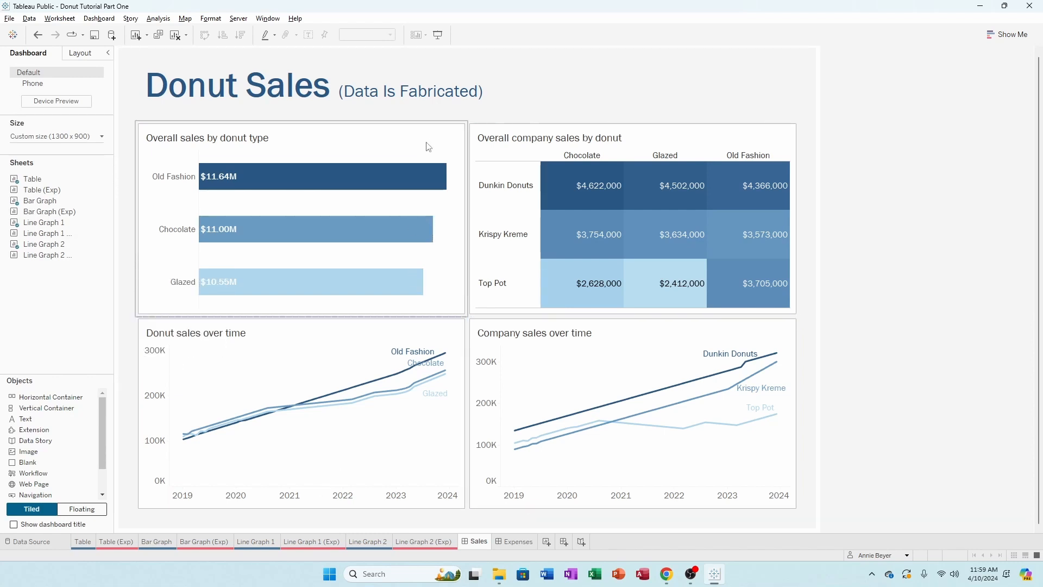
click(514, 540)
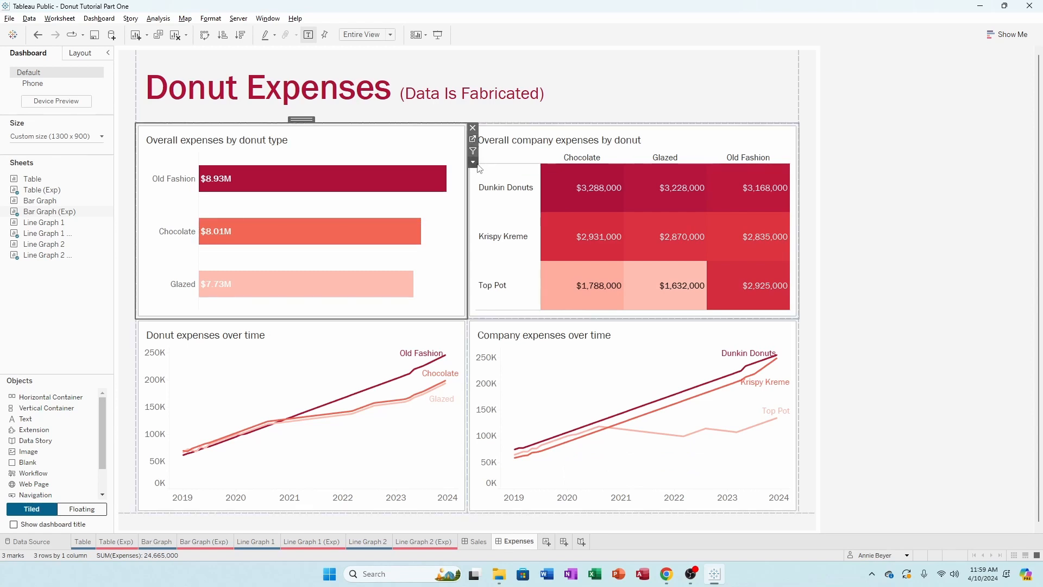
click(584, 326)
click(805, 360)
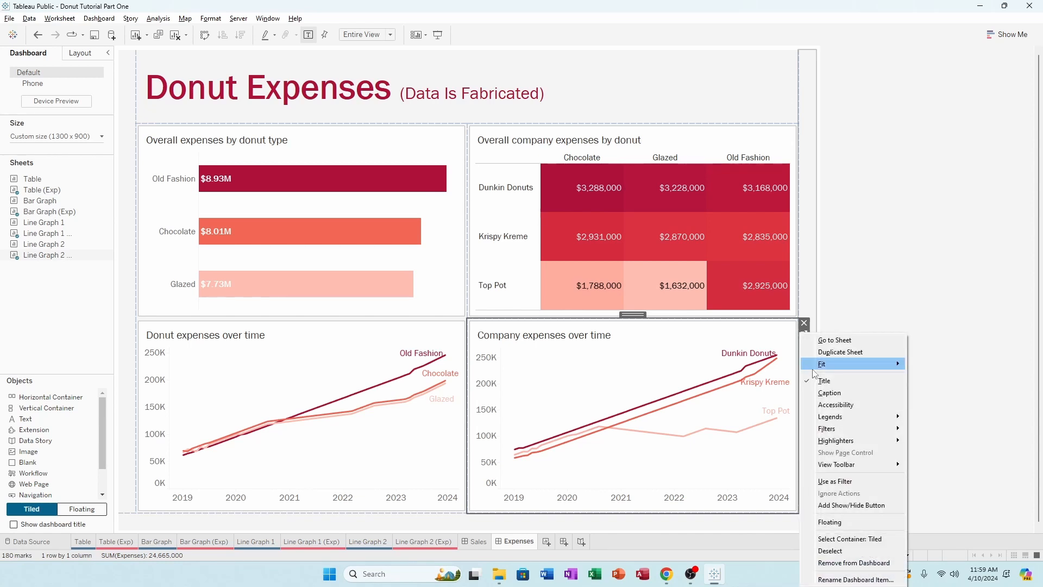
mouse_move(834, 432)
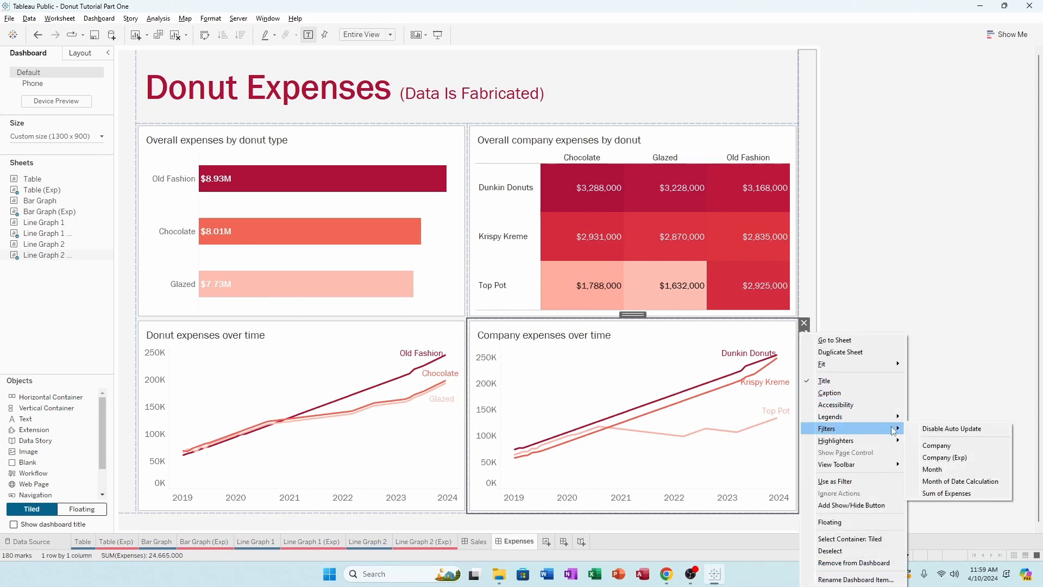
click(947, 472)
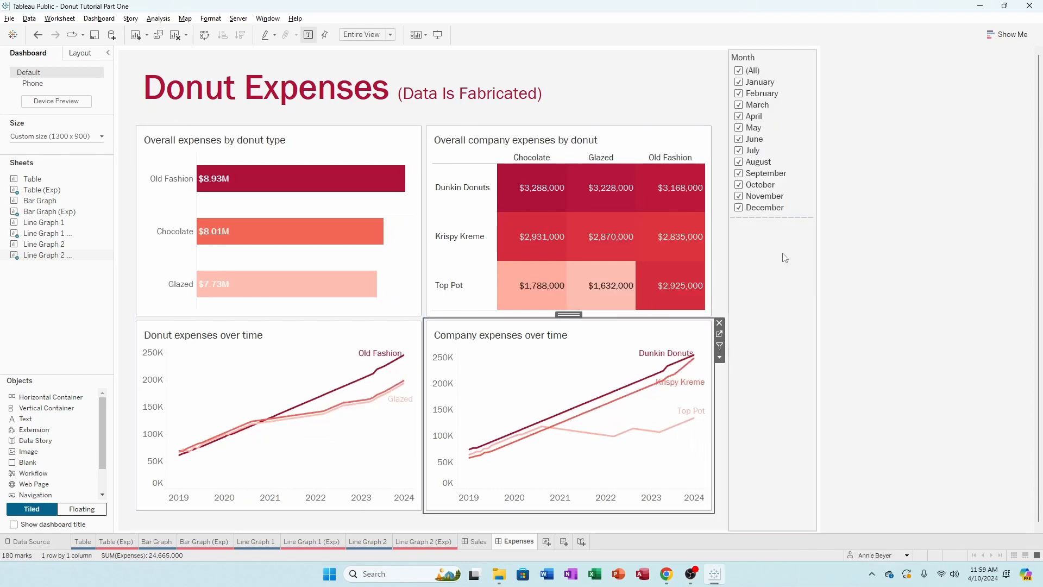
Remove the layout container that surrounds the Month filter on the Expenses dashboard
click(784, 257)
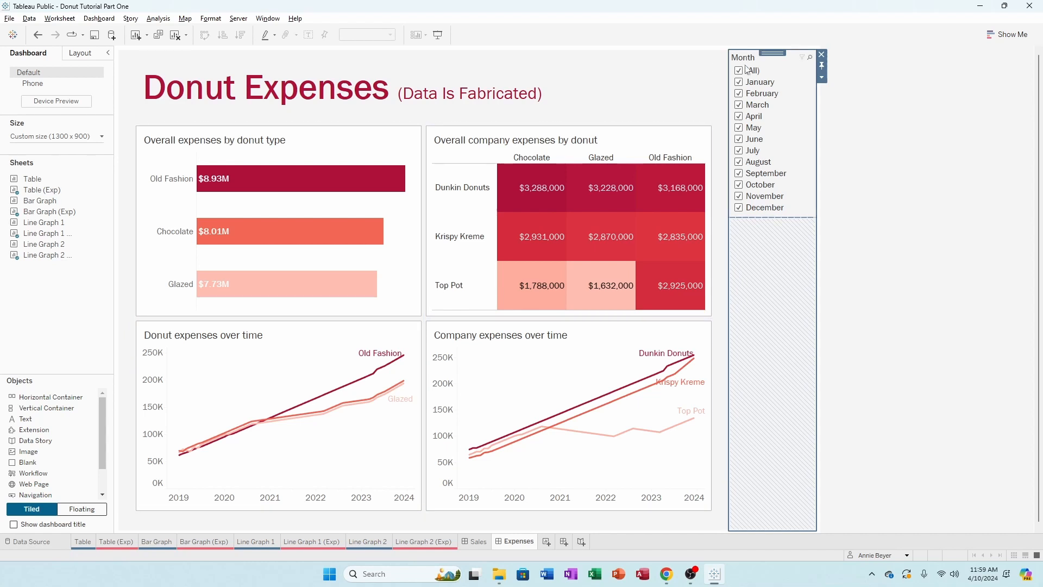
click(823, 78)
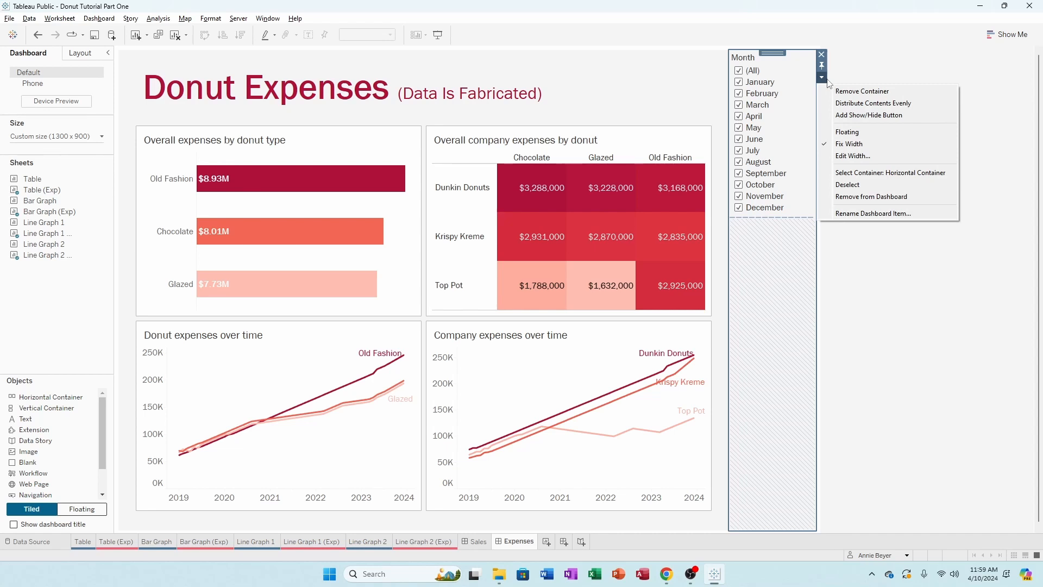
click(773, 289)
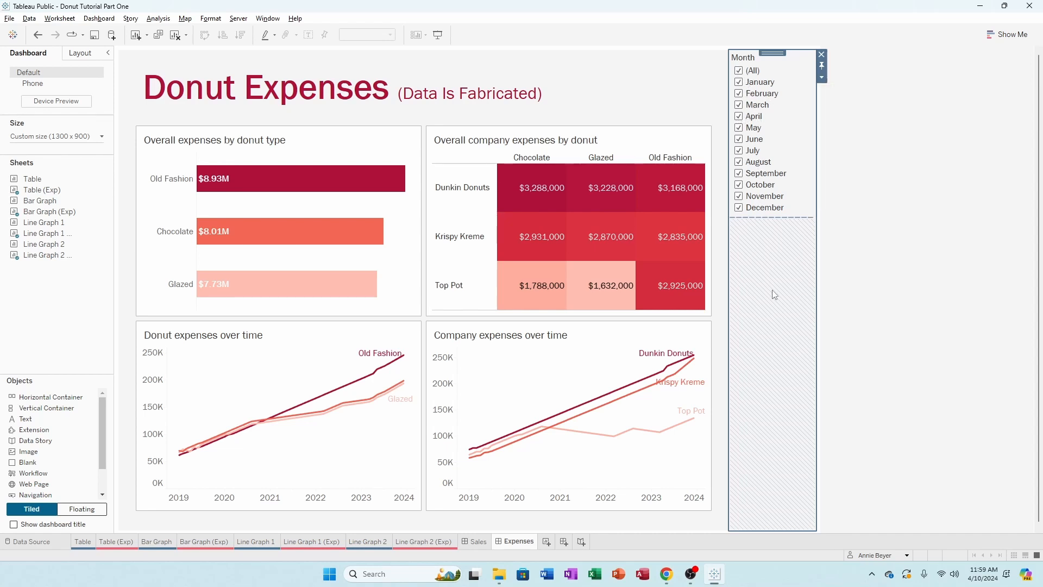
click(822, 79)
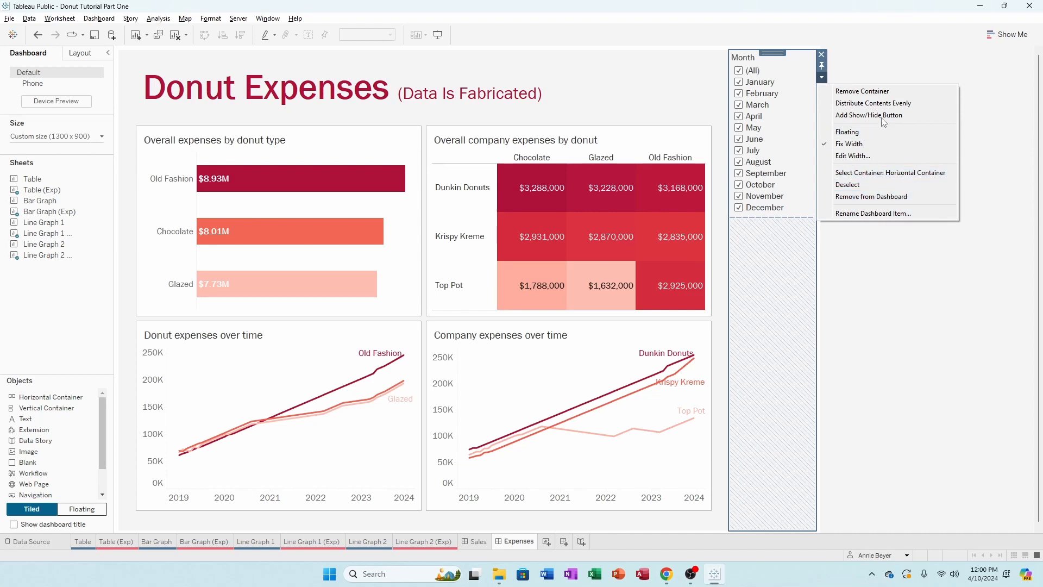
click(872, 92)
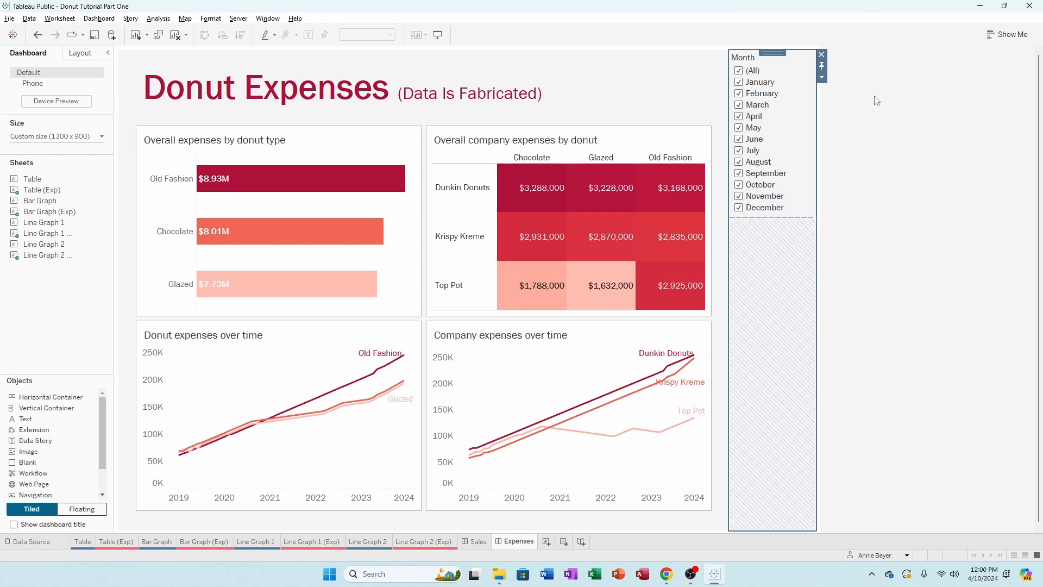
Change the Month filter on the Expenses dashboard to Single Value (dropdown)
click(751, 298)
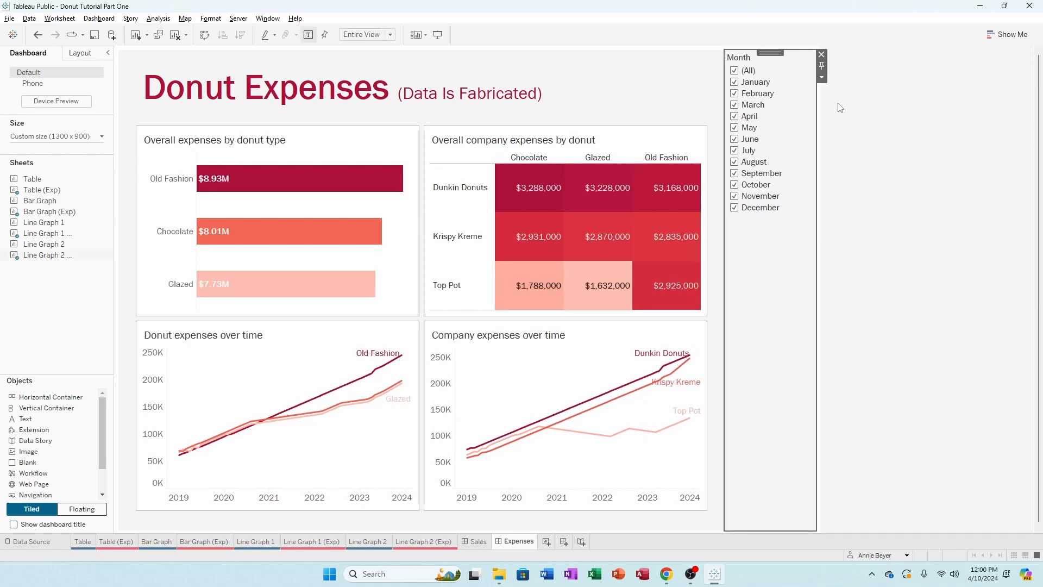
click(822, 78)
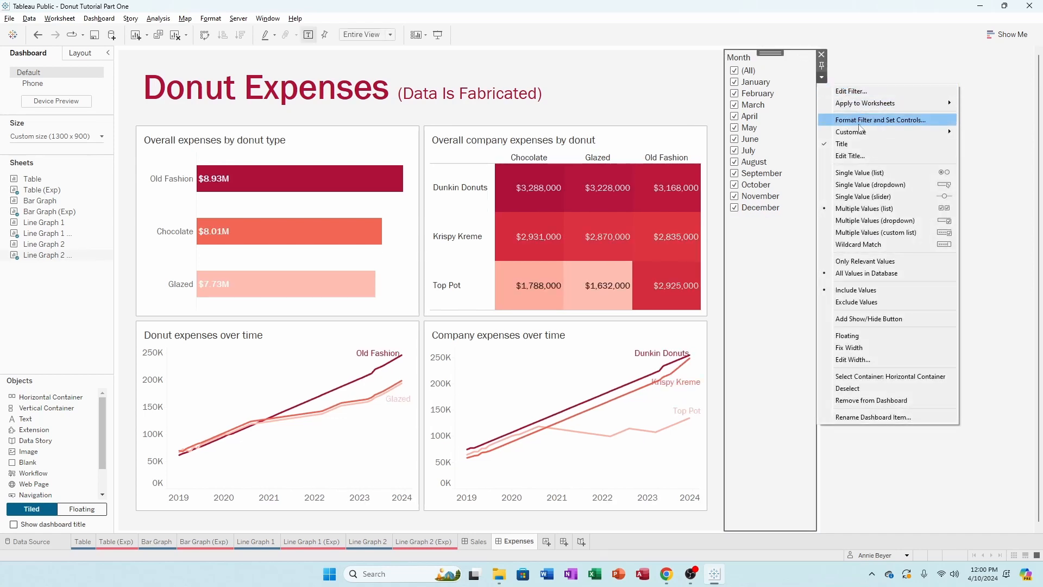
click(893, 187)
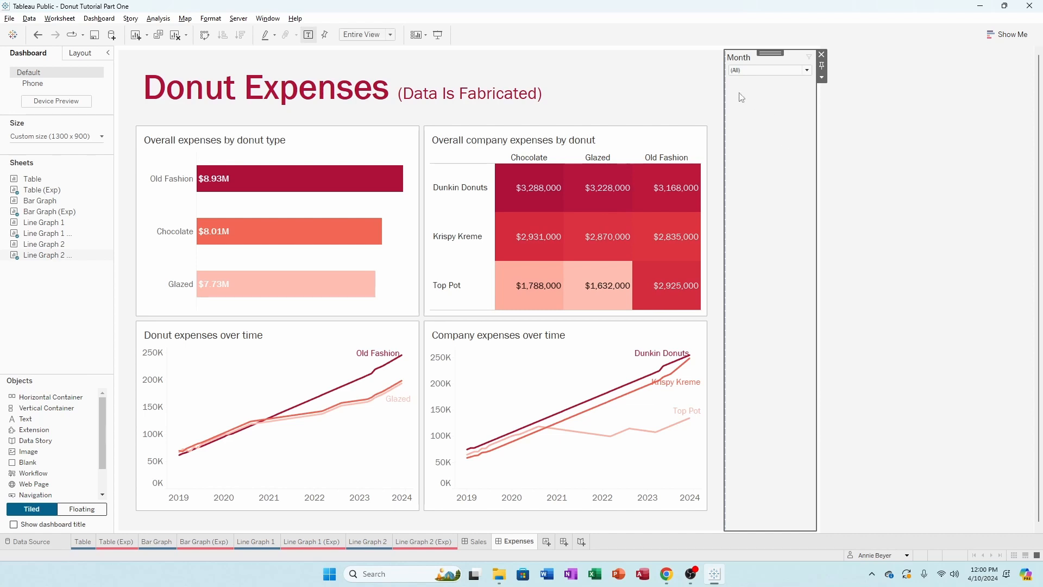
Make the Month filter floating and place it in the header beside the Donut Expenses title
click(921, 204)
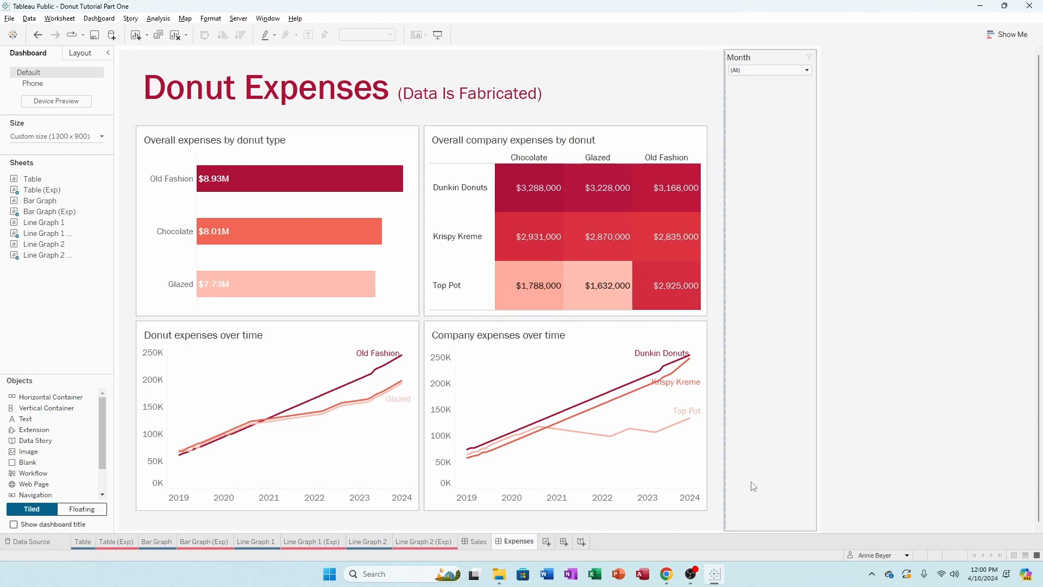
click(762, 363)
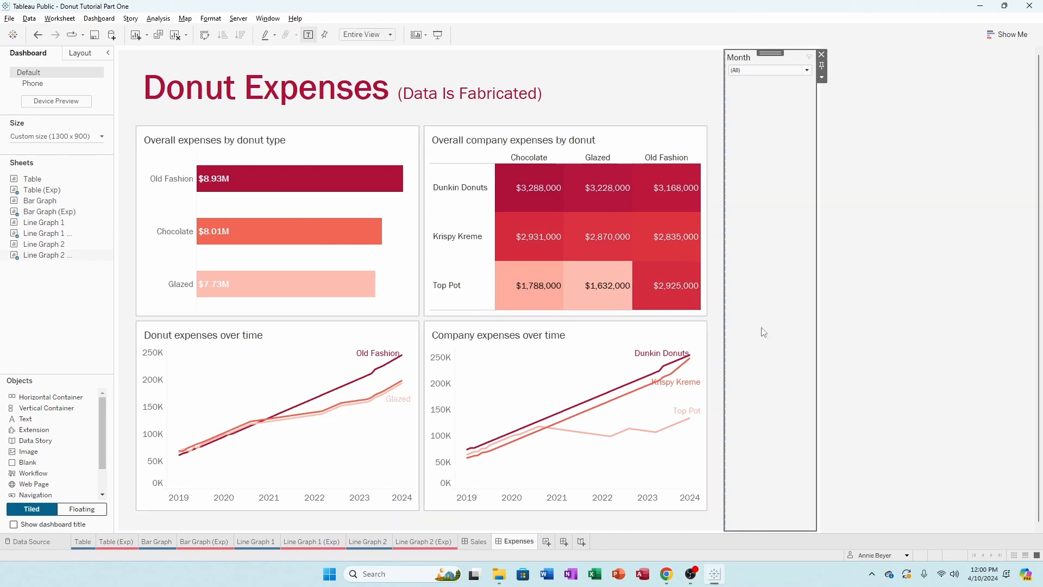
click(821, 77)
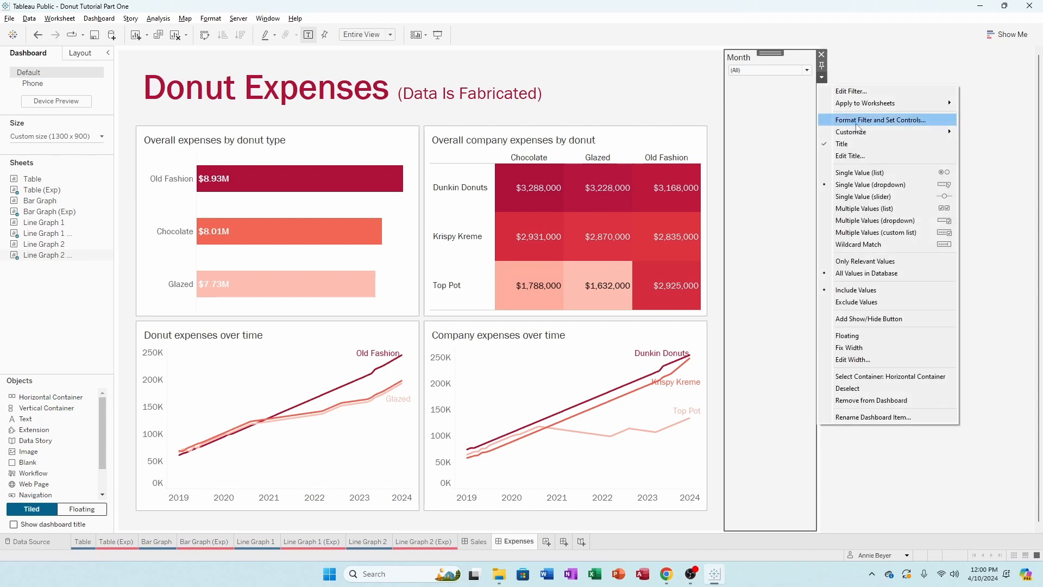
click(858, 336)
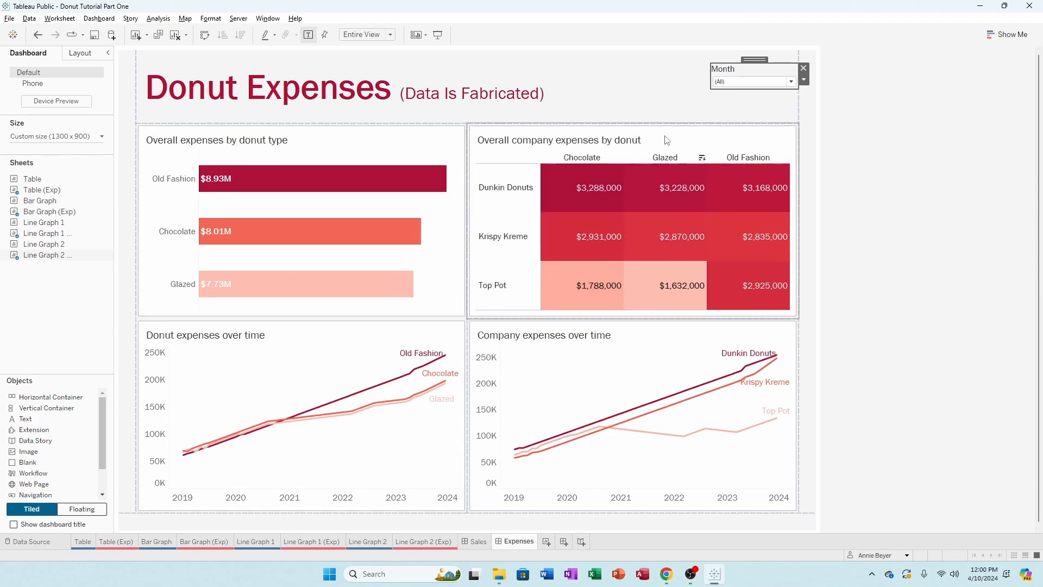
drag(757, 62, 615, 82)
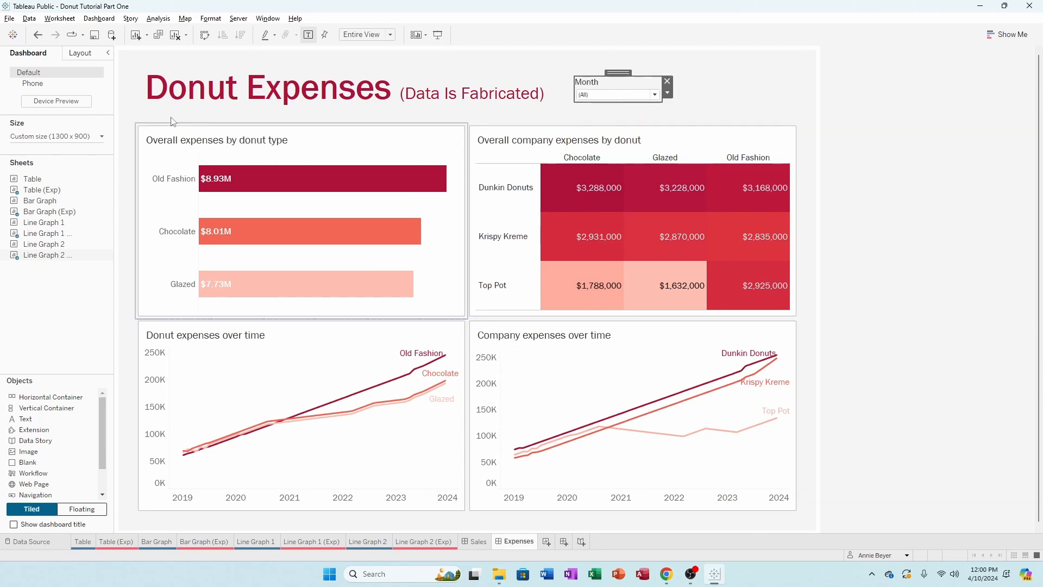
Give the floating Month filter a white background and a grey border
click(82, 53)
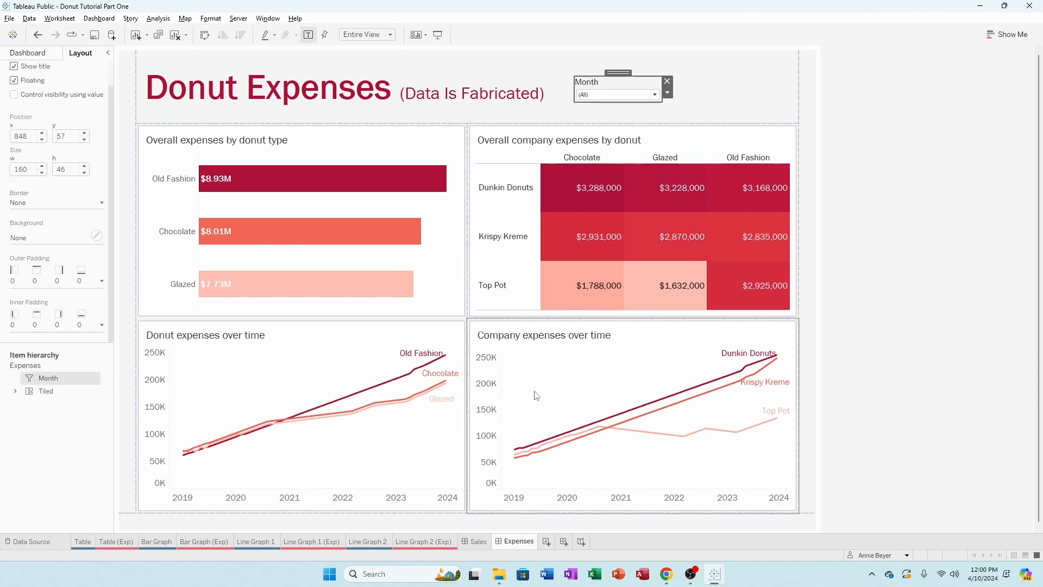
click(26, 240)
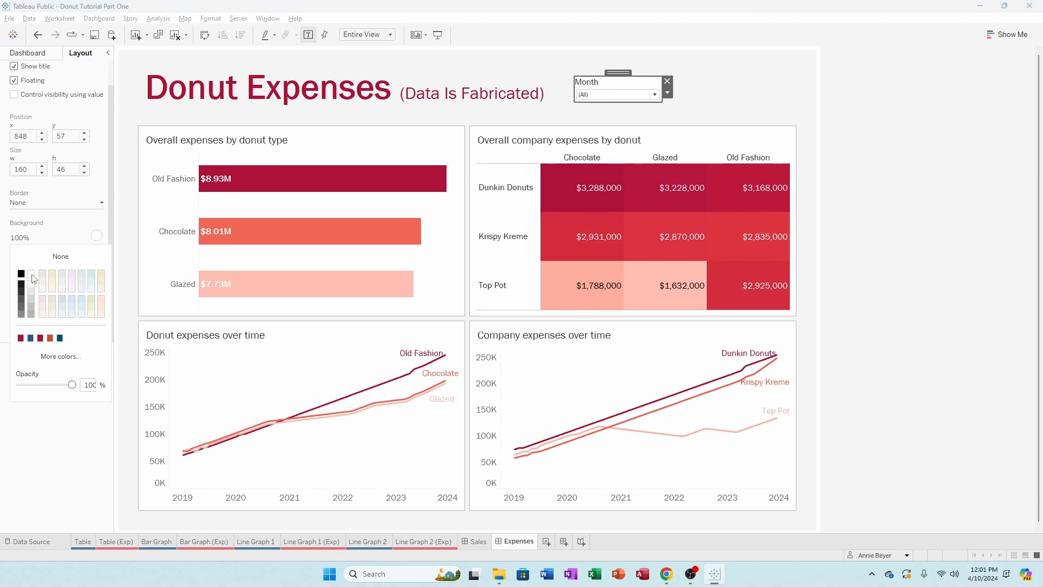
click(37, 203)
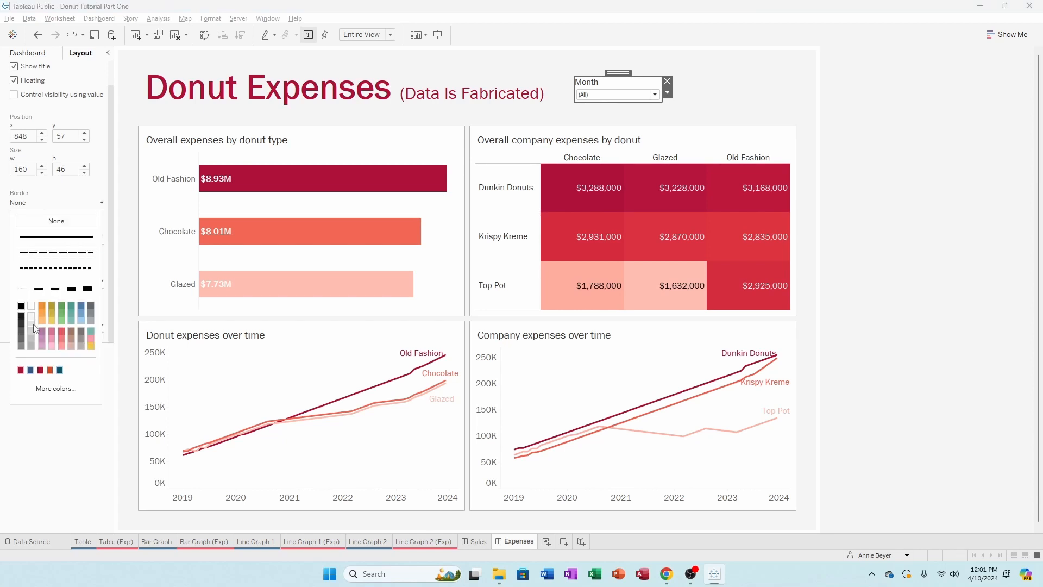
click(31, 346)
click(34, 427)
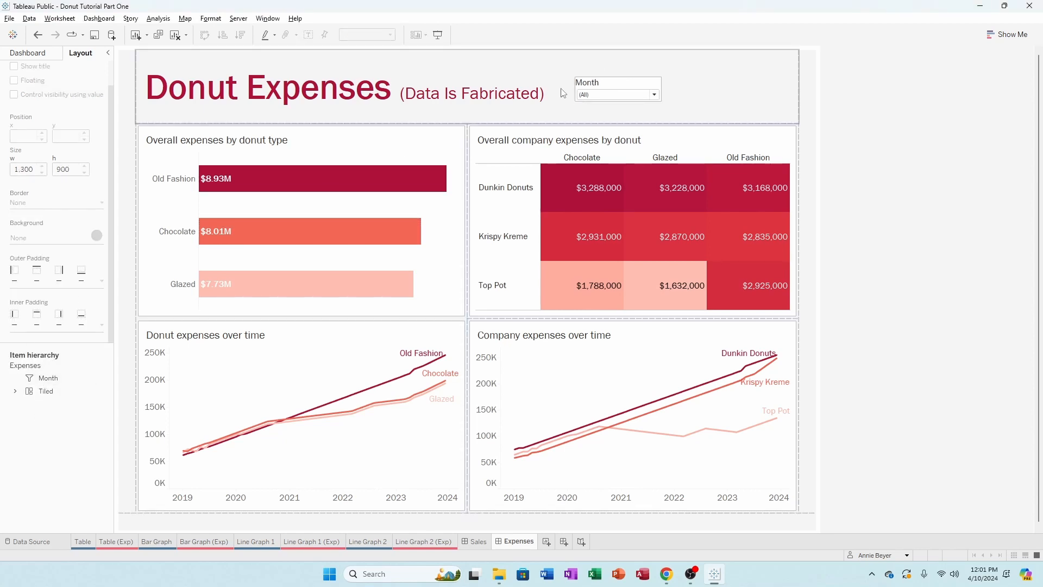
Set the Month filter's inner padding to 10 and its outer padding to 4 on all sides
click(577, 87)
click(58, 326)
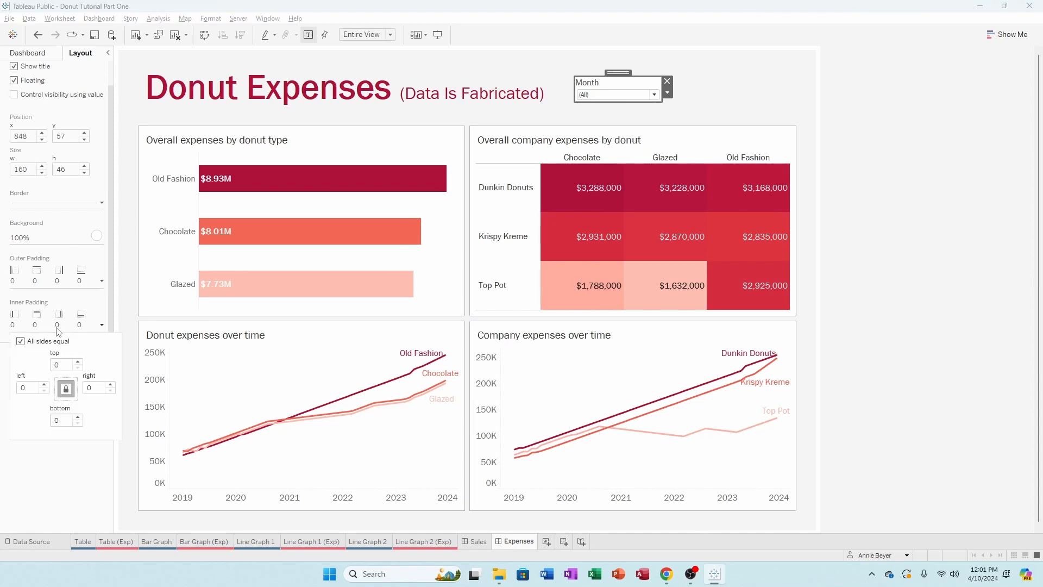
click(55, 365)
text(1)
key(Return)
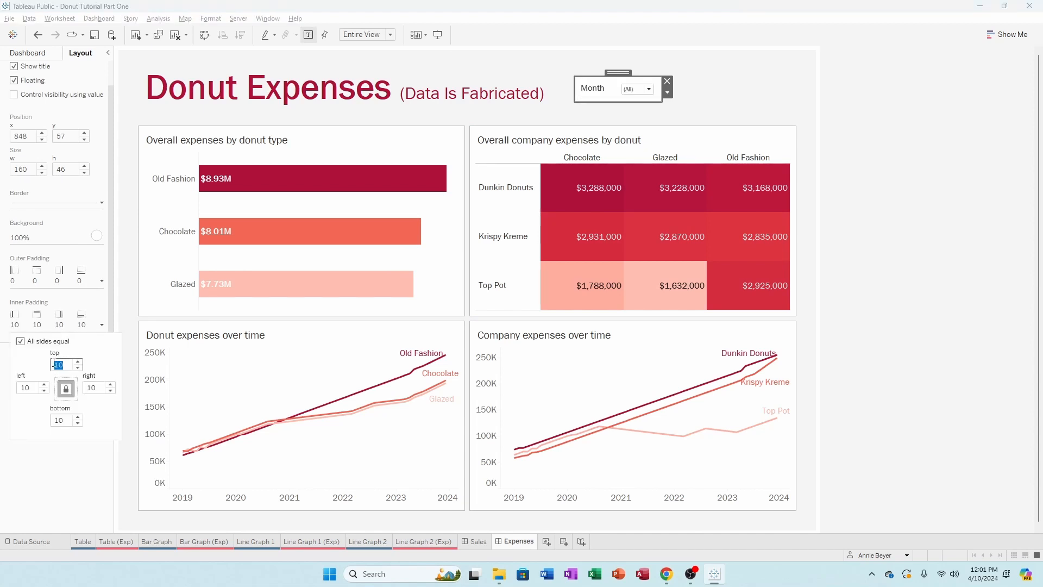
click(39, 286)
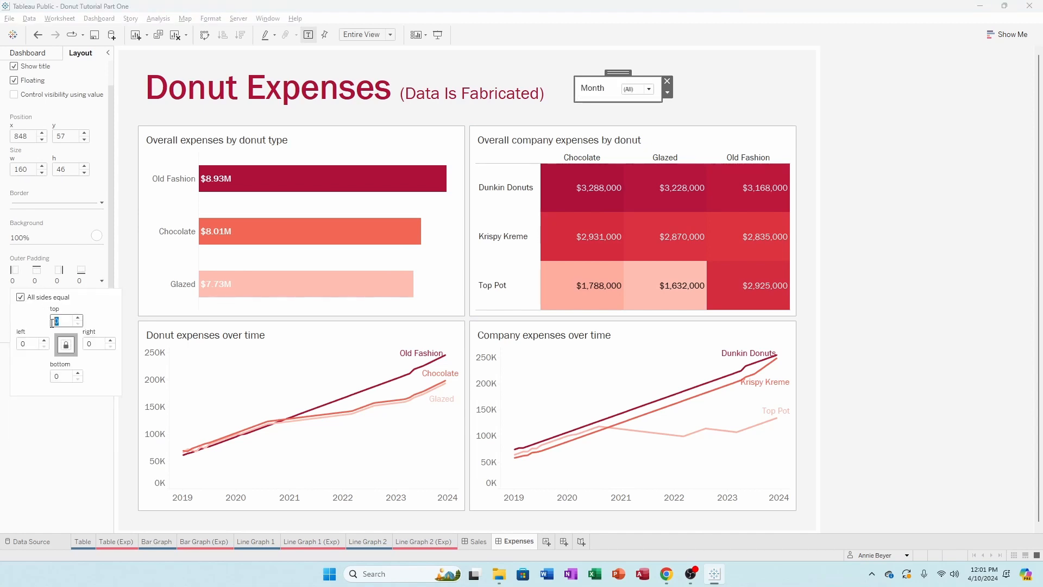
text(4)
key(Return)
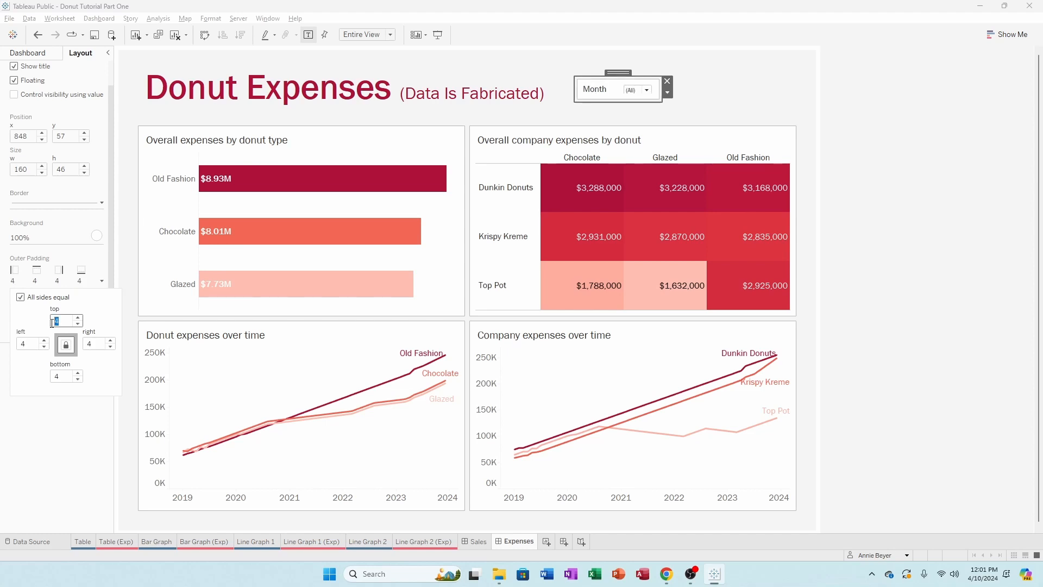
click(58, 518)
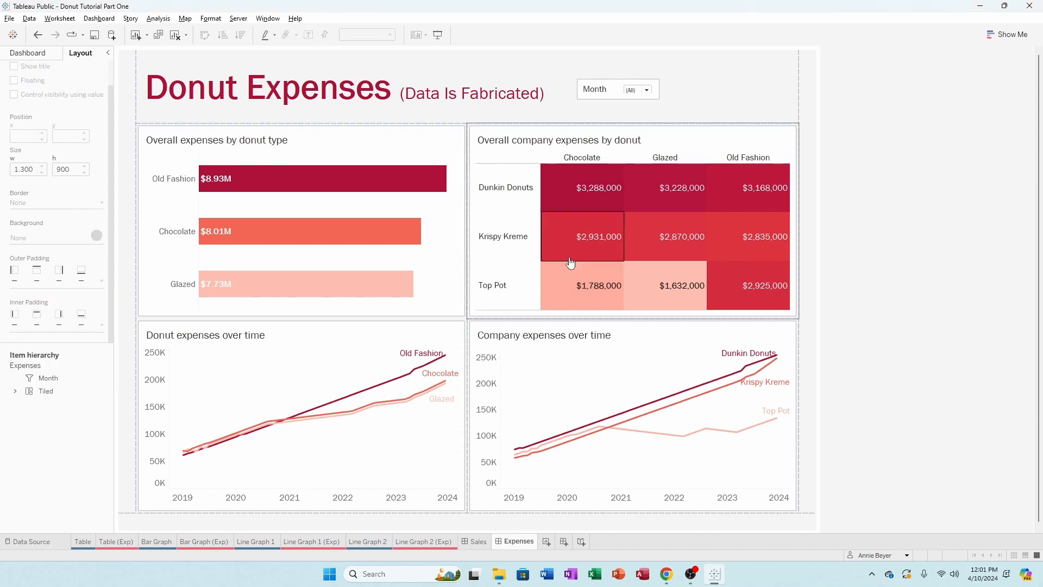
Resize the Month filter to about 163 by 77 and move it to about x 812, y 40 beside the dashboard title
click(658, 101)
drag(659, 101, 694, 120)
drag(632, 76, 615, 59)
drag(674, 99, 644, 98)
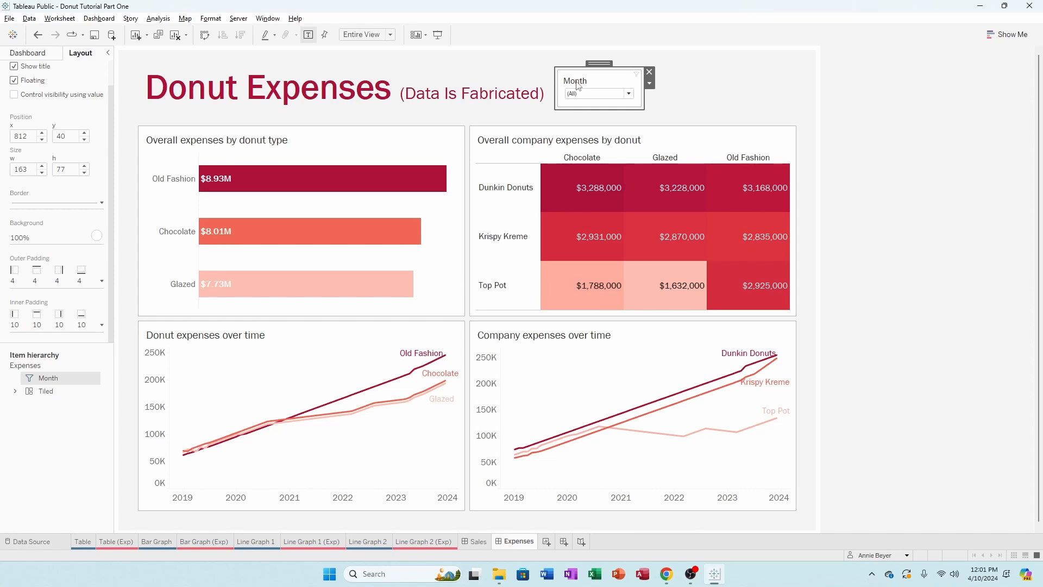
Change the Month filter's title to "Select month"
double_click(579, 84)
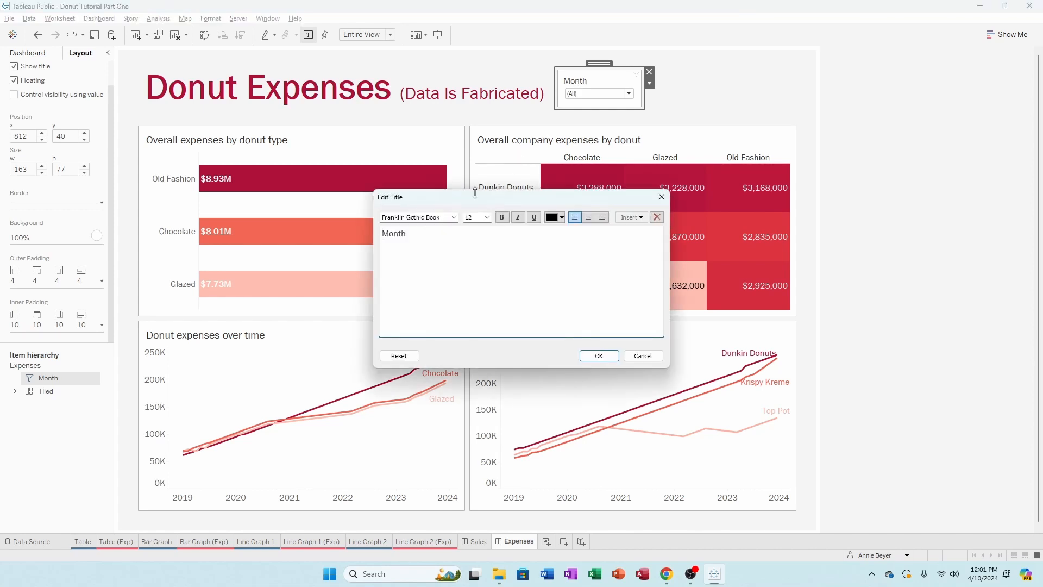
drag(417, 238, 381, 235)
text(Select m)
click(934, 168)
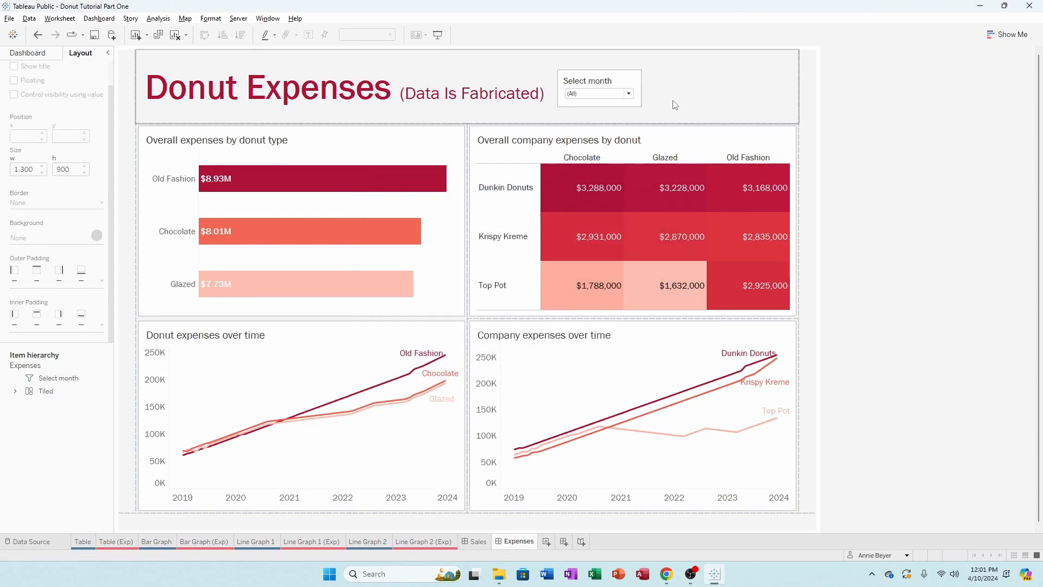
Test the month filter on the Expenses dashboard with January, July and November, and reset it to (All)
click(619, 81)
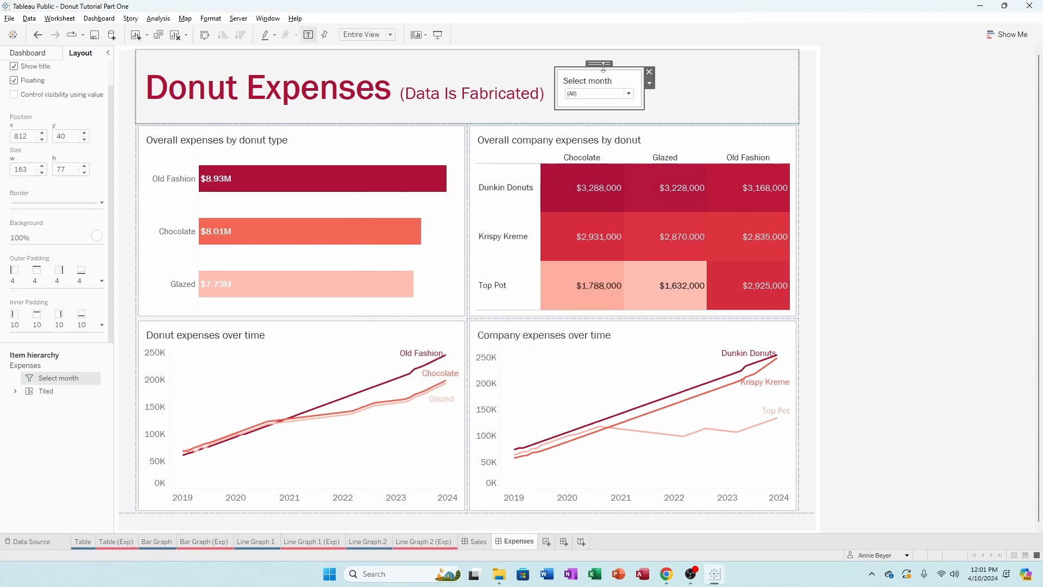
click(608, 102)
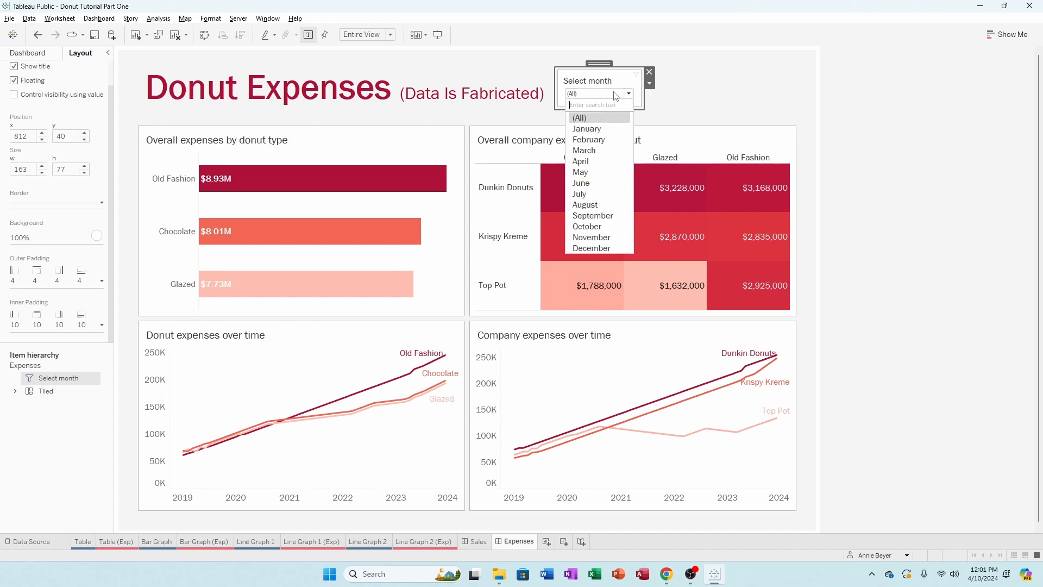
click(608, 125)
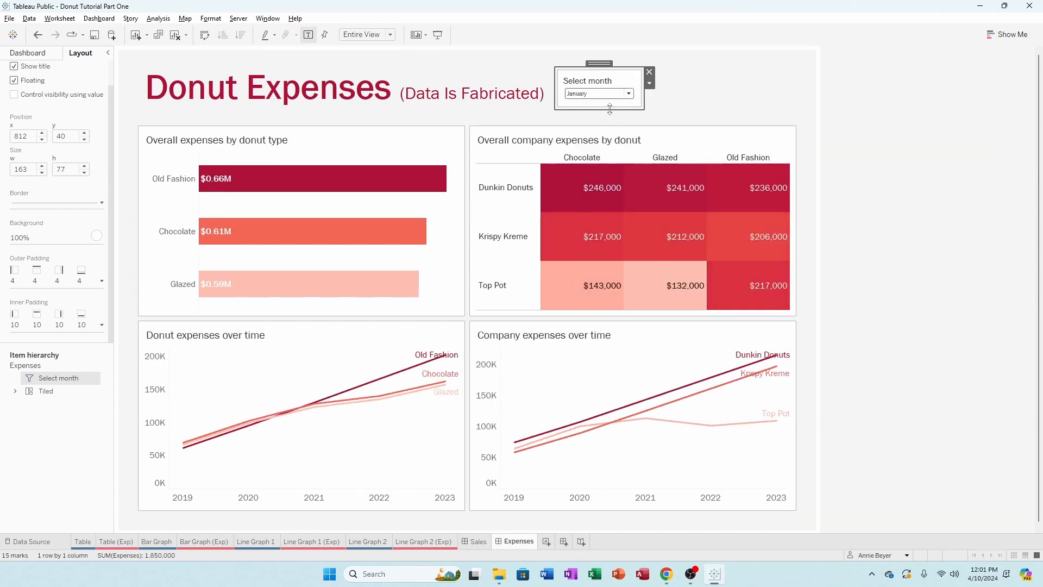
click(608, 104)
click(598, 194)
click(607, 102)
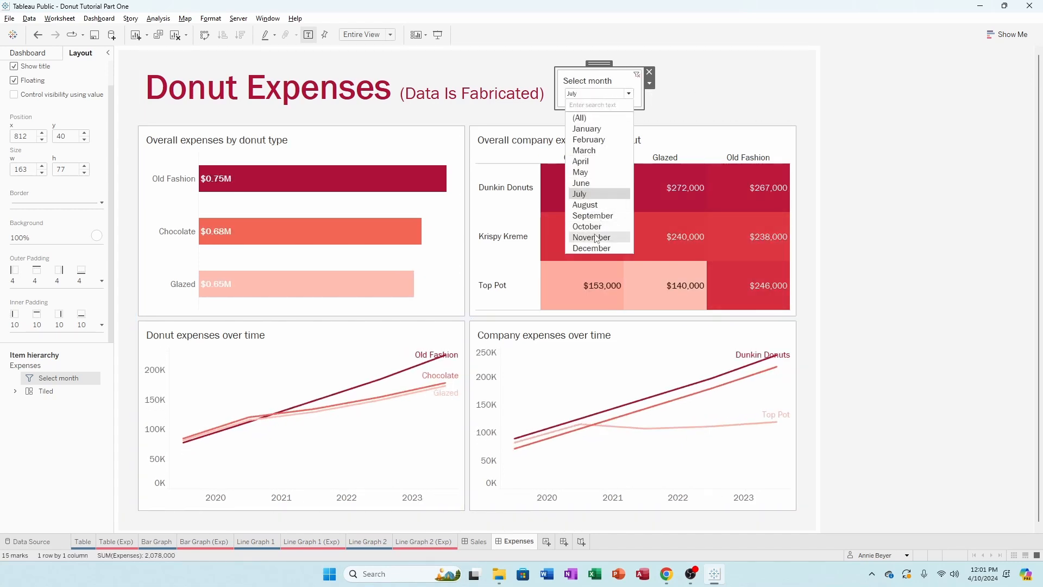
click(595, 238)
click(599, 98)
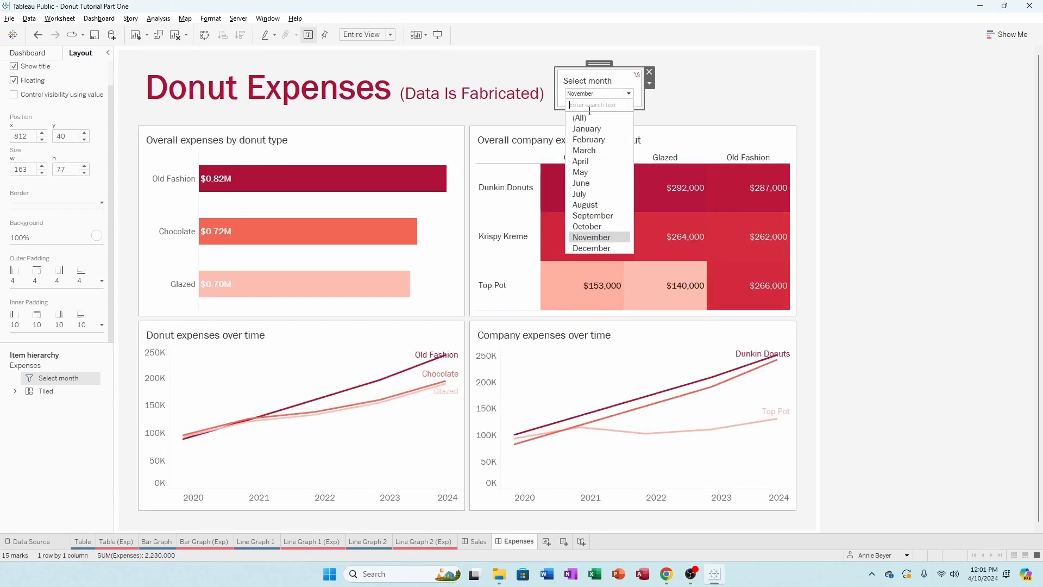
click(591, 128)
click(587, 99)
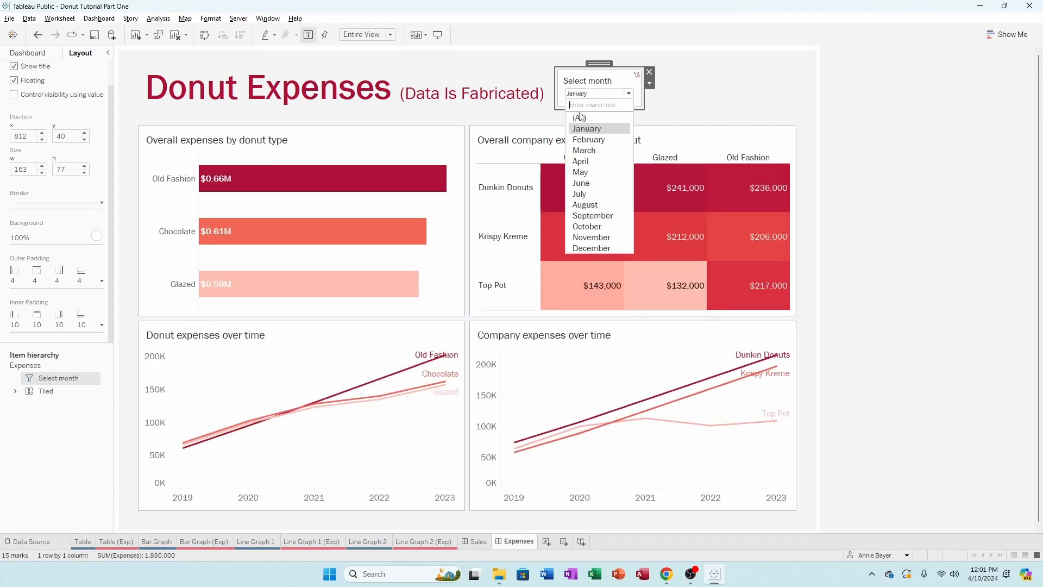
click(582, 116)
click(871, 155)
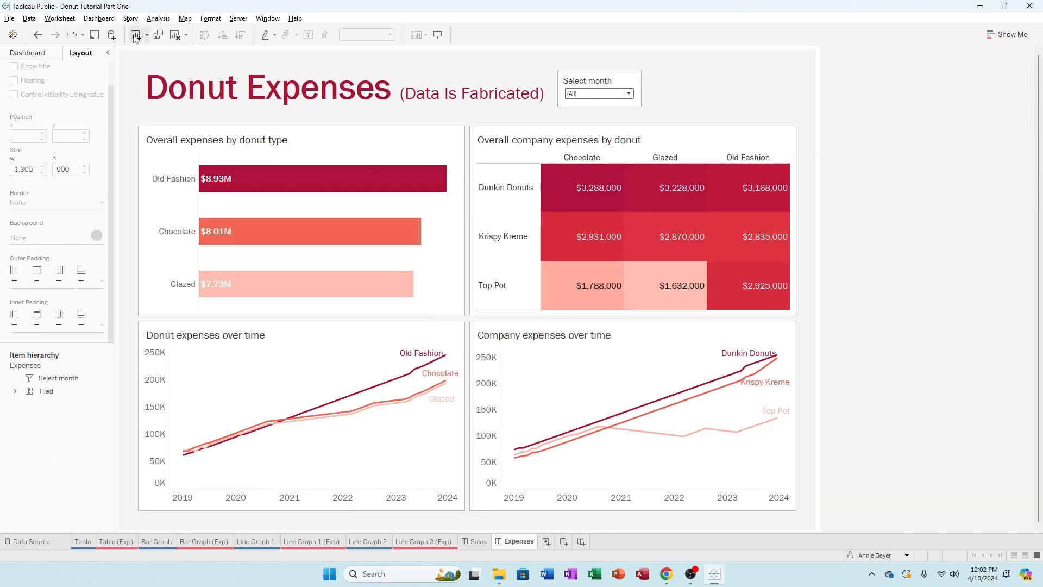
Add a dashboard filter action named "Bar Graph Filter"
click(86, 20)
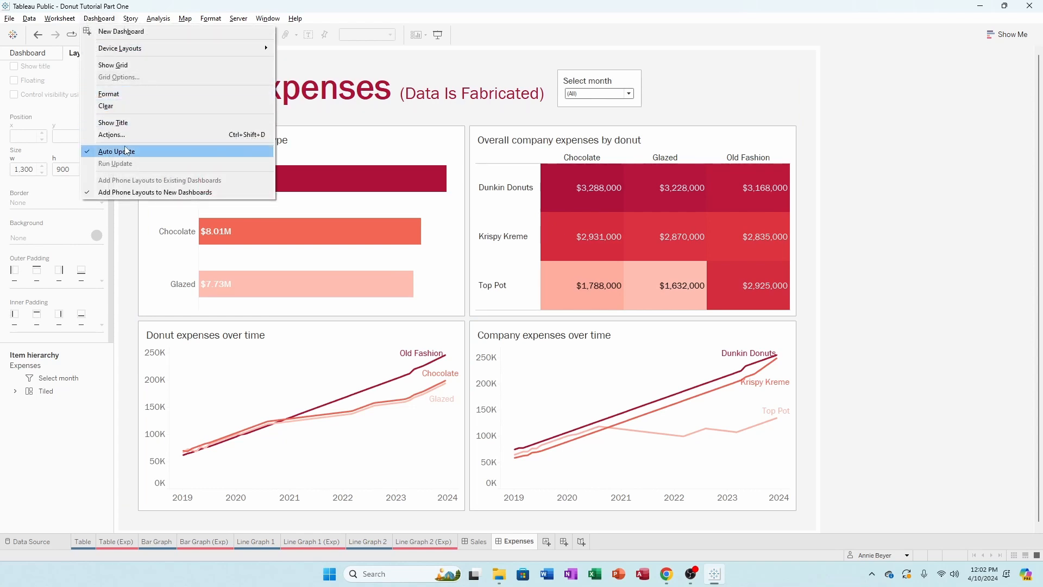
click(138, 135)
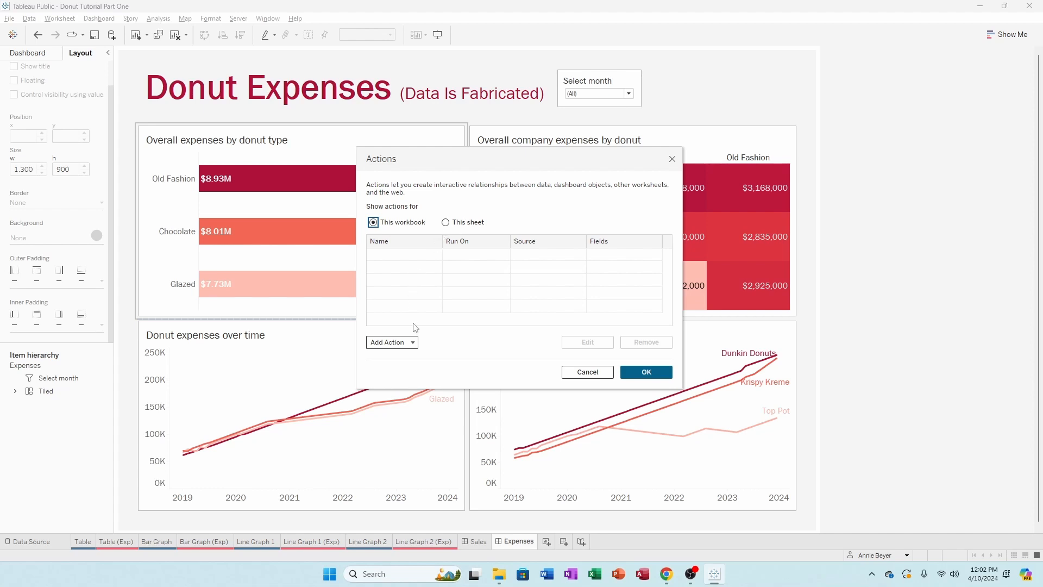
click(413, 343)
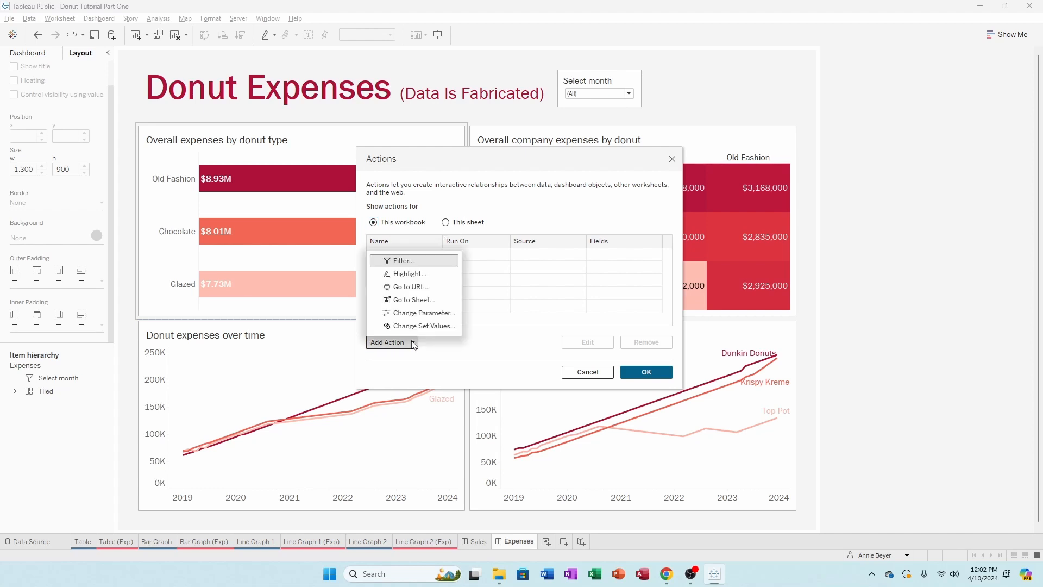
click(419, 261)
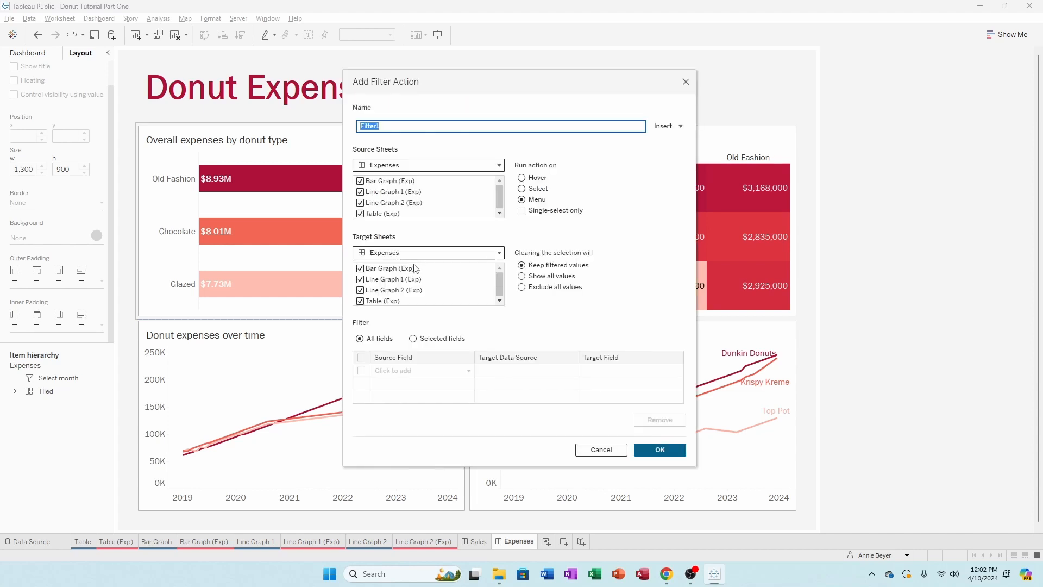
text(Bar Graph Filt)
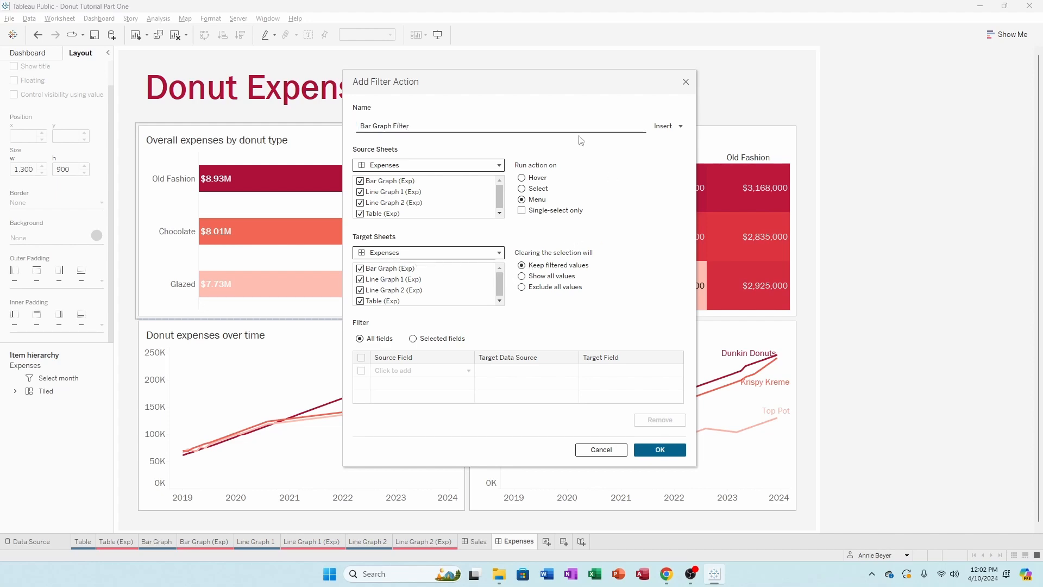
drag(481, 79, 669, 91)
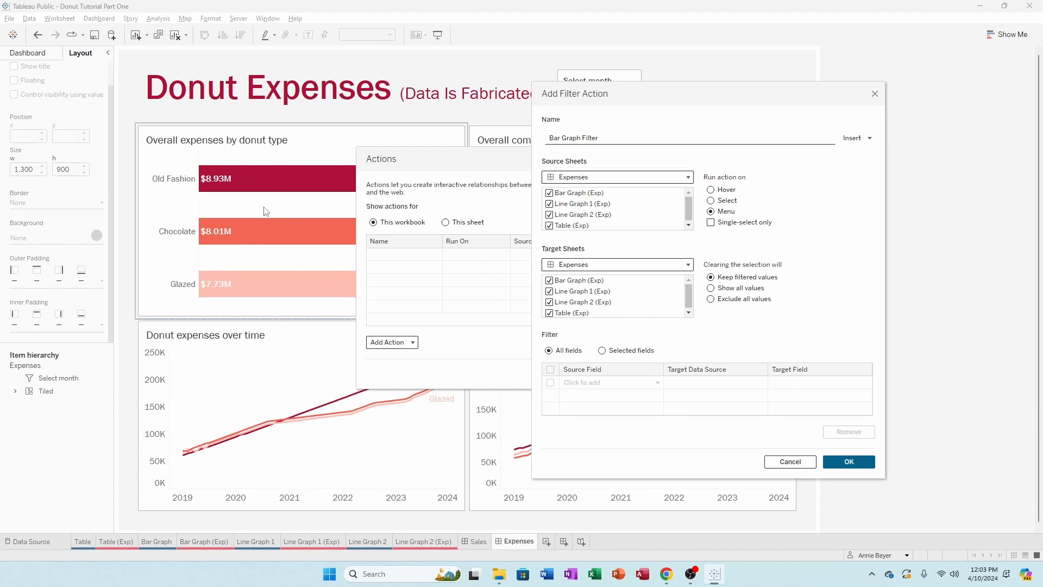
Limit the filter action's source sheets to Bar Graph (Exp) and set it to run on Select
click(549, 203)
click(550, 214)
click(549, 225)
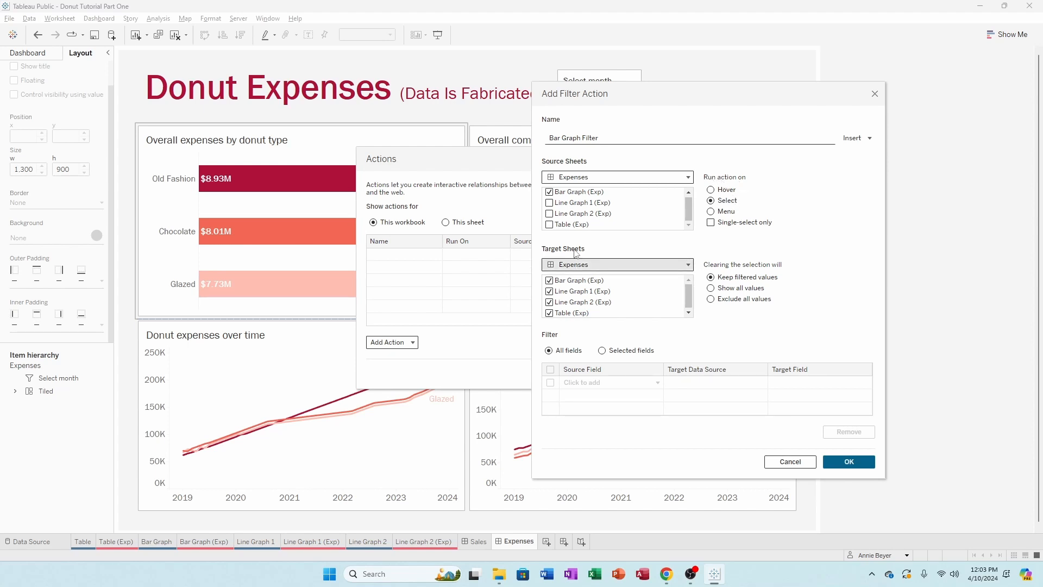
Exclude Bar Graph (Exp) from the target sheets, make clearing the selection show all values, and save the filter action
click(553, 282)
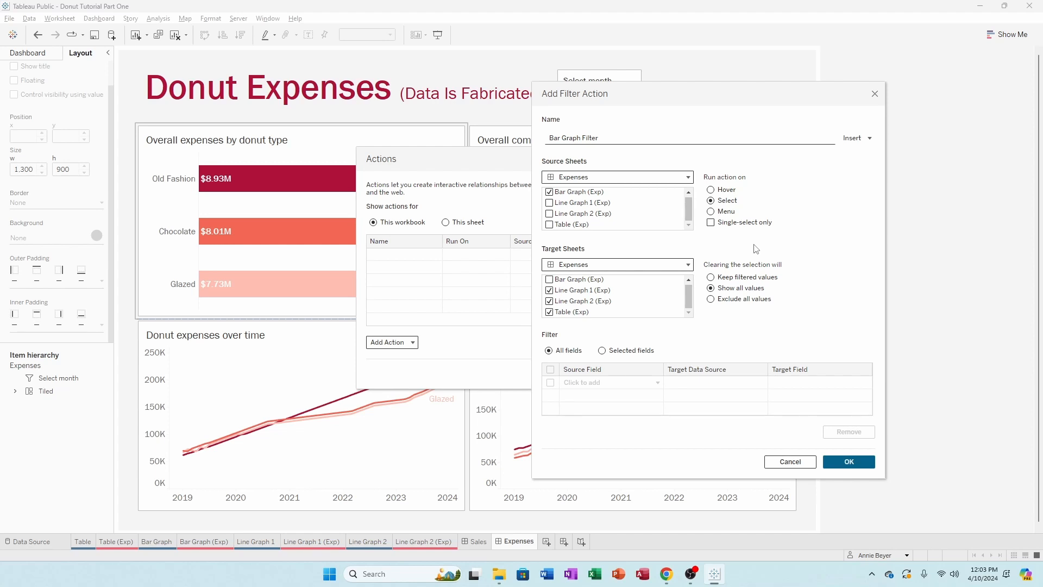
click(848, 461)
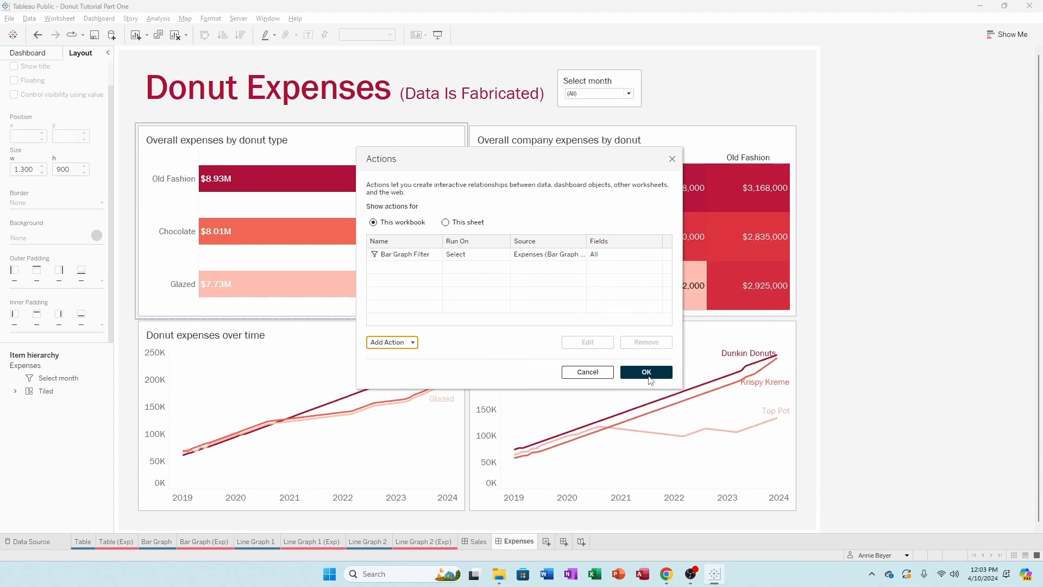
click(654, 377)
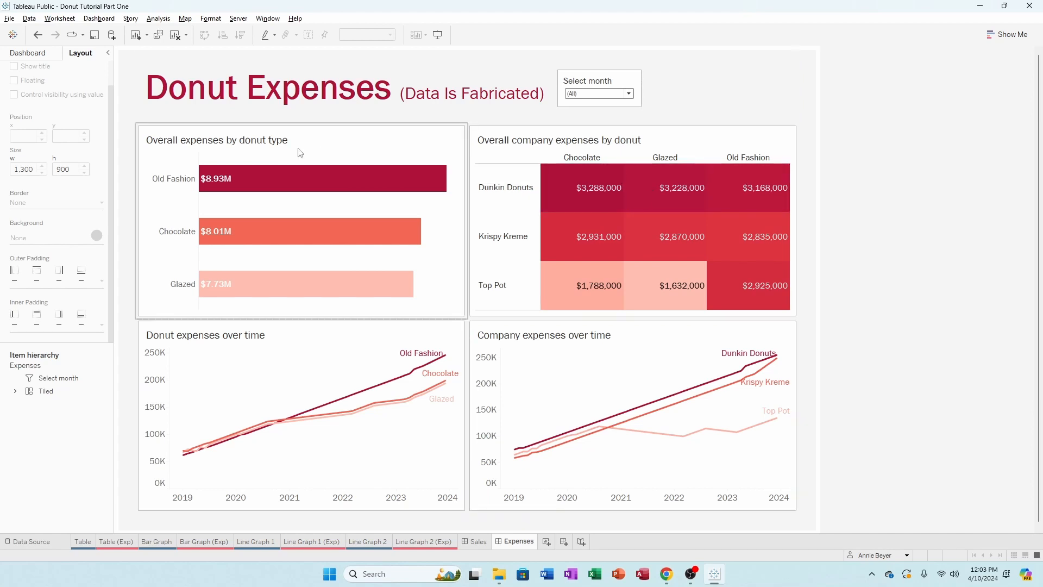
Test the bar graph filter action with Old Fashion, Chocolate and Glazed, clear the selection, and filter by Old Fashion again
click(304, 182)
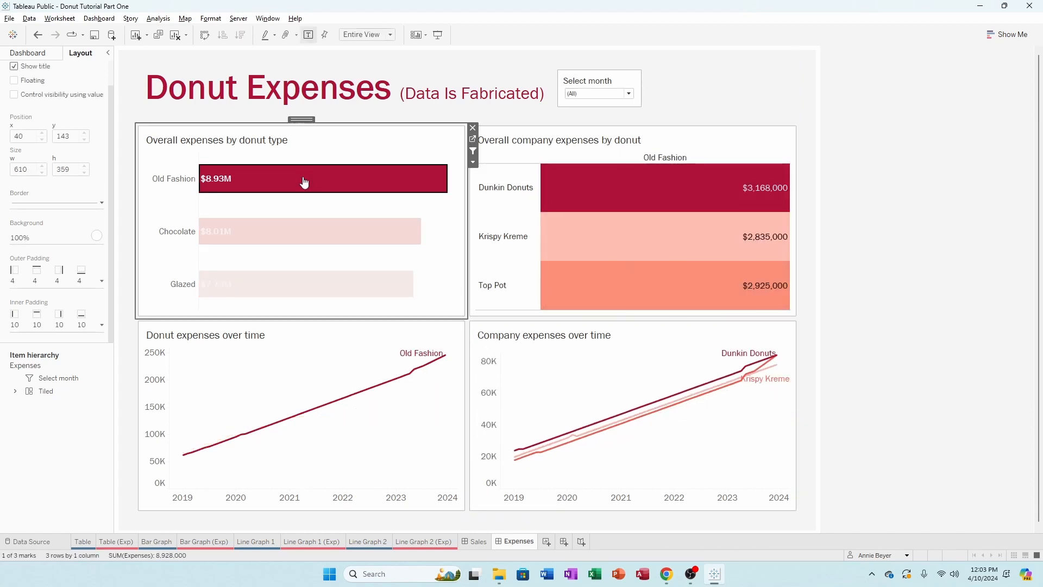
click(293, 227)
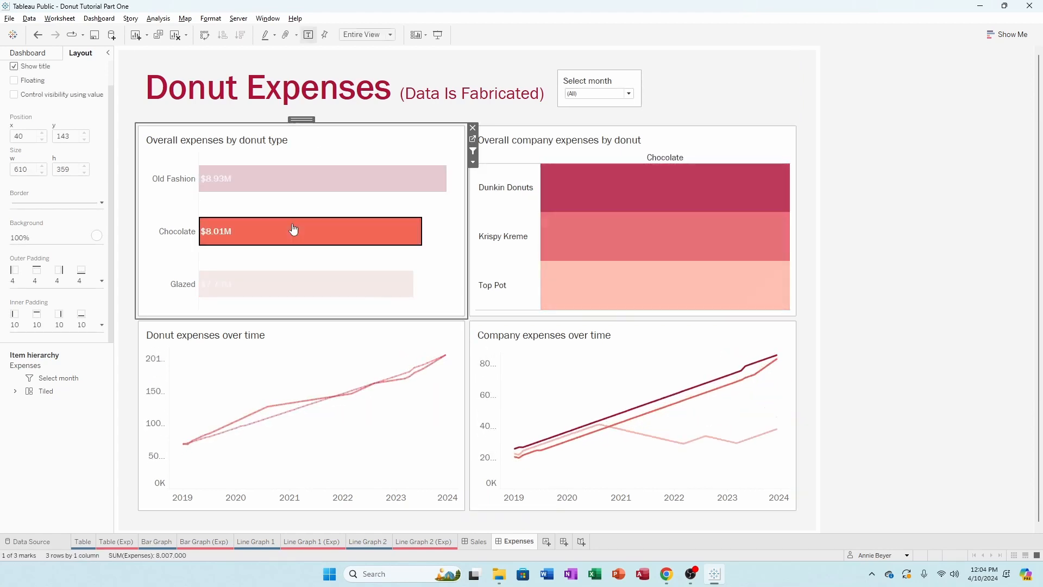
click(290, 287)
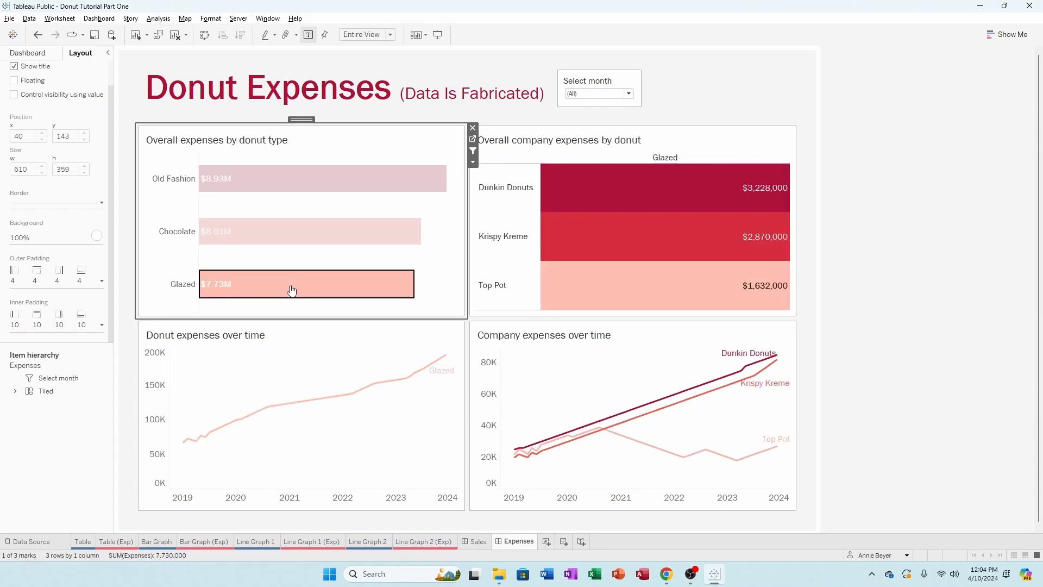
click(292, 290)
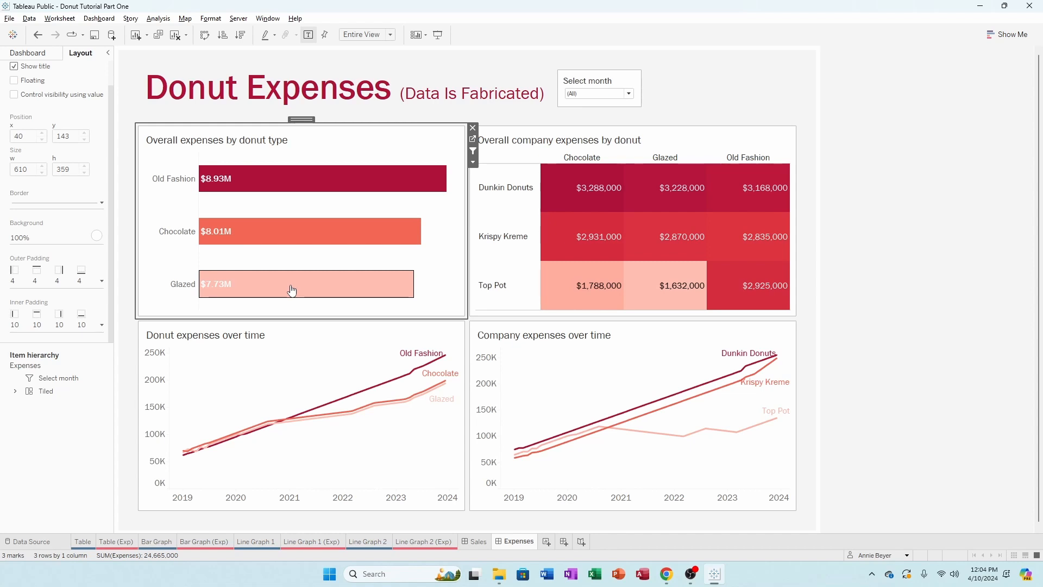
click(292, 178)
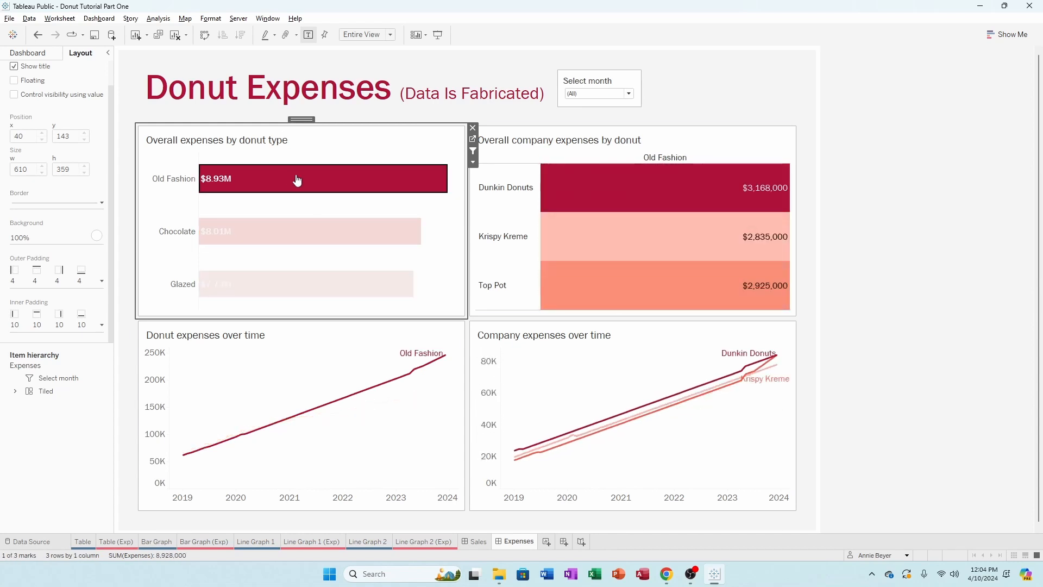
Check the donut type selection combined with the January month filter, reset the month to (All), and clear the Old Fashion selection
click(627, 94)
click(614, 131)
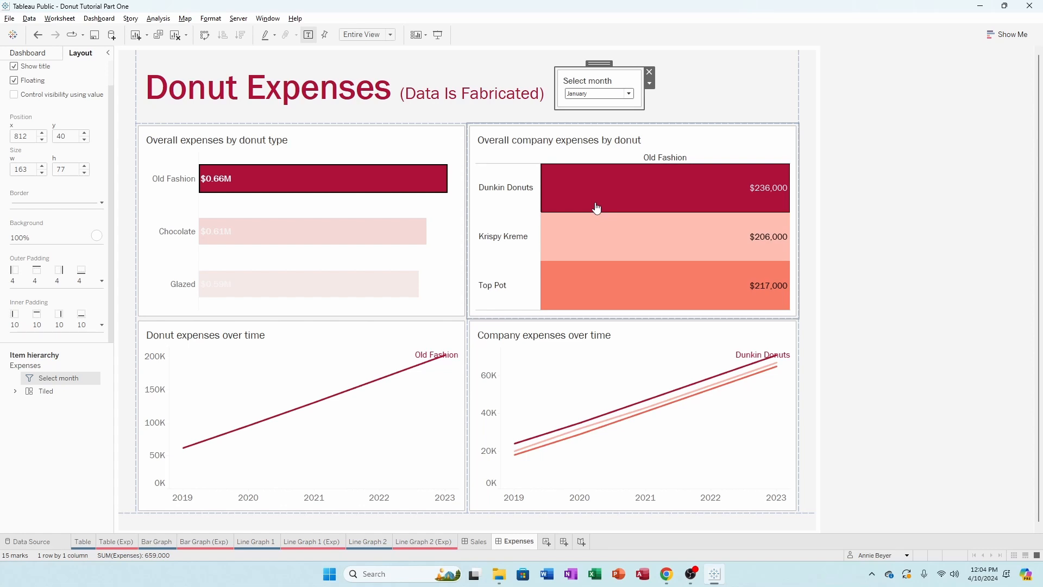
click(591, 95)
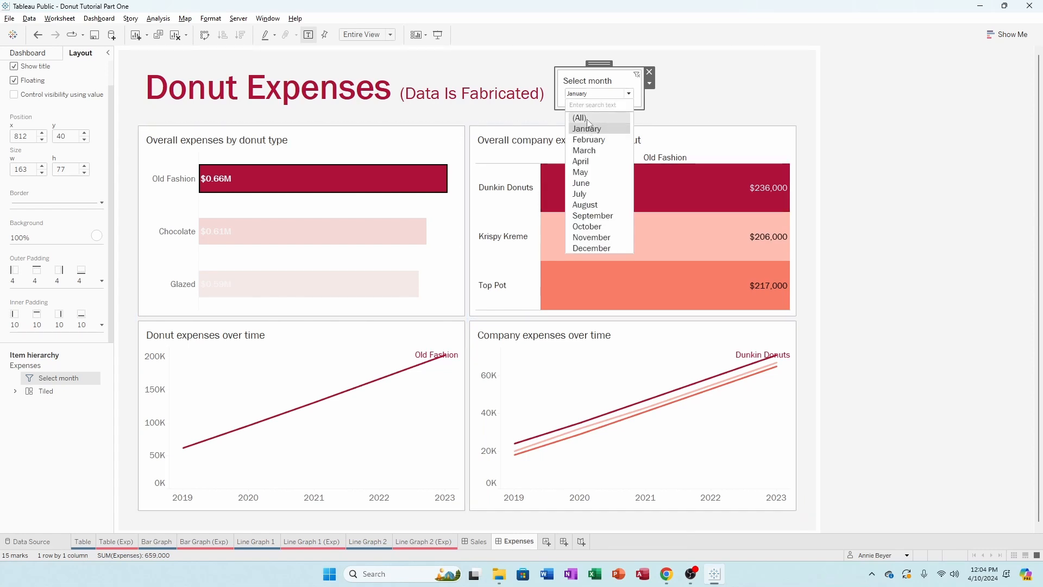
click(587, 119)
click(364, 177)
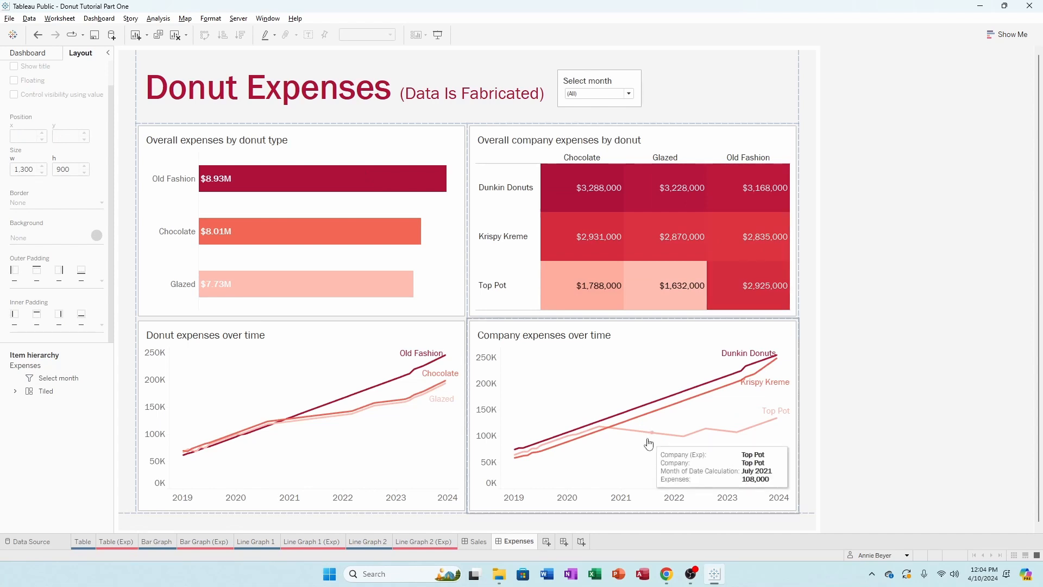
Open the Sales dashboard and add the Month filter from the "Overall company sales by donut" table
click(487, 540)
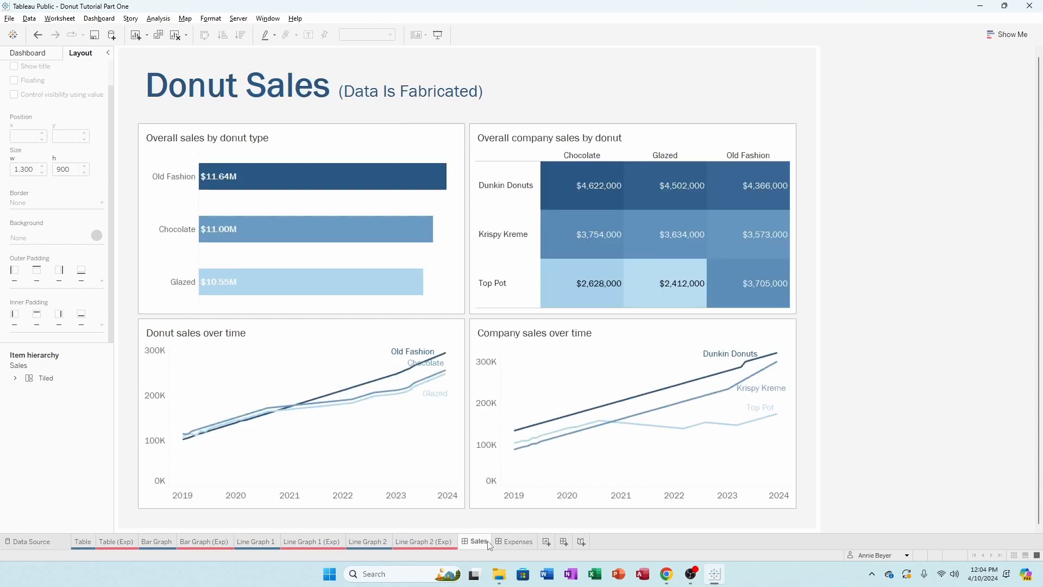
click(709, 136)
click(804, 161)
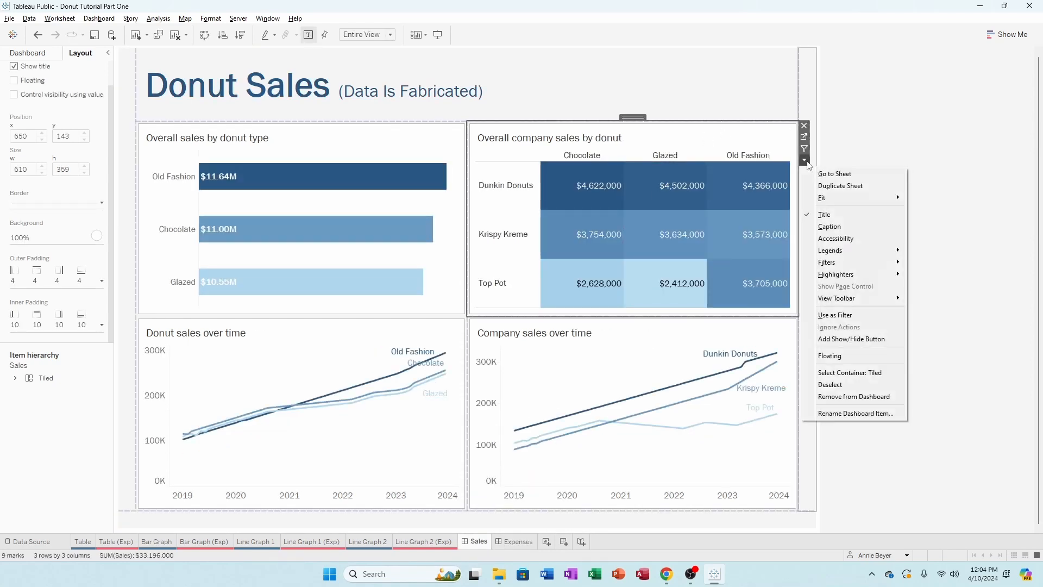
mouse_move(839, 265)
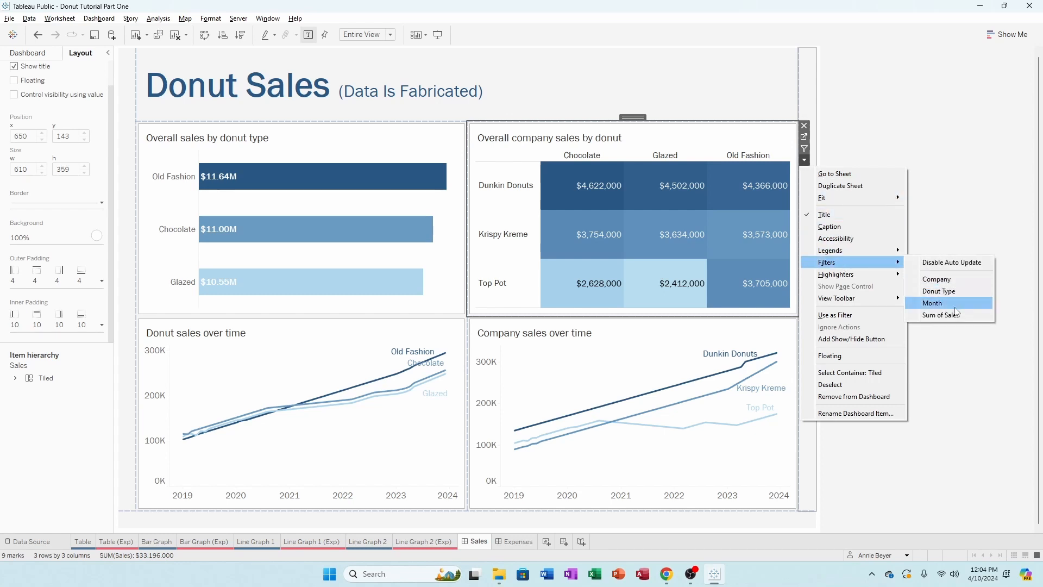
click(932, 302)
Remove the layout container around the Month filter on the Sales dashboard and make the filter floating
click(786, 264)
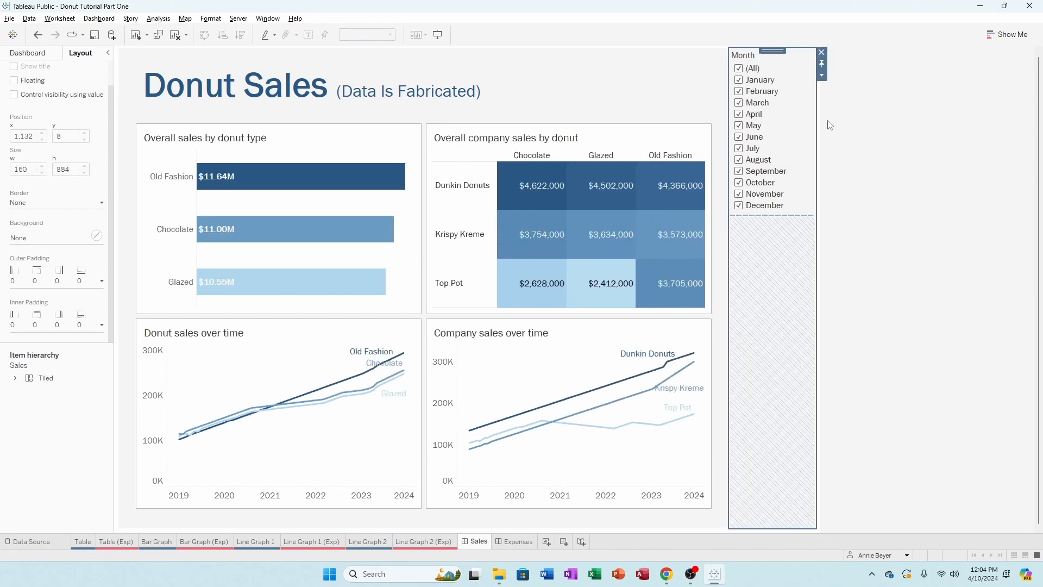
click(821, 75)
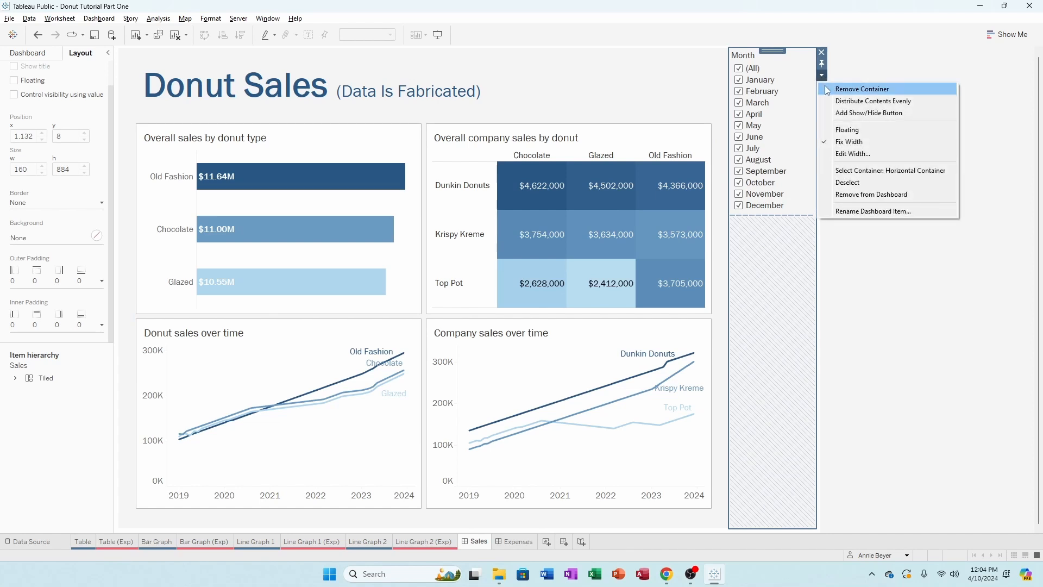
click(862, 89)
click(817, 79)
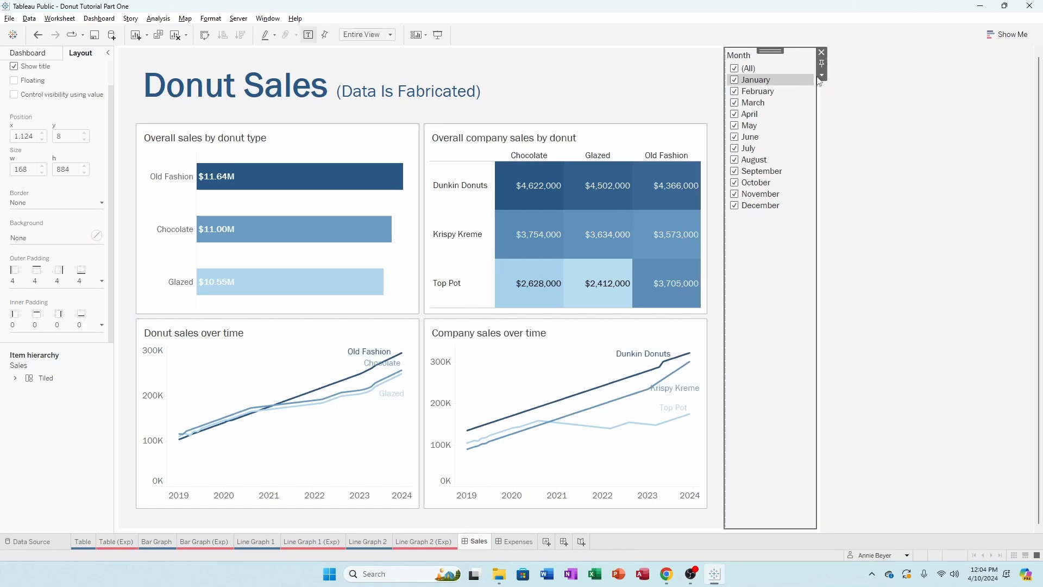
click(821, 74)
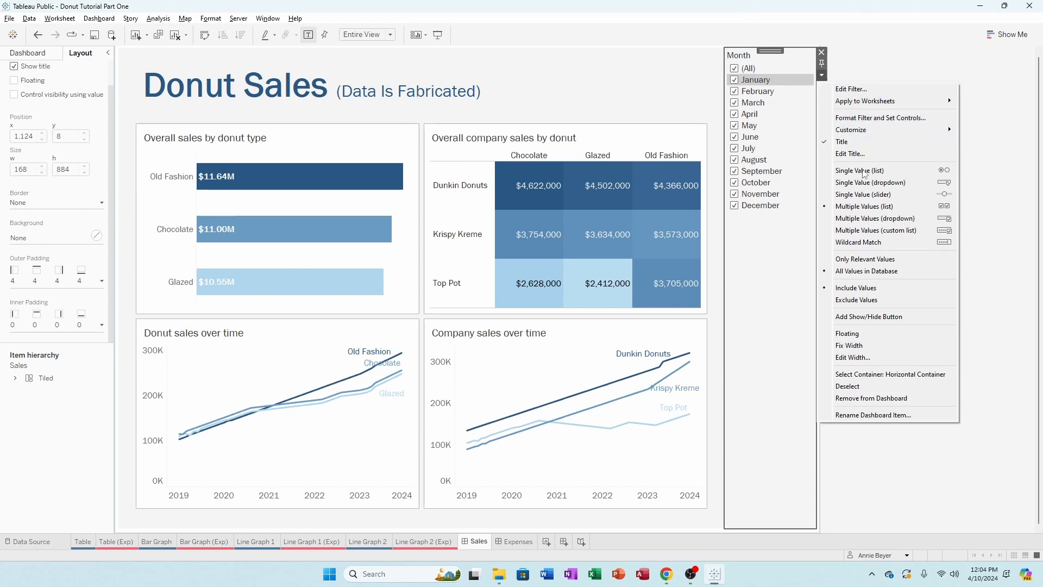
click(864, 333)
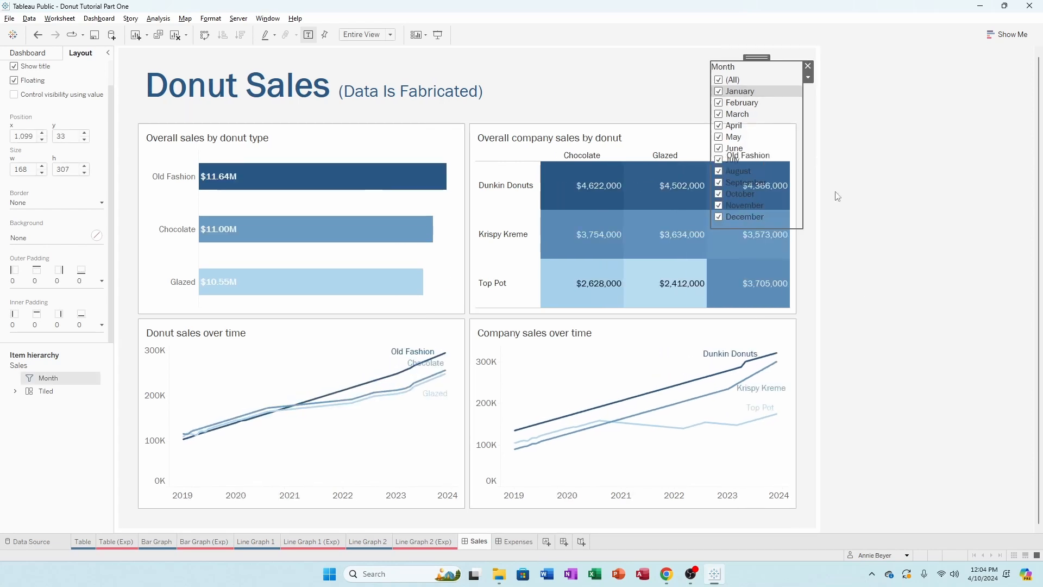
Turn the floating Month filter into a single-value dropdown, shrink its height to 80, and move it into the dashboard header
click(808, 77)
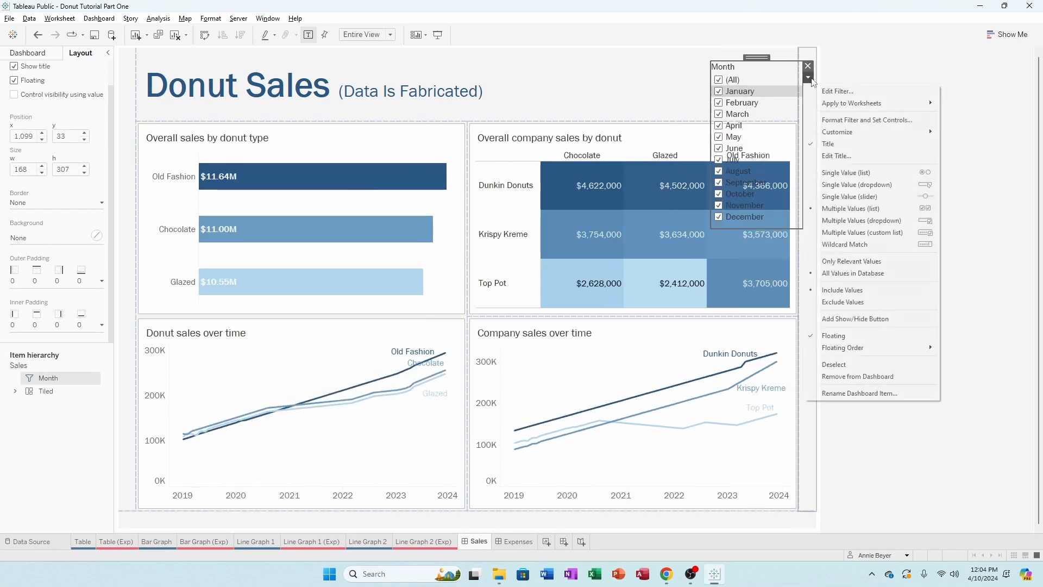
click(854, 184)
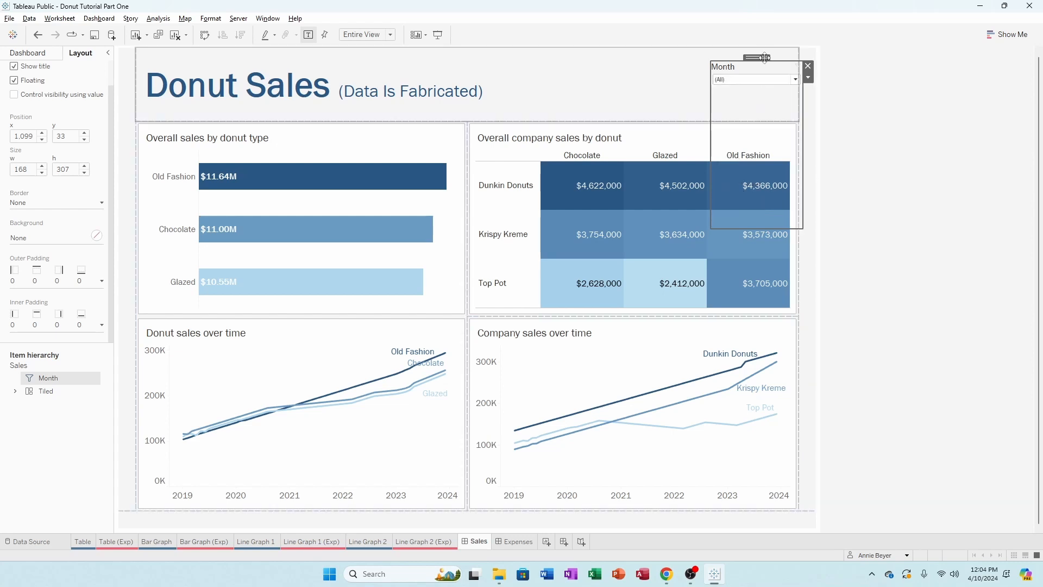
drag(764, 57, 641, 106)
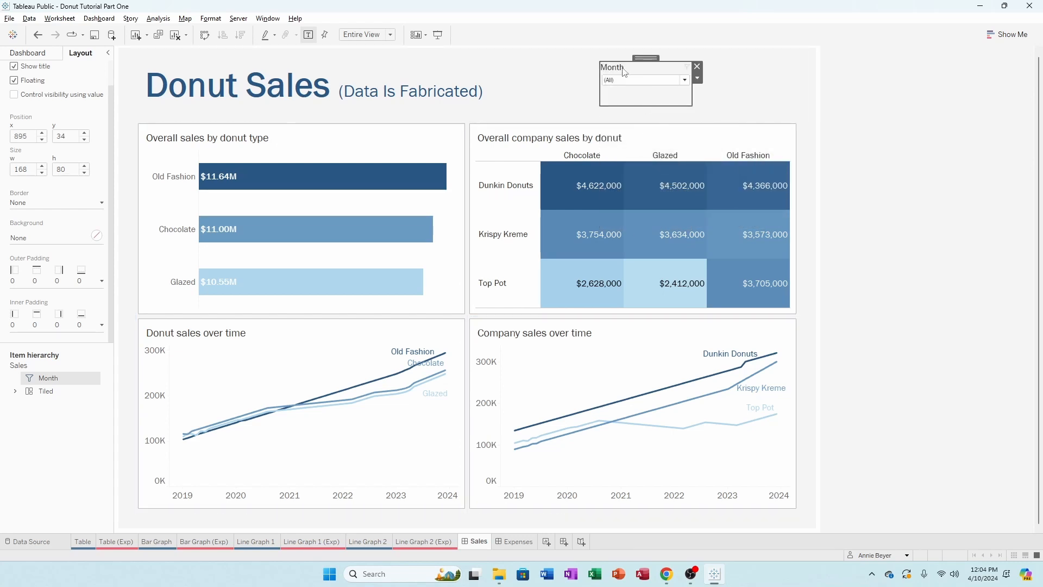
Change the Month filter's title to "Select Month"
double_click(625, 72)
key(ctrl+a)
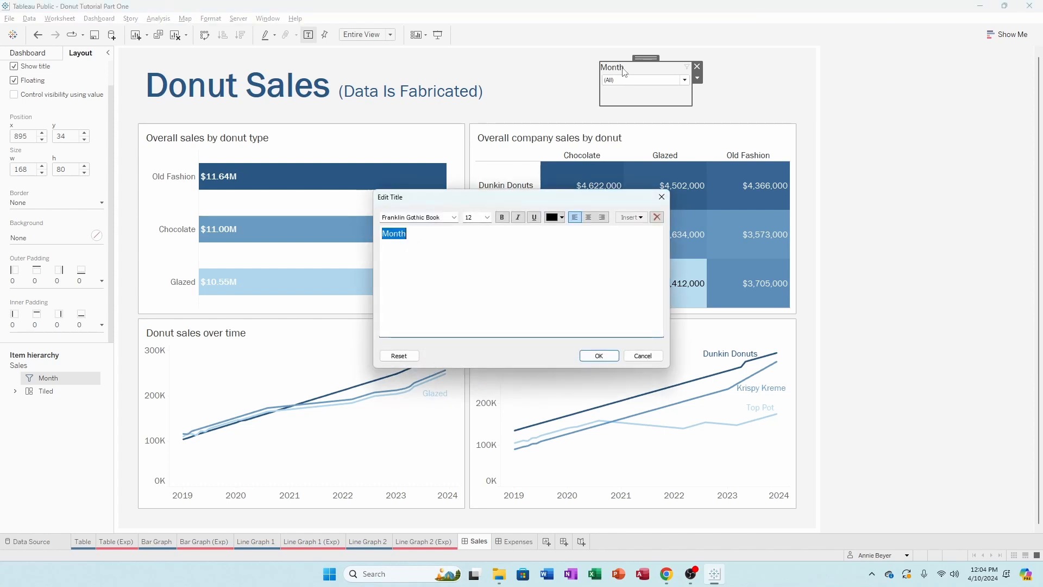
text(Select Month)
click(598, 355)
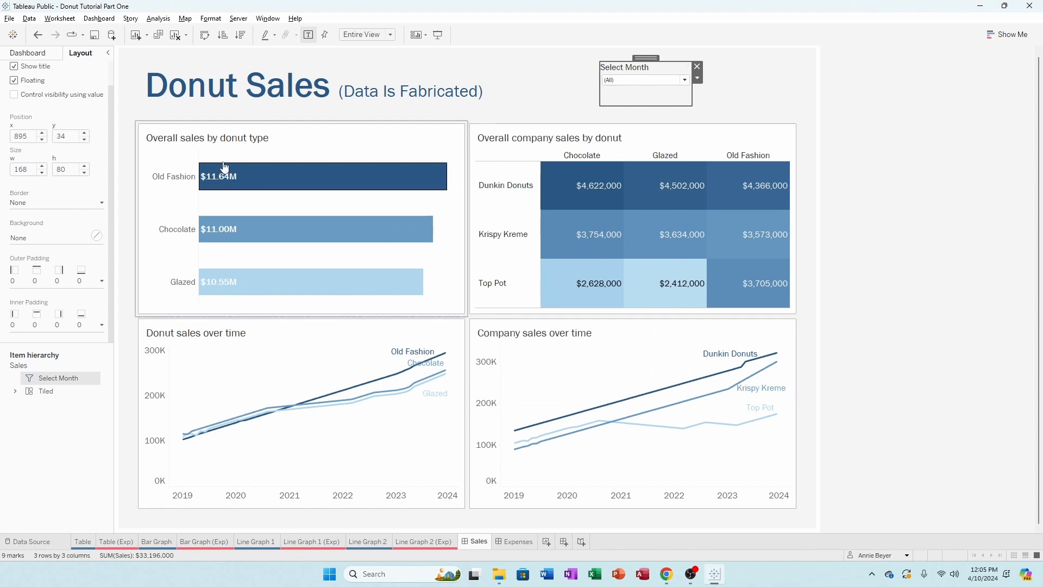
Give the Select Month filter a solid border line and a white background at 100% opacity
click(32, 237)
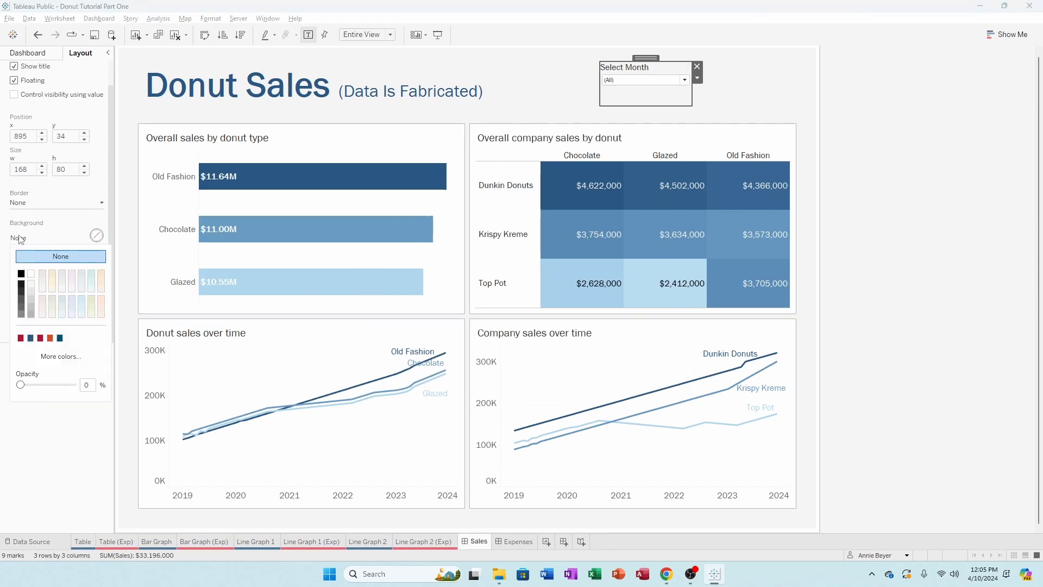
click(26, 205)
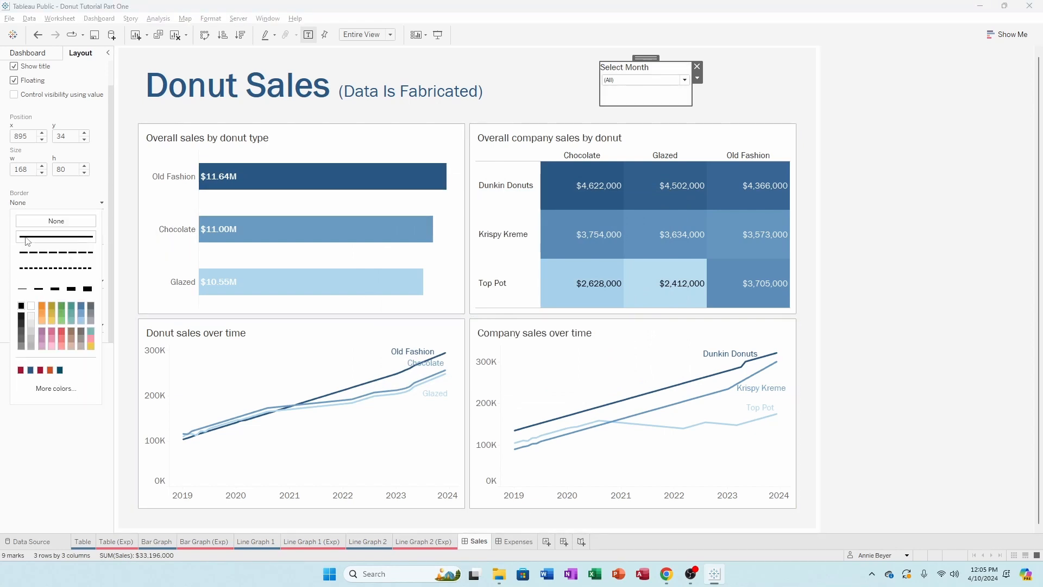
click(31, 339)
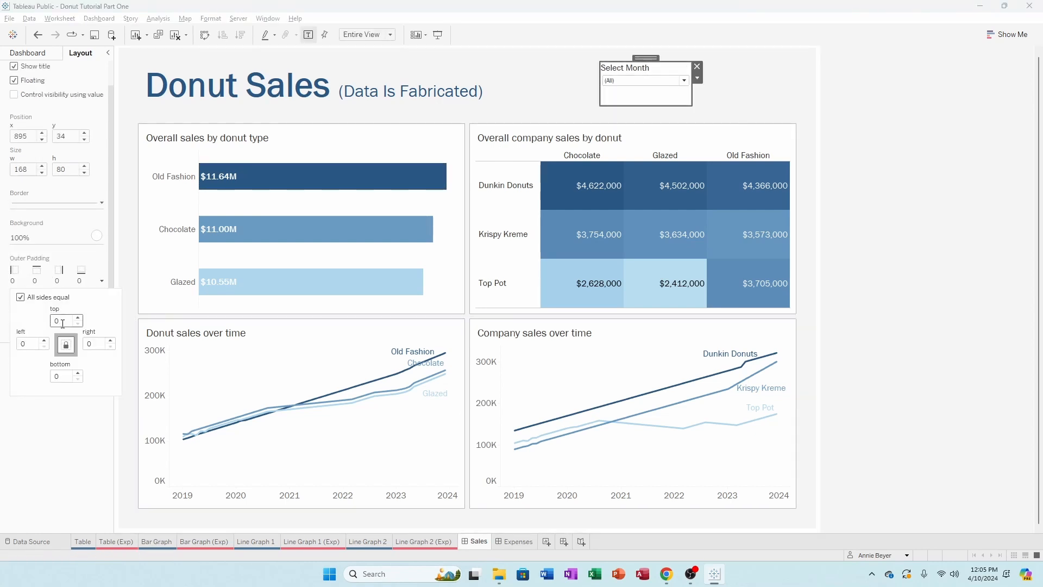
Set the Select Month filter's outer padding to 4 and its inner padding to 10 on all sides
text(4)
click(30, 449)
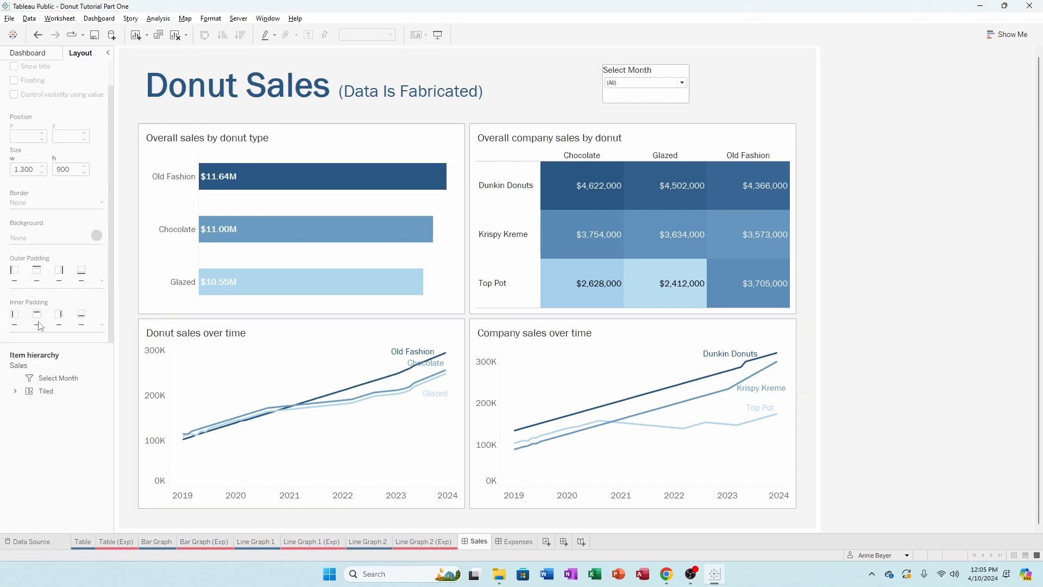
click(627, 84)
click(61, 326)
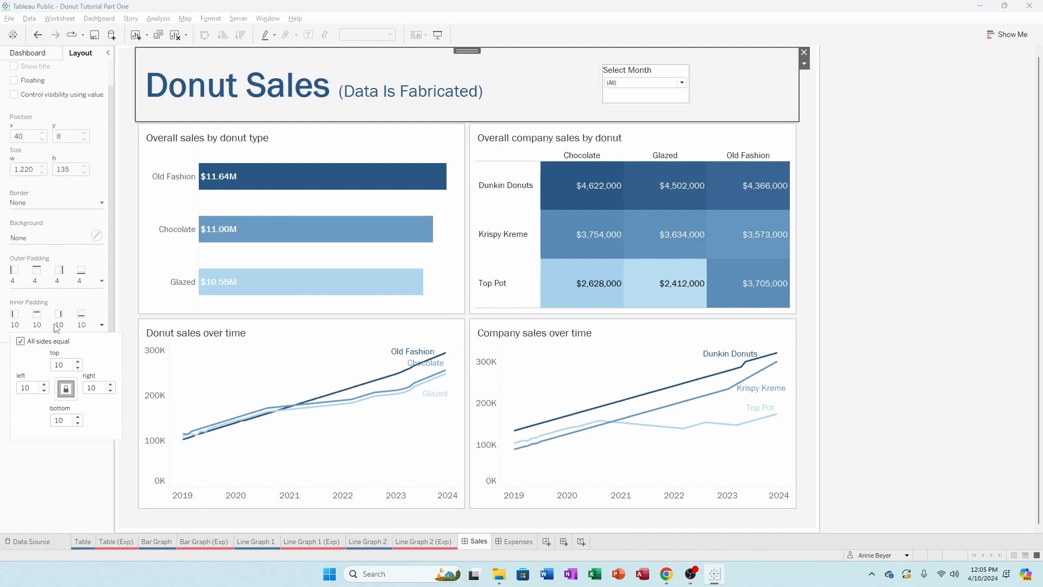
click(612, 72)
click(42, 332)
text(10)
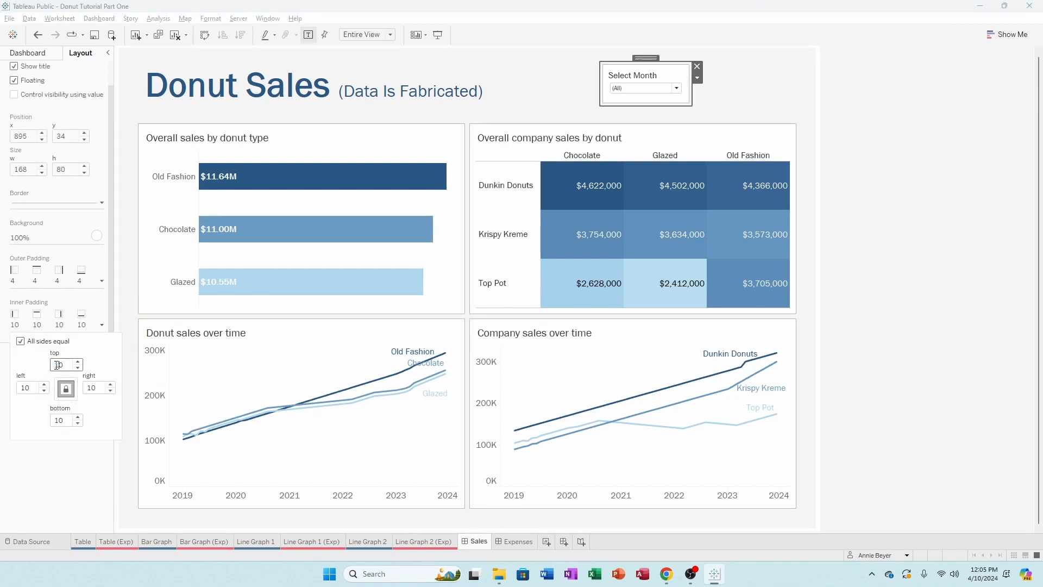
key(Return)
click(870, 261)
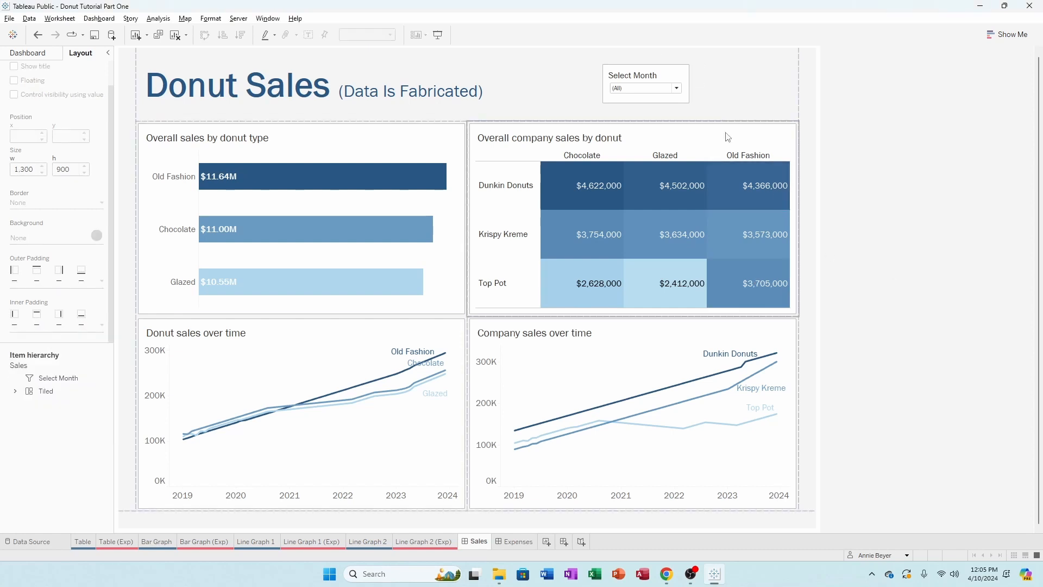
Place the Select Month filter just beside the Donut Sales title at x 706, y 40, and compare it with the Expenses dashboard
click(649, 76)
drag(645, 60, 542, 63)
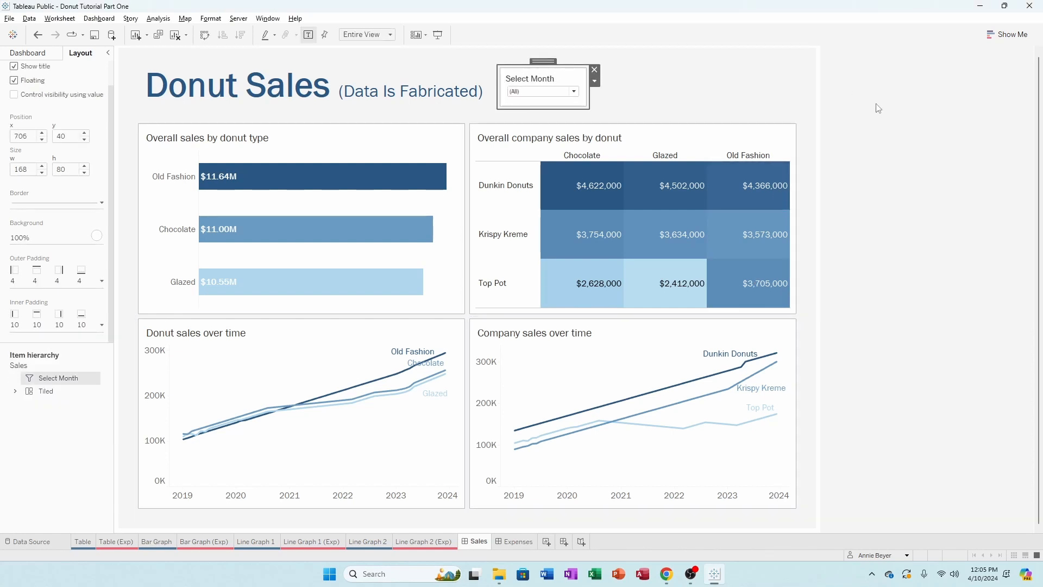
click(875, 105)
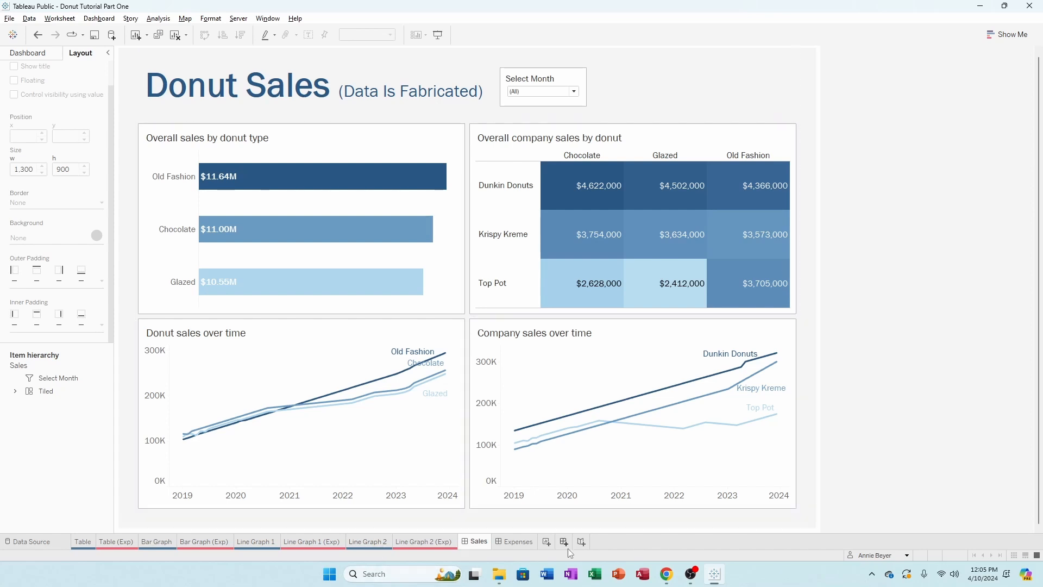
click(511, 544)
click(478, 541)
Test the Sales dashboard's month filter with February, July, October and January
click(536, 91)
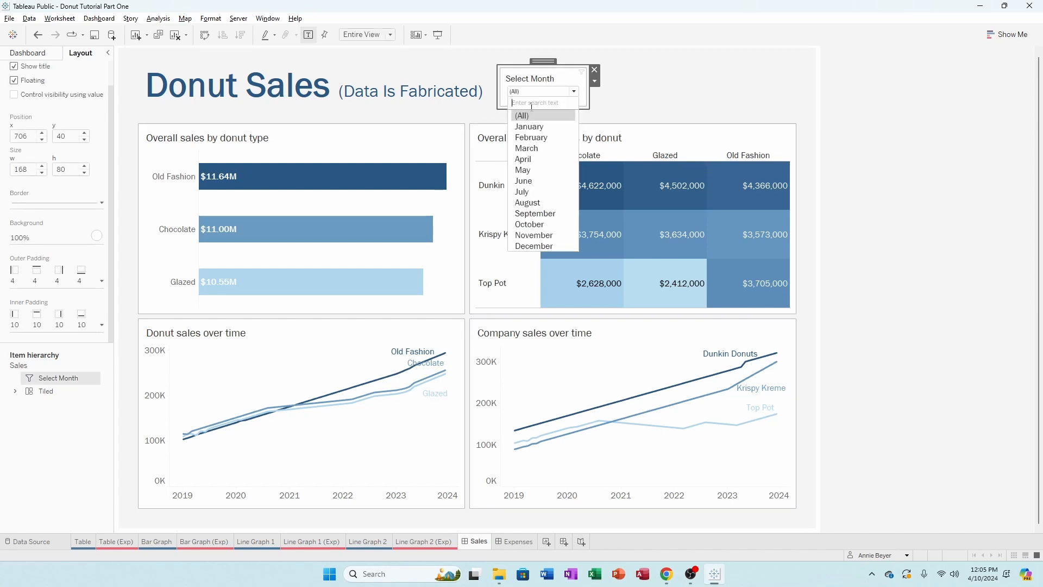
click(535, 137)
click(545, 92)
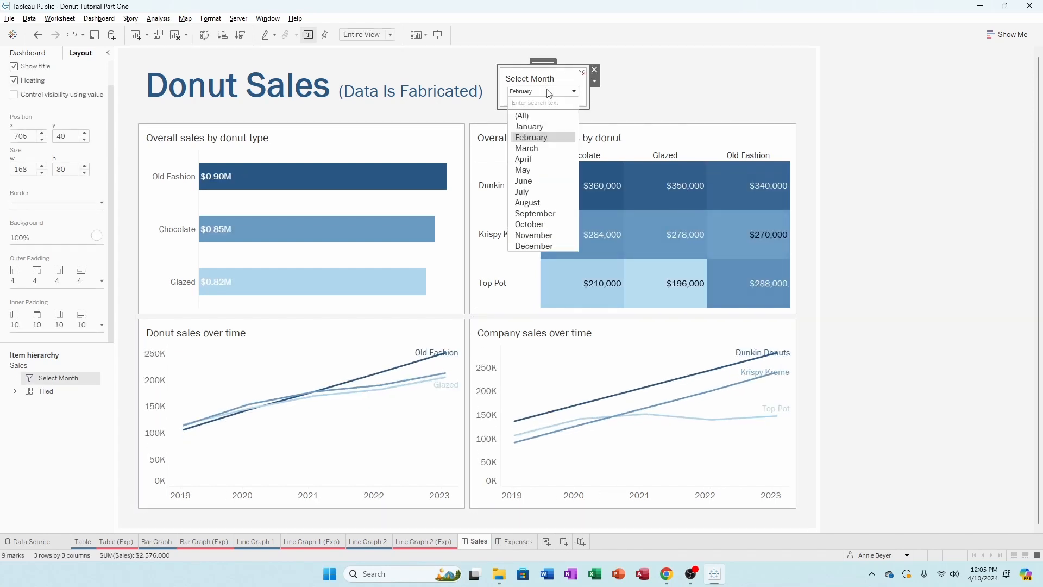
click(543, 193)
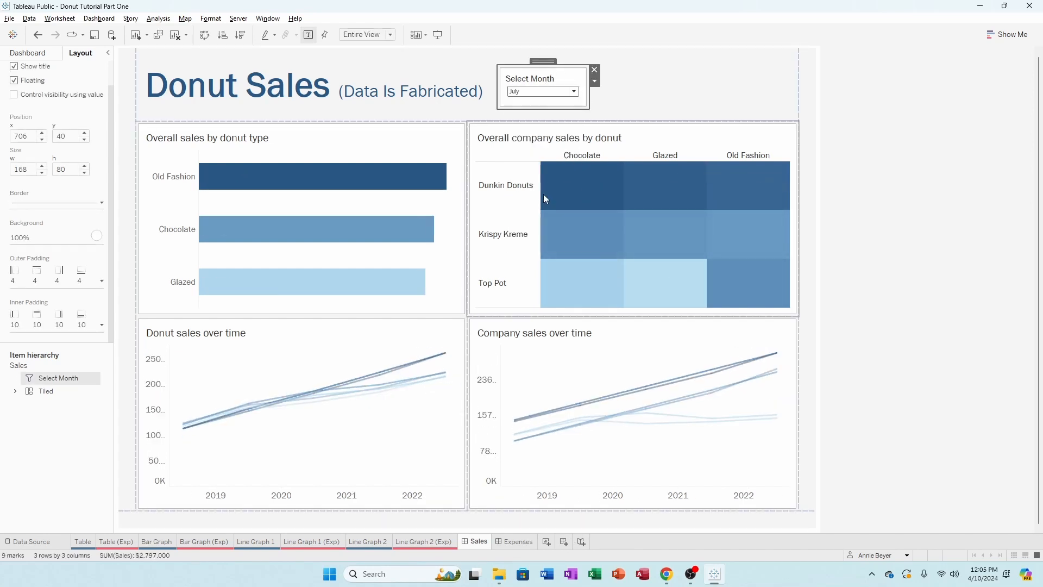
click(537, 92)
click(530, 224)
click(536, 92)
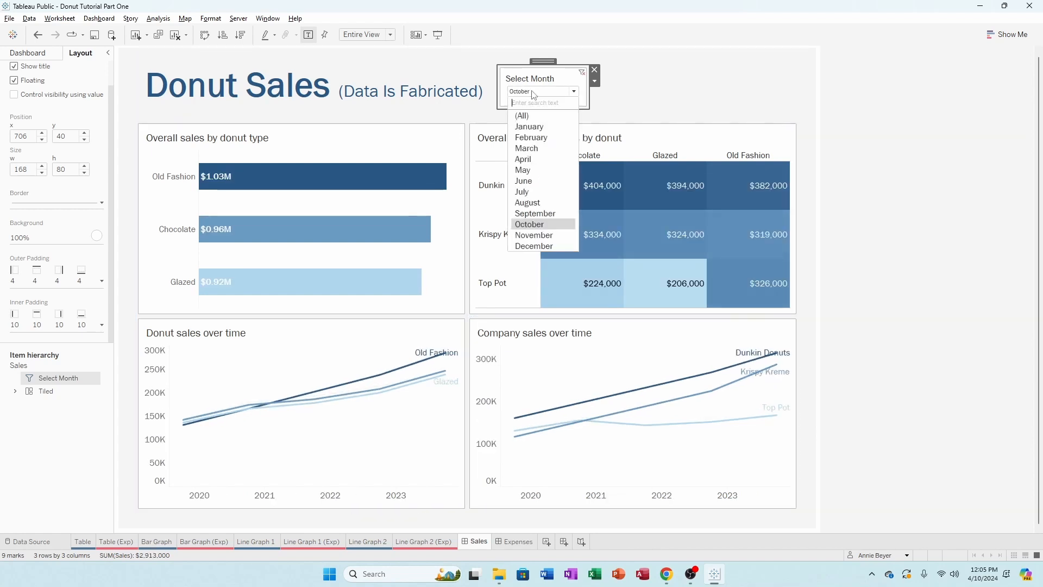
click(533, 126)
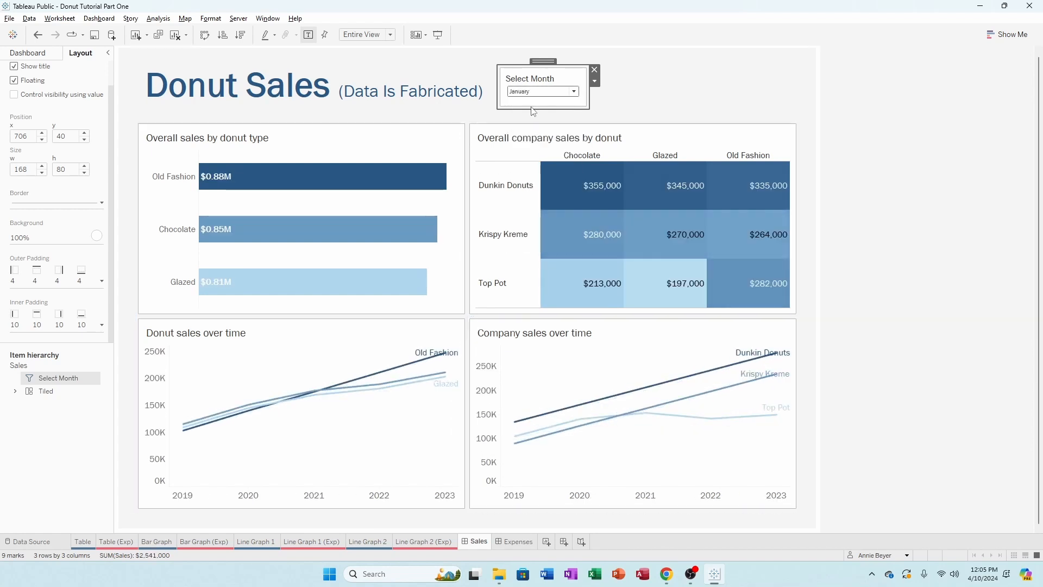
Reset the Sales dashboard's Select Month filter to (All) and add a dashboard filter action named Bar Graph Sales Filter
click(534, 92)
click(535, 113)
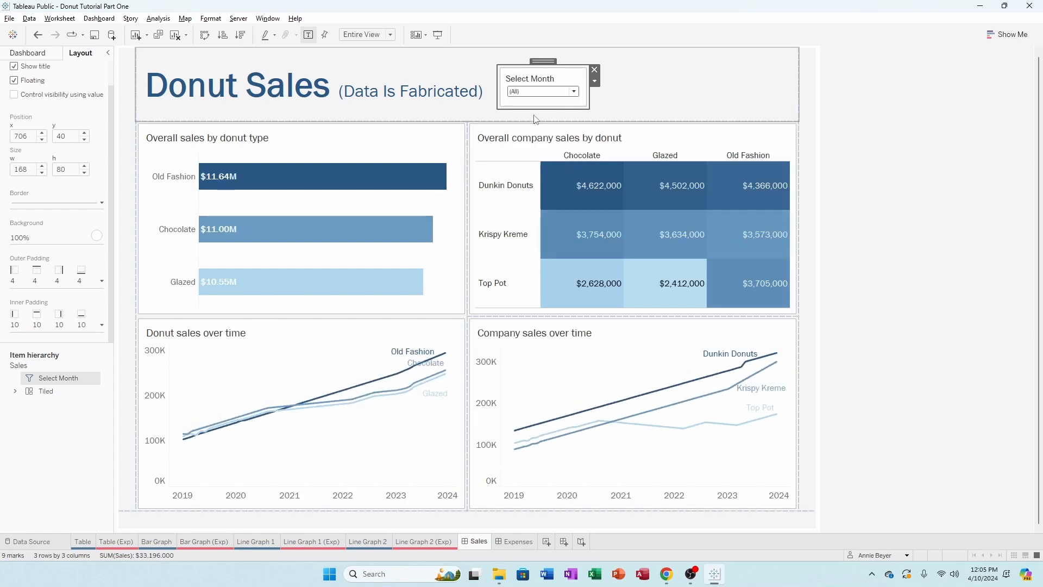
click(109, 19)
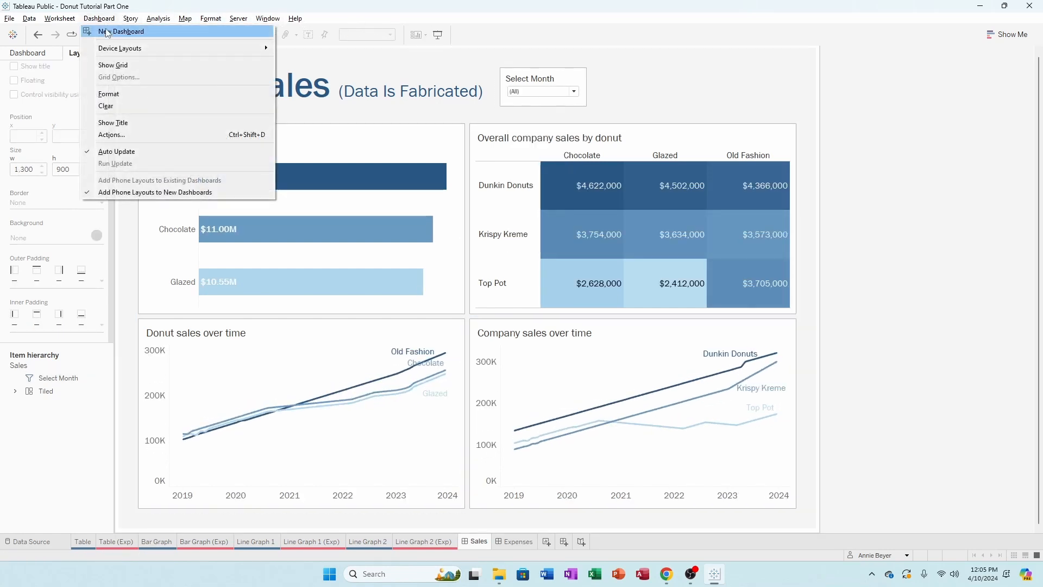
click(123, 136)
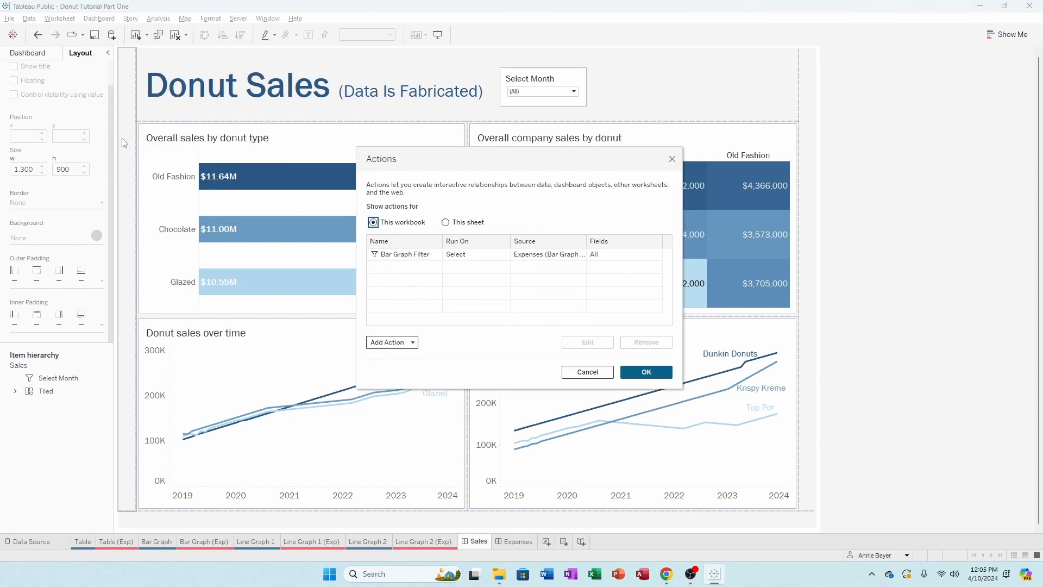
click(413, 342)
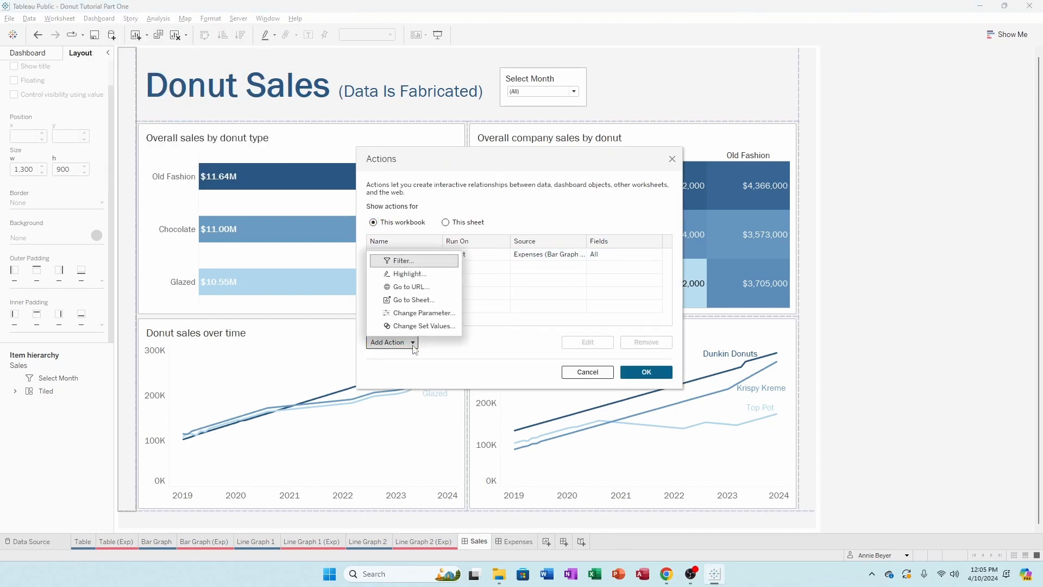
click(409, 258)
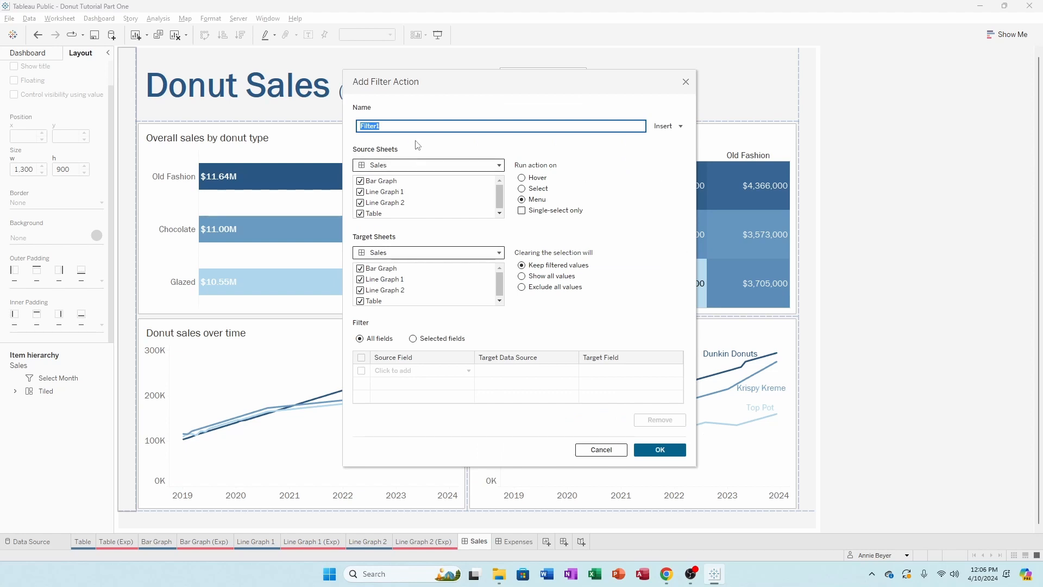
text(Bar Graph Sales)
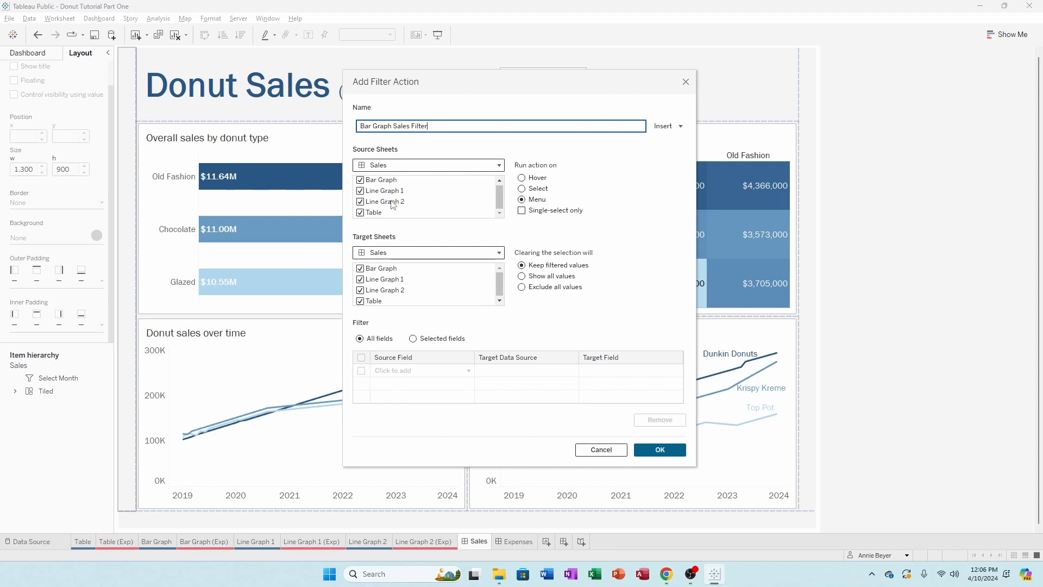
Run the filter action on Select from Bar Graph only, targeting Line Graph 1, Line Graph 2 and Table, with a cleared selection showing all values
click(360, 192)
click(359, 202)
click(360, 213)
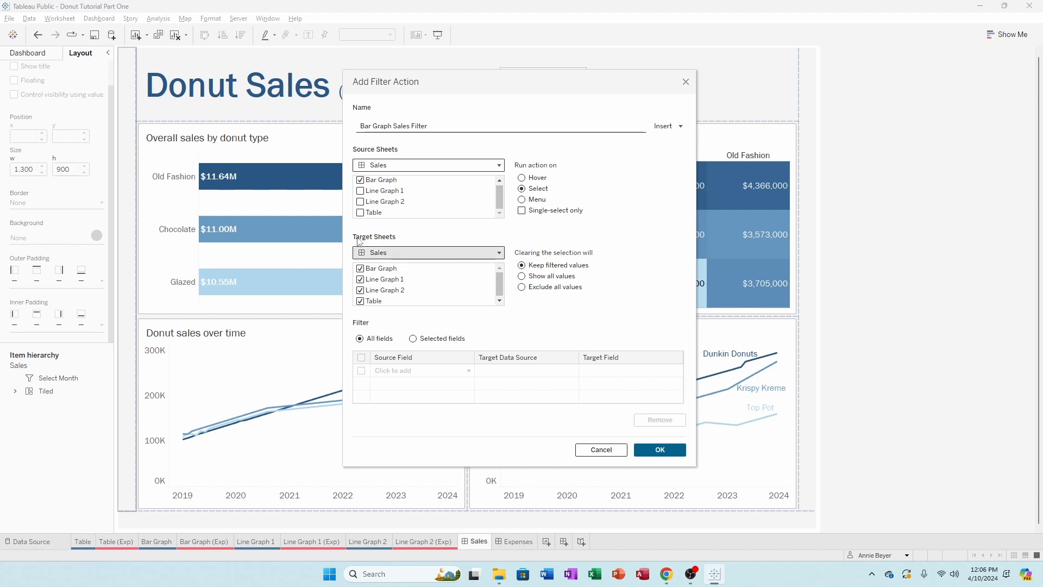
click(360, 268)
click(522, 276)
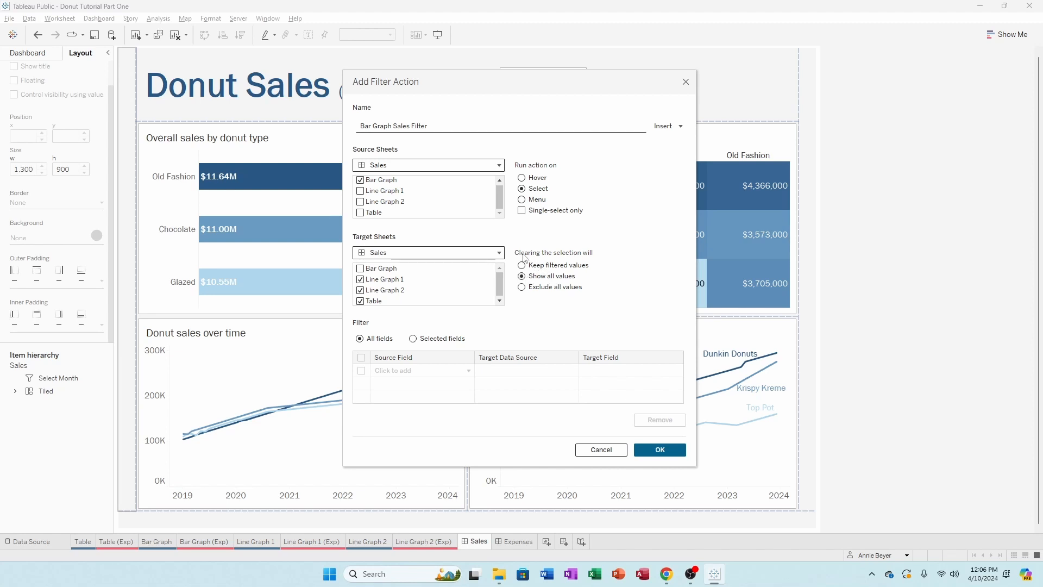
click(653, 449)
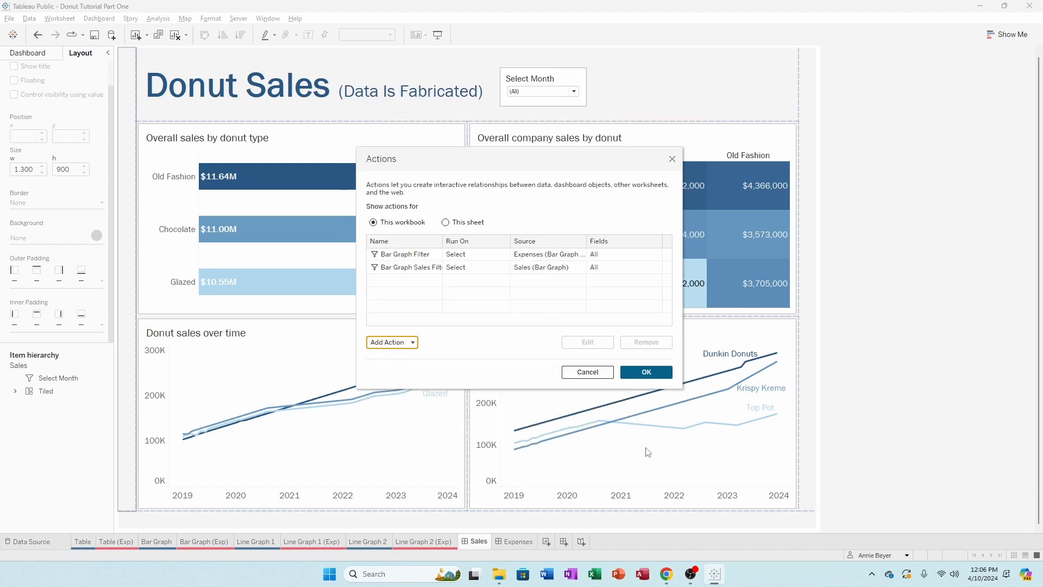
click(642, 371)
Test the filter action with the Old Fashion, Chocolate and Glazed bars, both for all months and for May
click(345, 190)
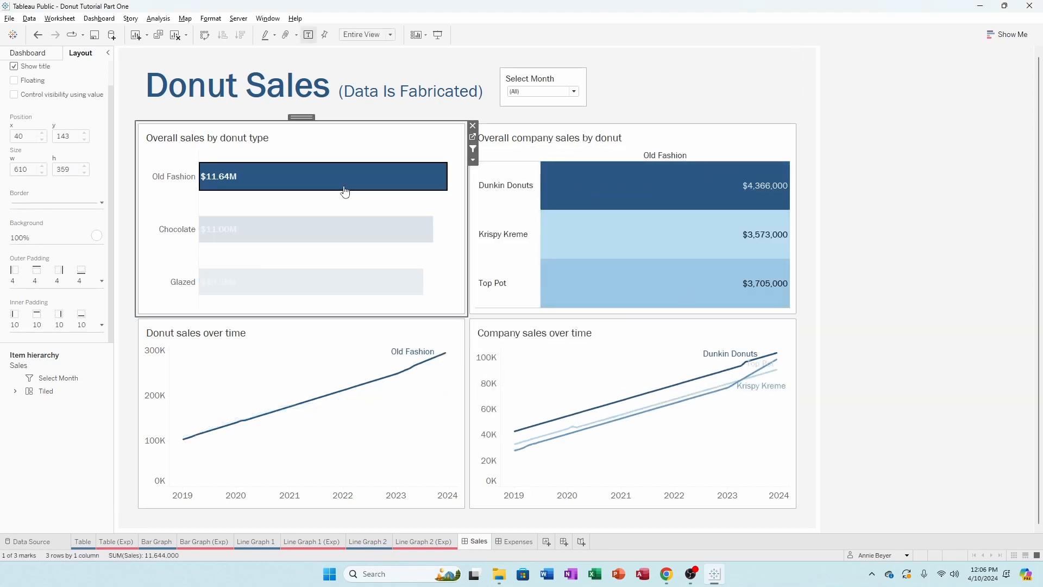
click(326, 242)
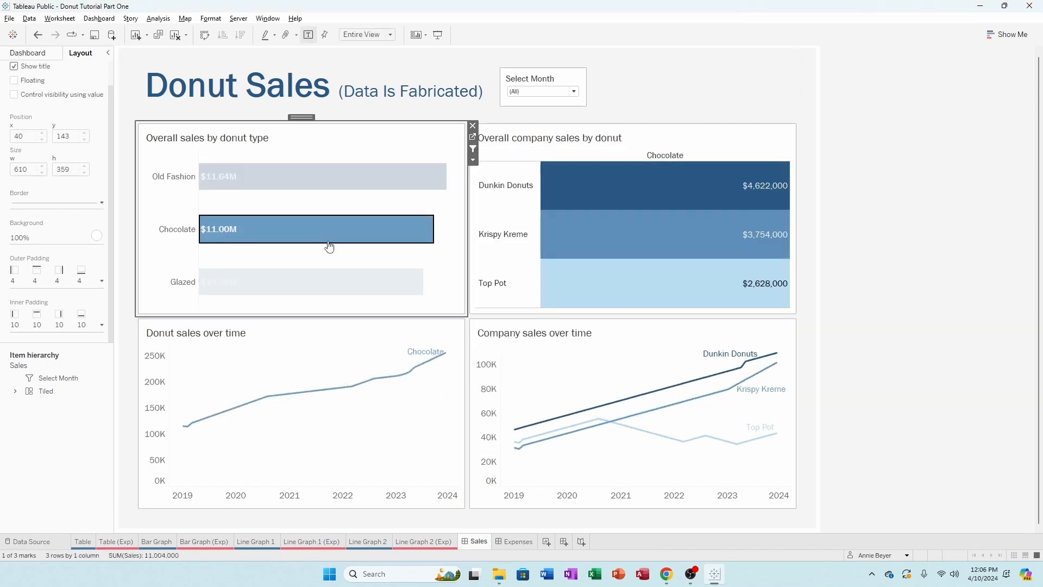
click(336, 284)
click(538, 92)
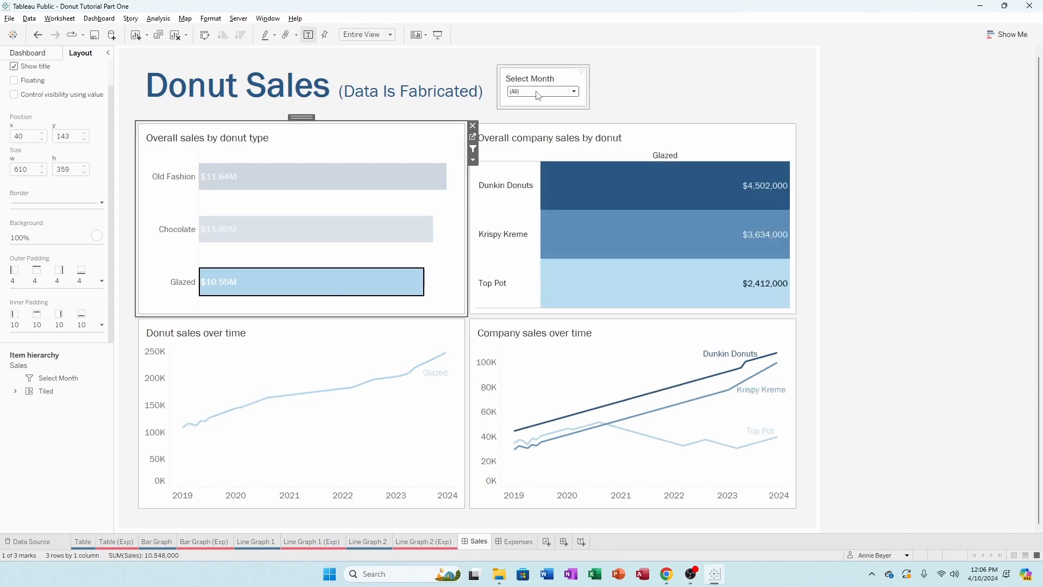
click(531, 172)
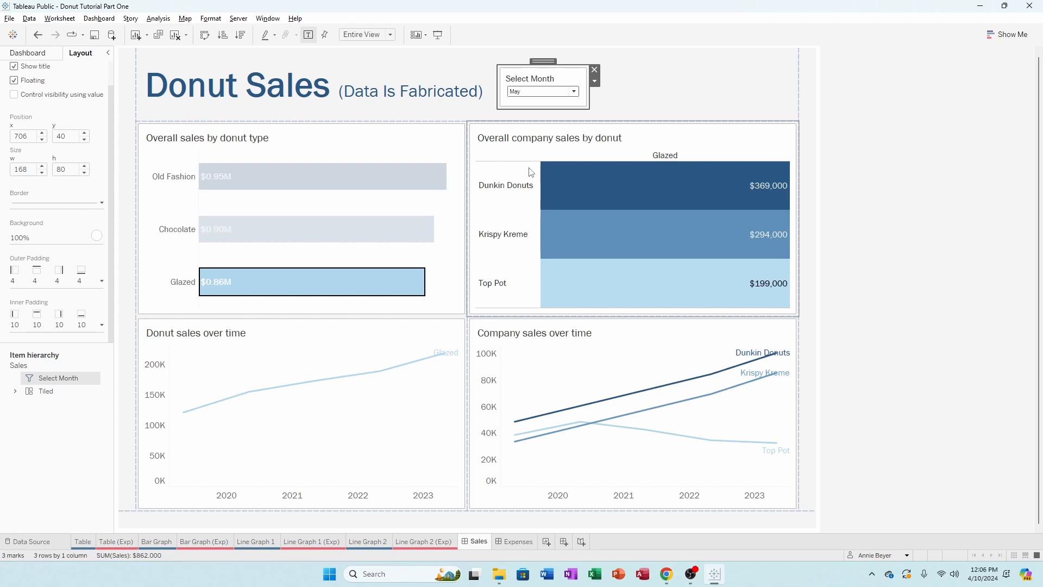
click(326, 234)
click(323, 187)
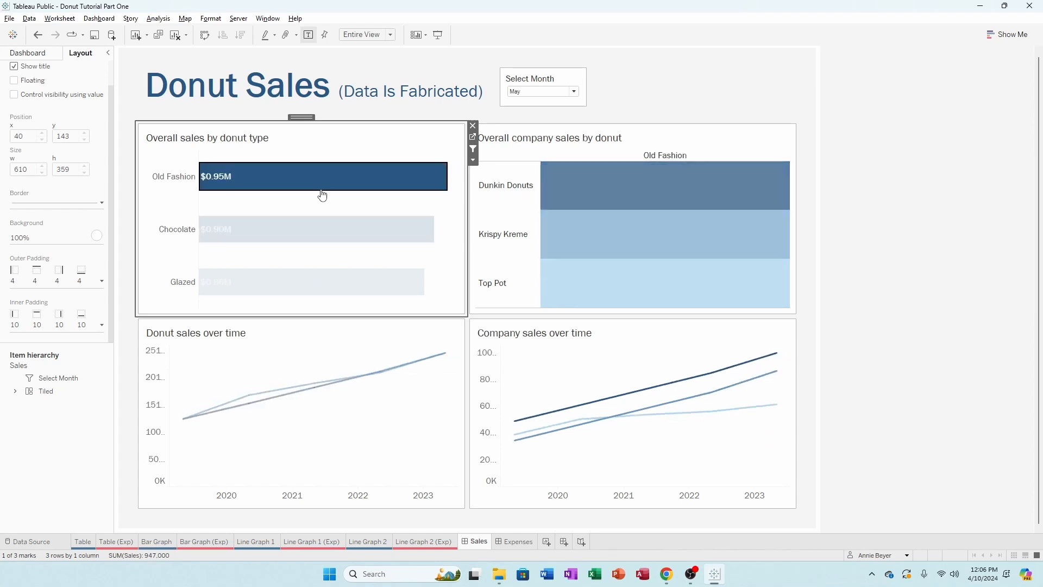
Reset the Select Month filter to (All) and clear the Old Fashion bar selection
click(526, 95)
click(528, 117)
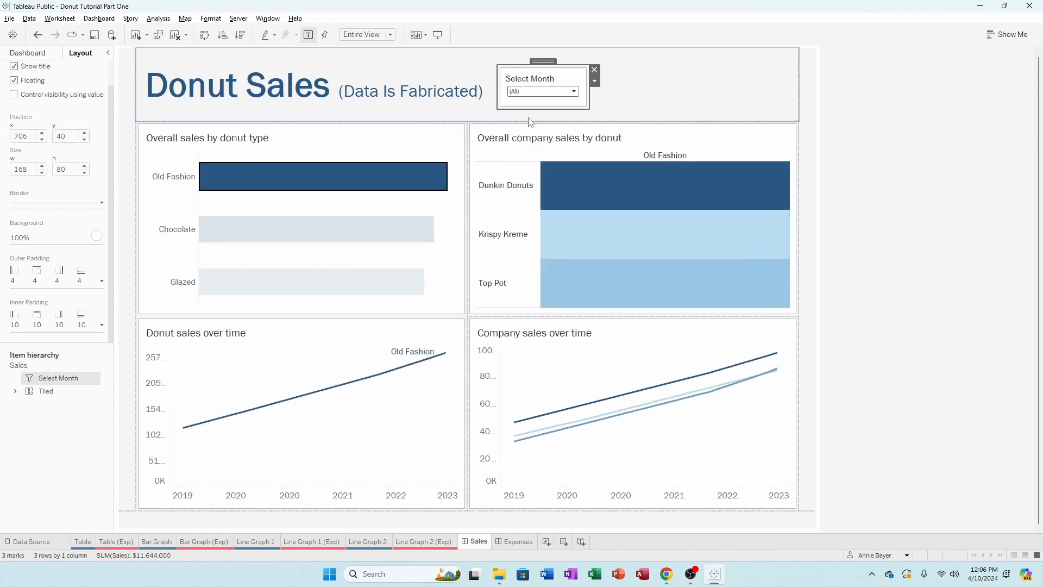
click(434, 168)
click(975, 151)
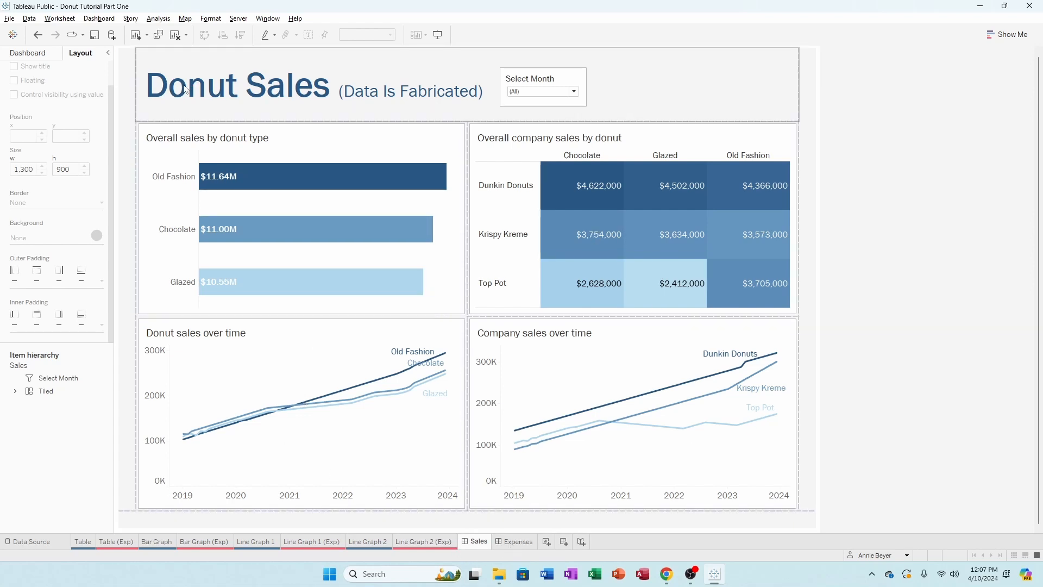
Add a tiled Navigation object to the Expenses dashboard's header beside the title, and move the Select month filter off it
click(520, 542)
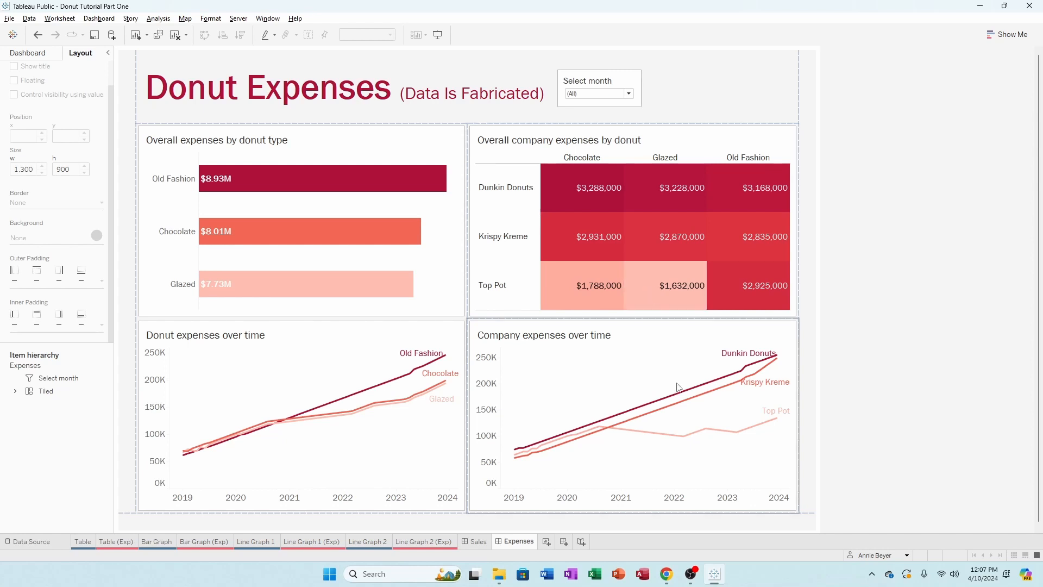
click(28, 57)
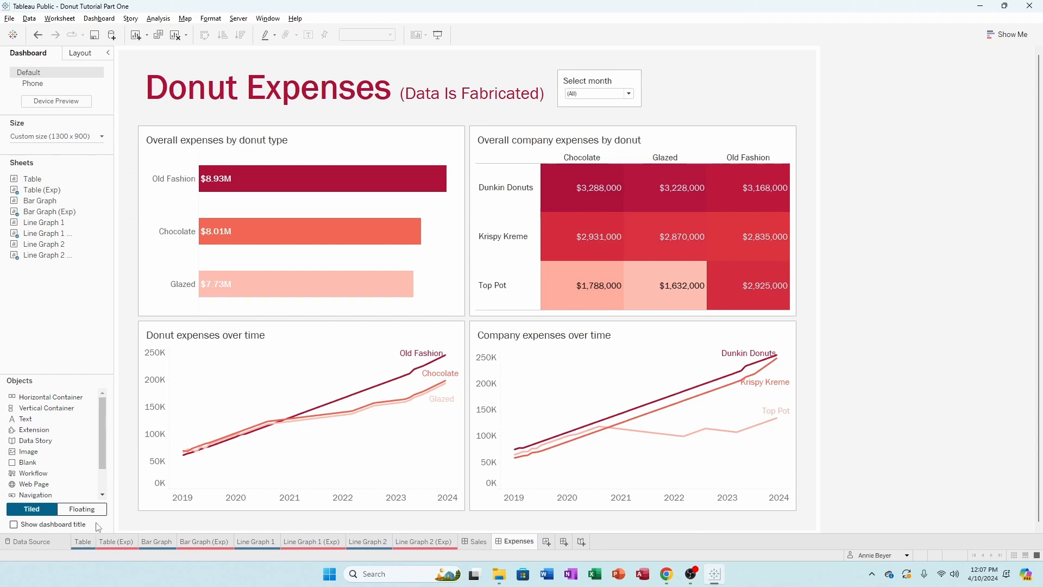
scroll(49, 467, down, 3)
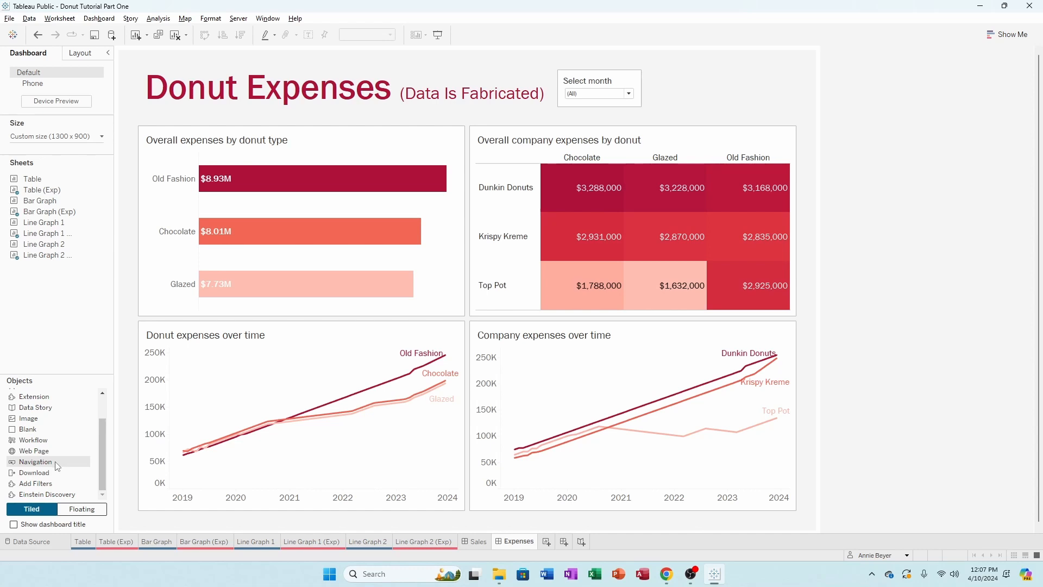
drag(57, 465, 762, 100)
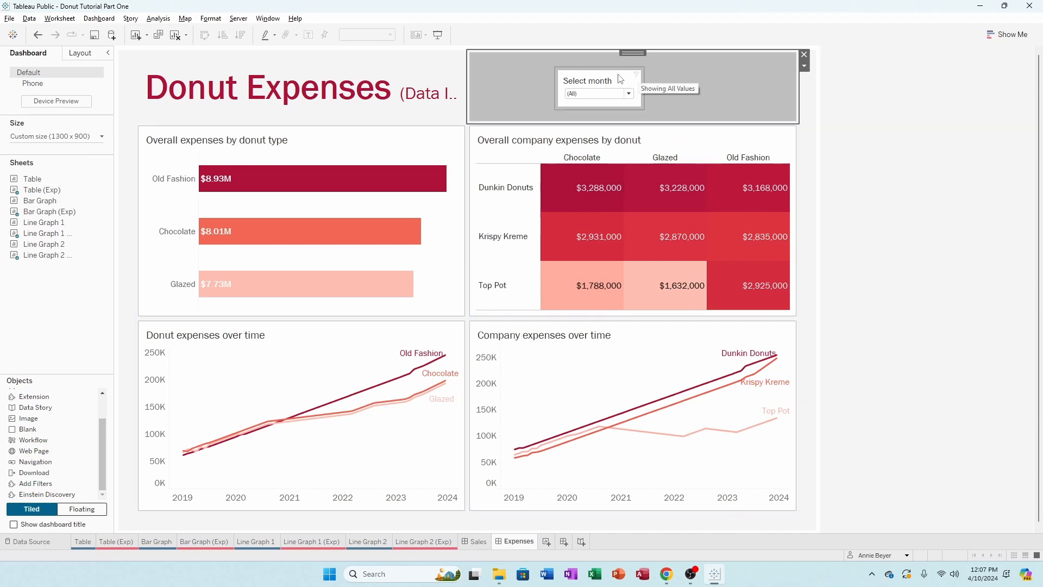
click(601, 72)
drag(601, 72, 419, 66)
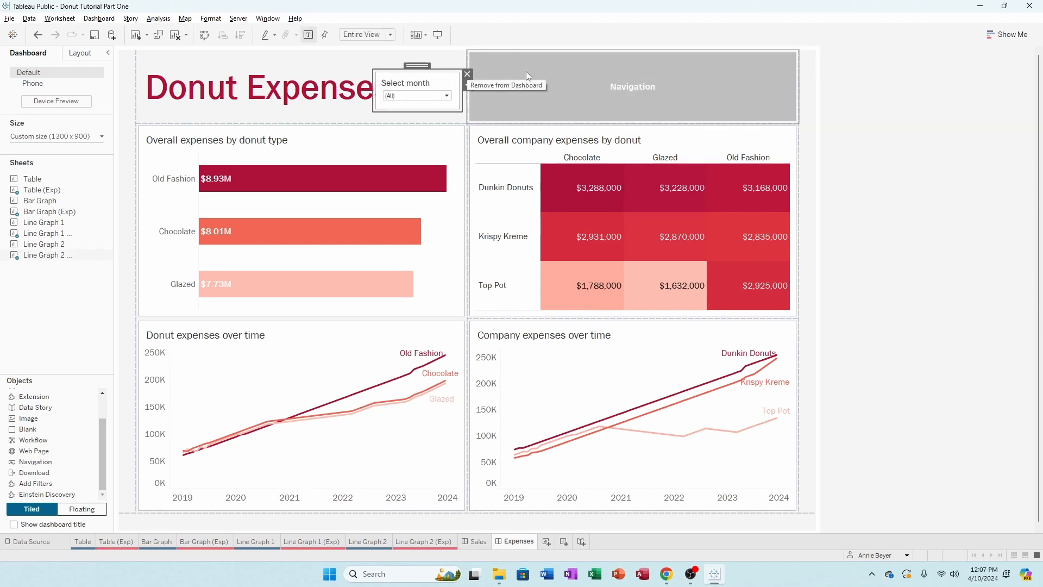
Set the navigation button to go to the Sales dashboard and title it "Sales Dashboard"
click(552, 79)
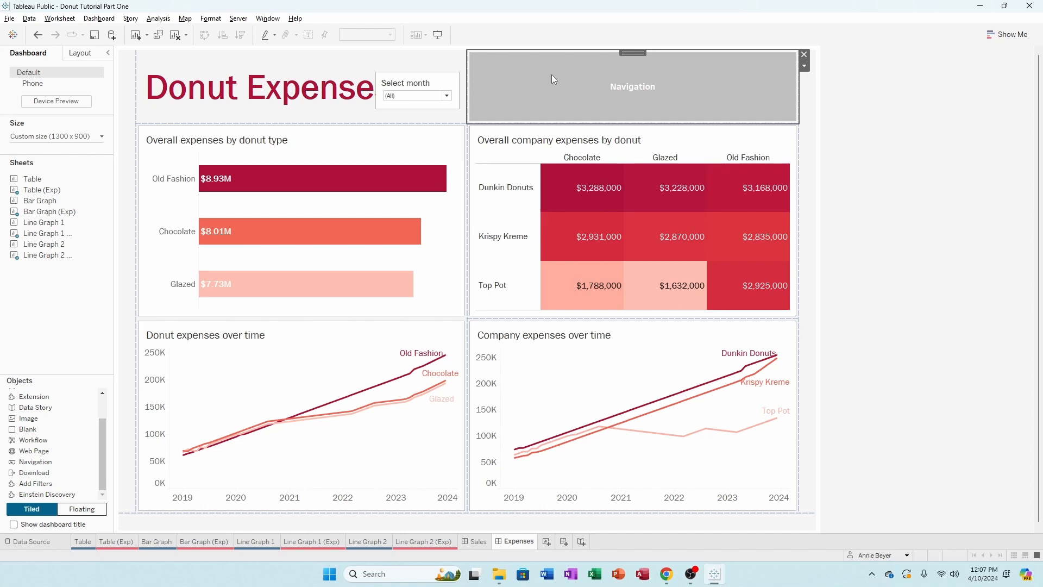
double_click(551, 80)
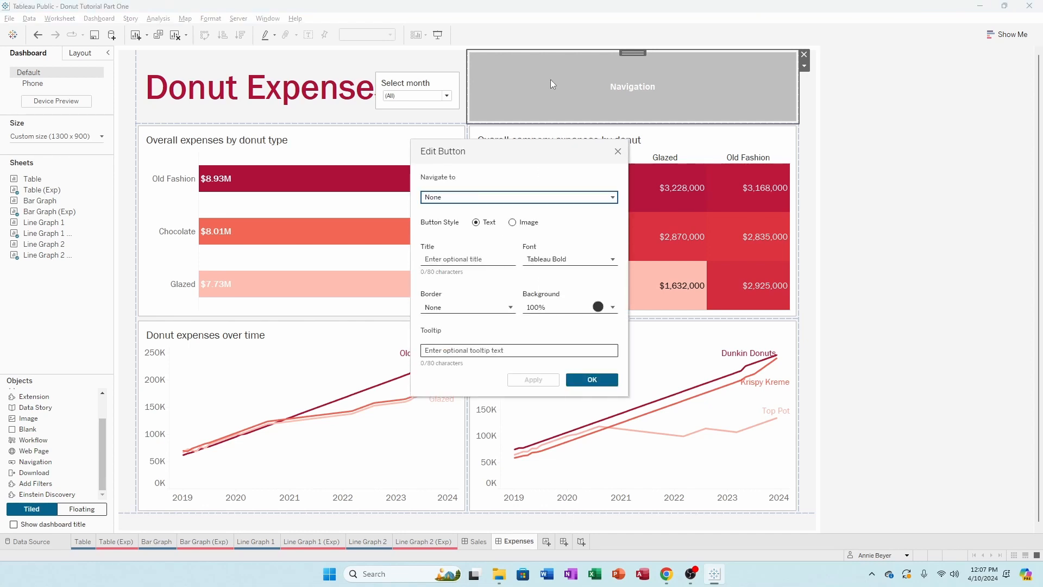
click(517, 198)
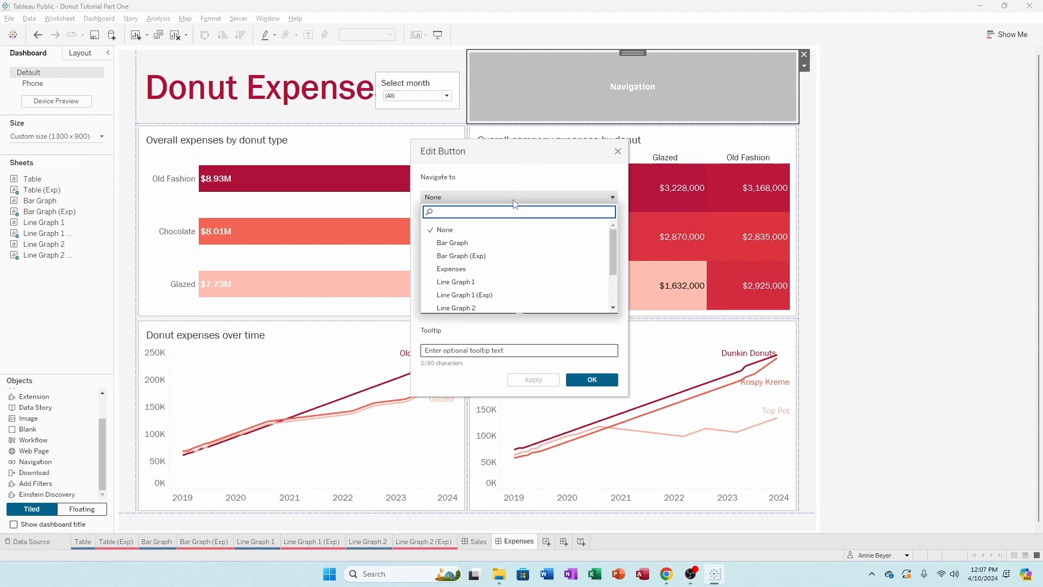
scroll(511, 230, down, 2)
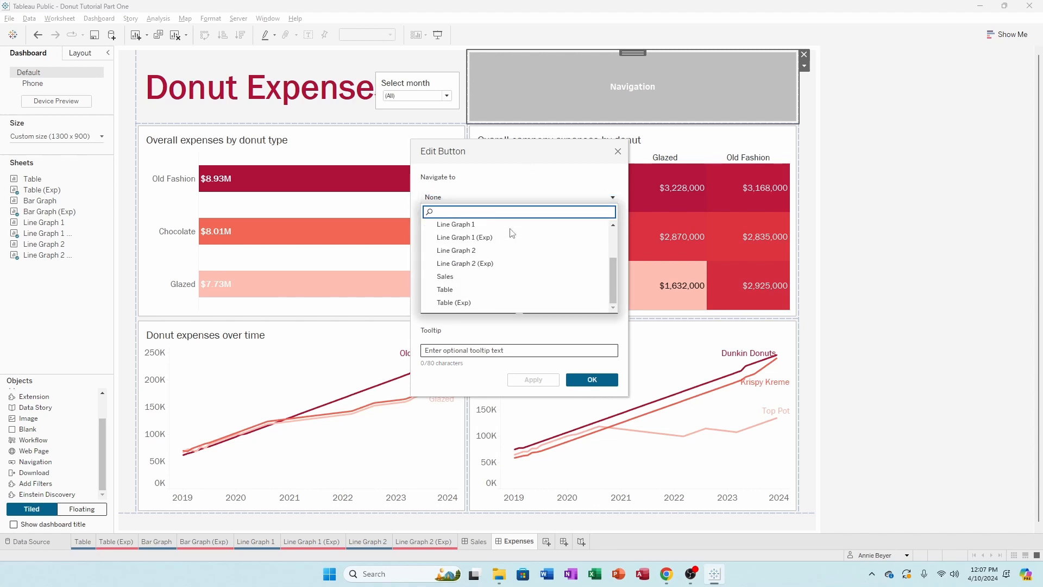
click(501, 281)
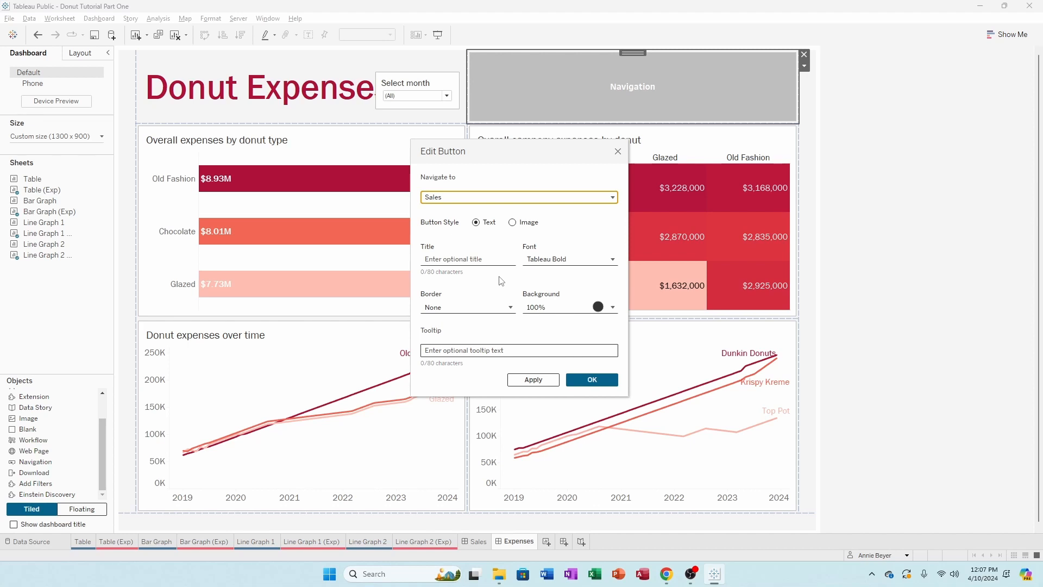
click(489, 262)
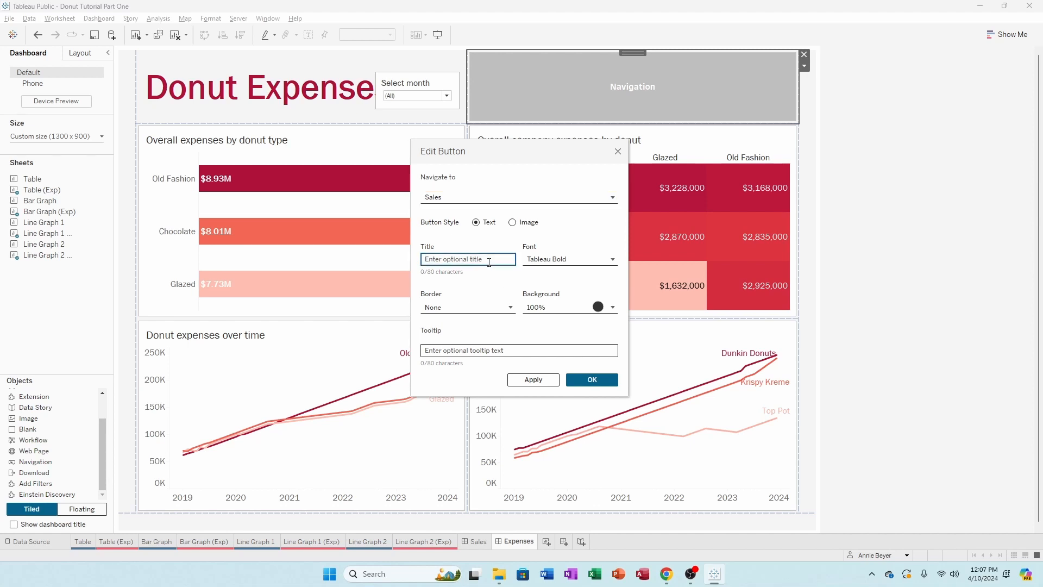
text(Sales Dashboard)
Give the button a dark blue background and the tooltip "Click on this button to navigate to the Sales dashboard"
click(556, 308)
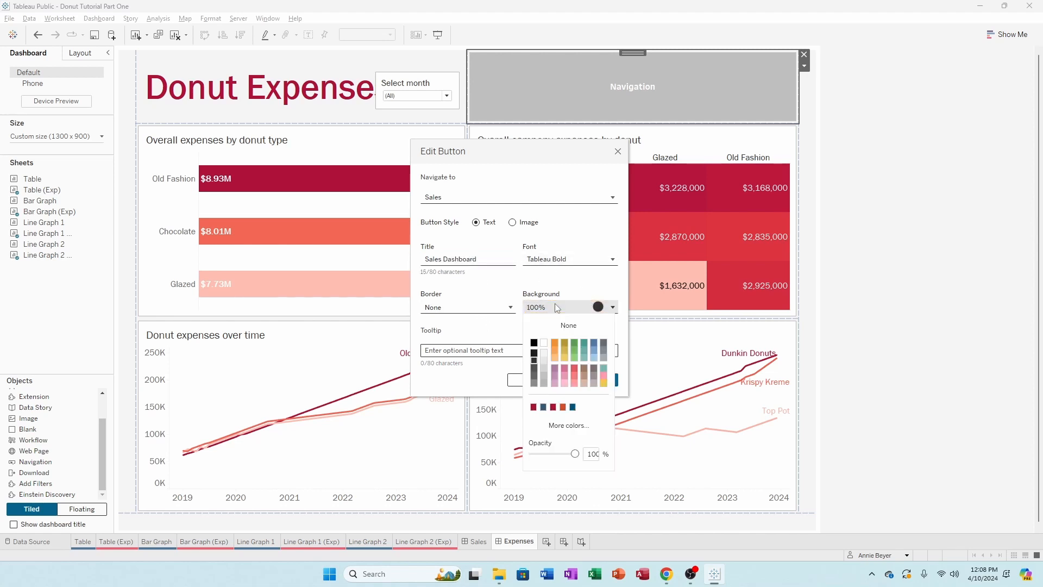
click(543, 406)
click(489, 378)
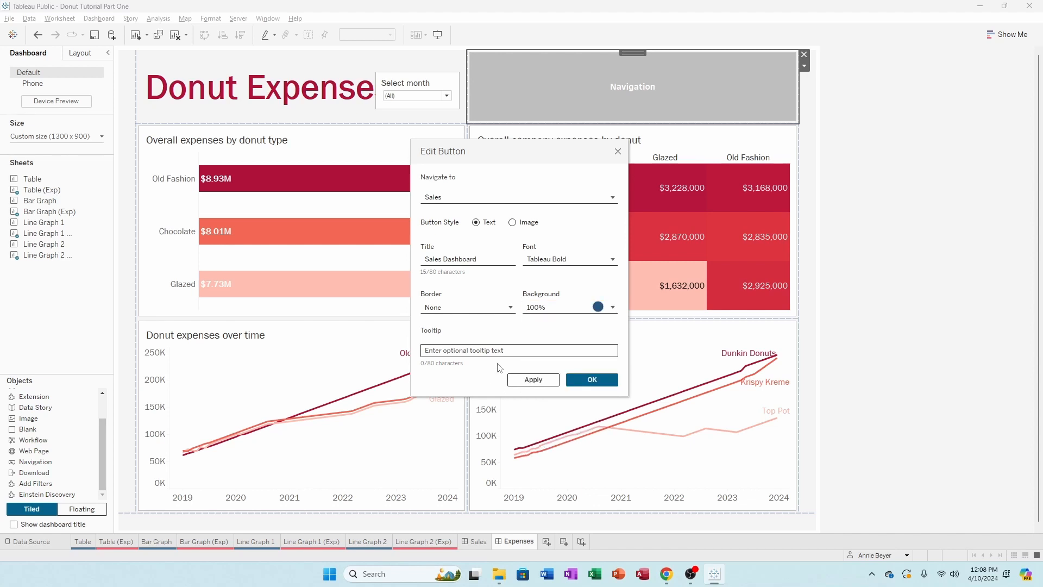
click(496, 350)
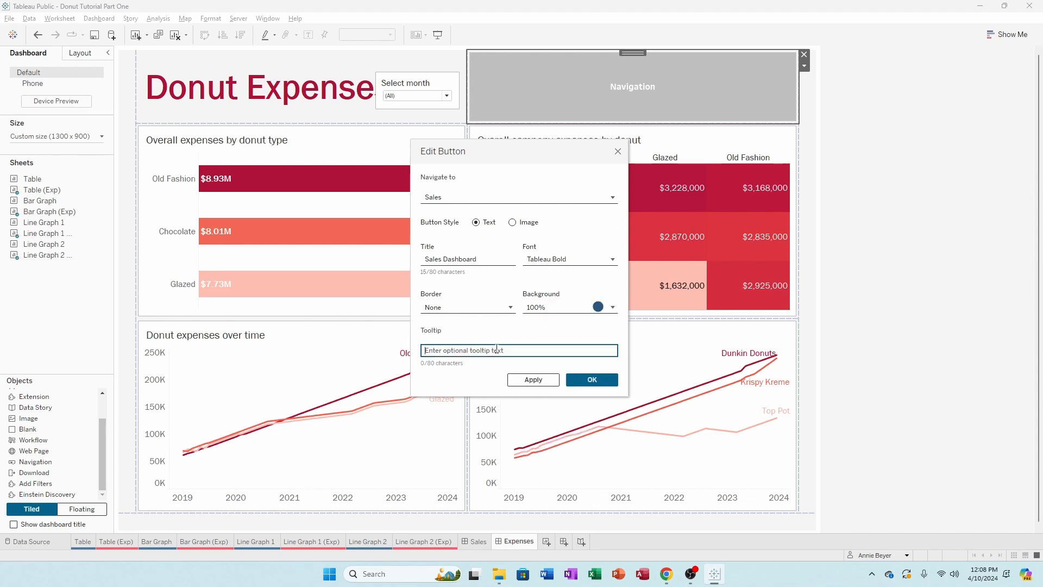
text(Click on this button to navigate to the Sales dashboard)
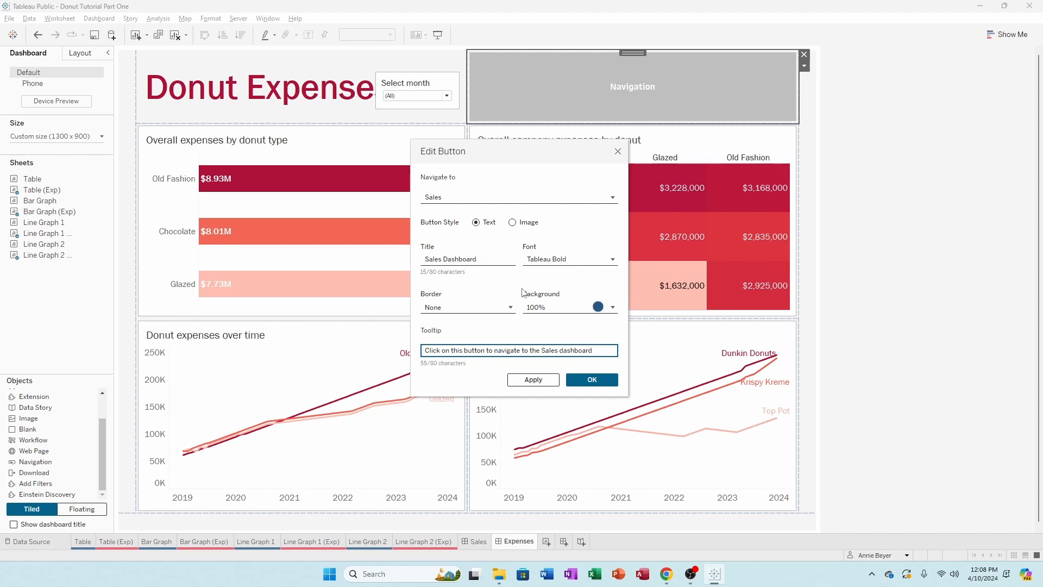
click(584, 382)
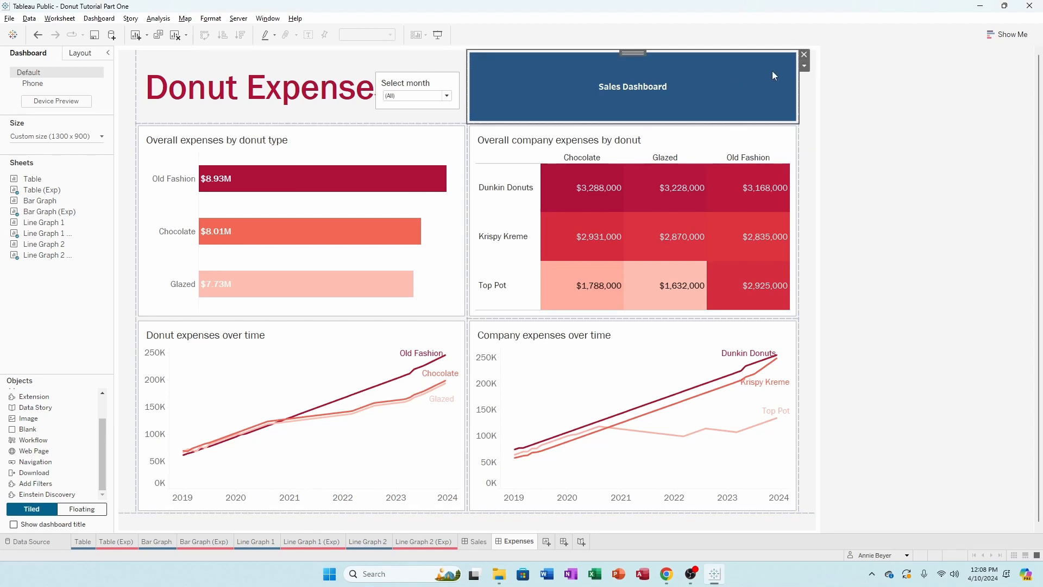
Make the Sales Dashboard button floating and place it at the far end of the Donut Expenses header, above the company expenses table
click(804, 66)
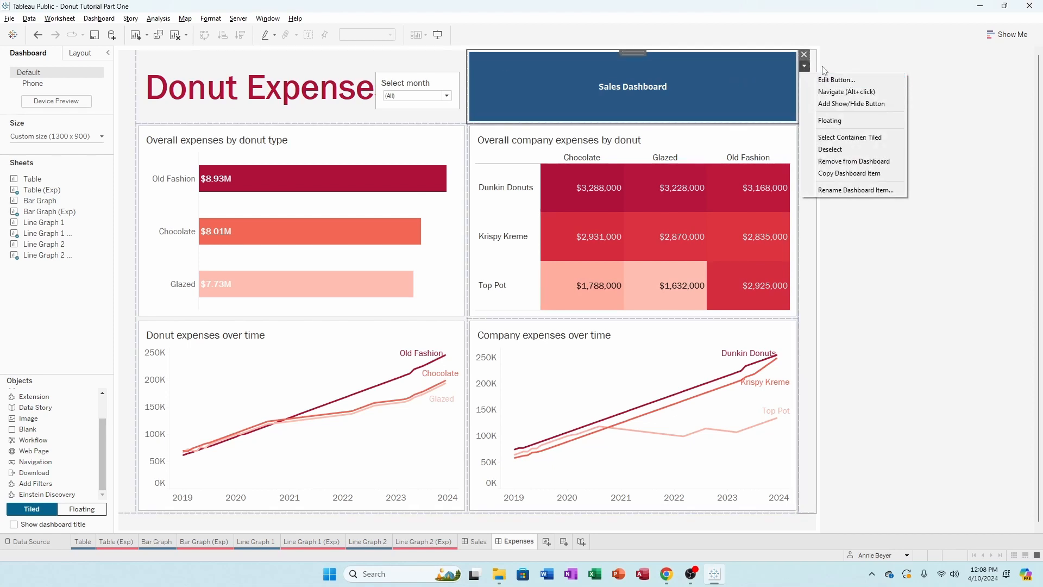
click(831, 120)
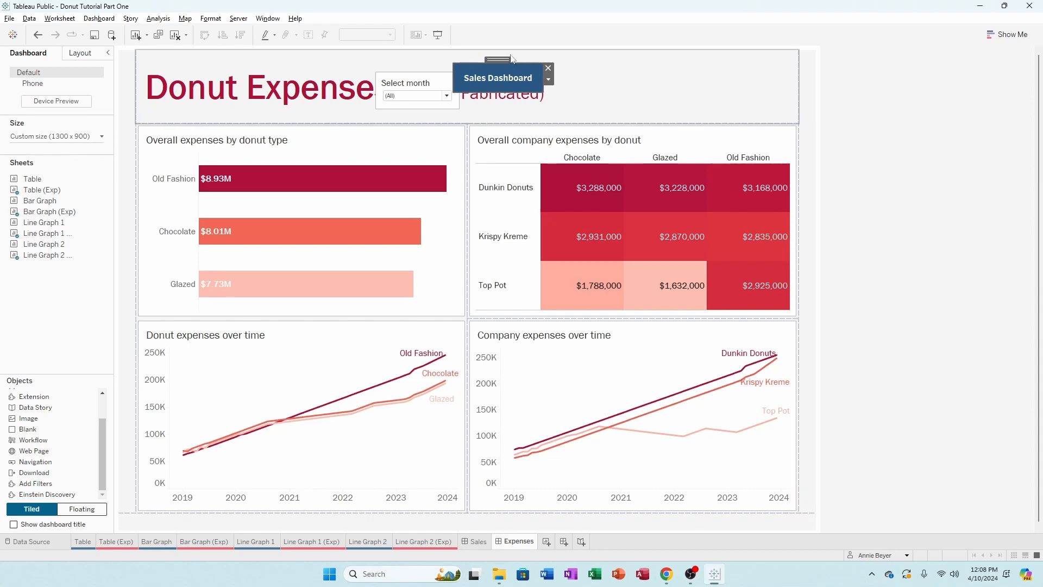
drag(504, 62, 752, 69)
Move the floating Select month filter clear of the Donut Expenses title, next to the Sales Dashboard button
click(417, 75)
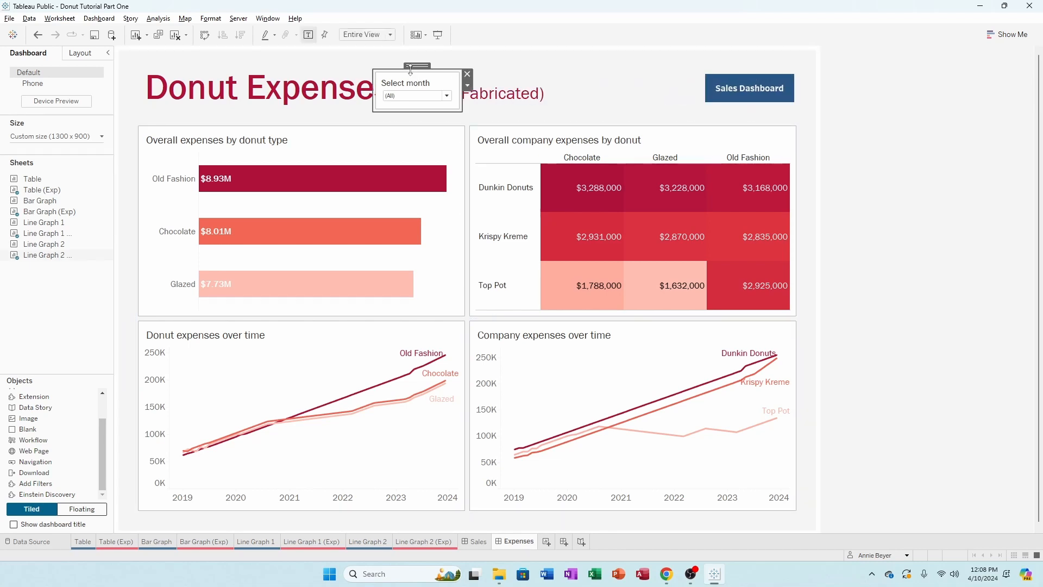
drag(415, 64, 649, 68)
click(856, 90)
Resize the Sales Dashboard button to about the same height as the Select month filter and line up their upper edges
click(723, 99)
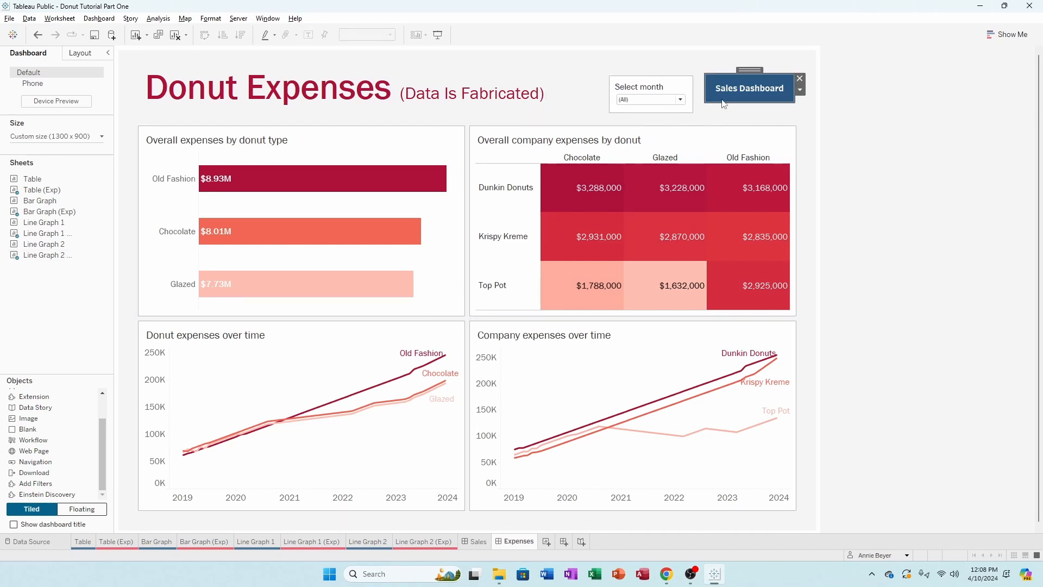
drag(731, 102, 733, 112)
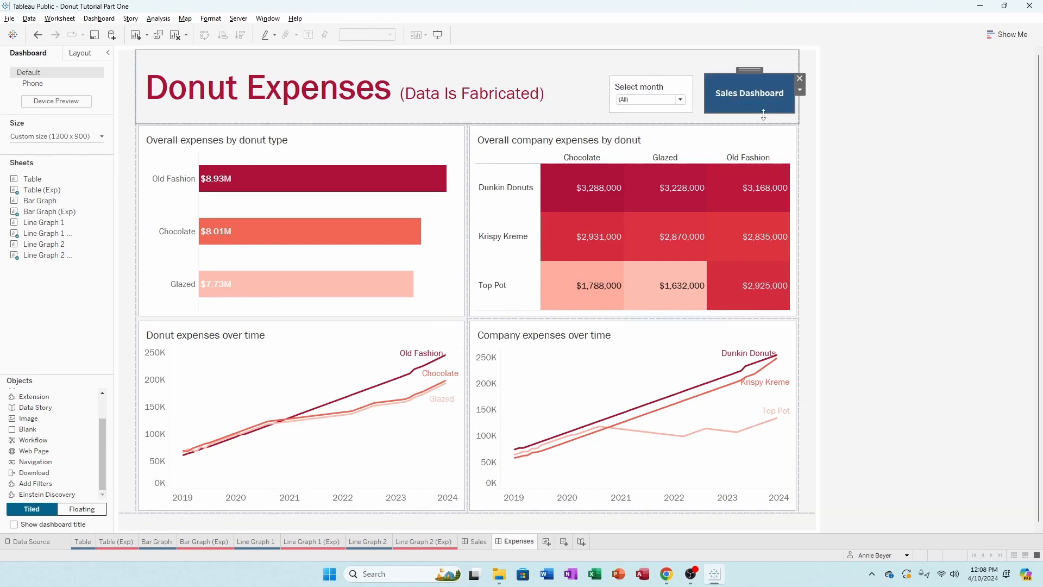
click(948, 139)
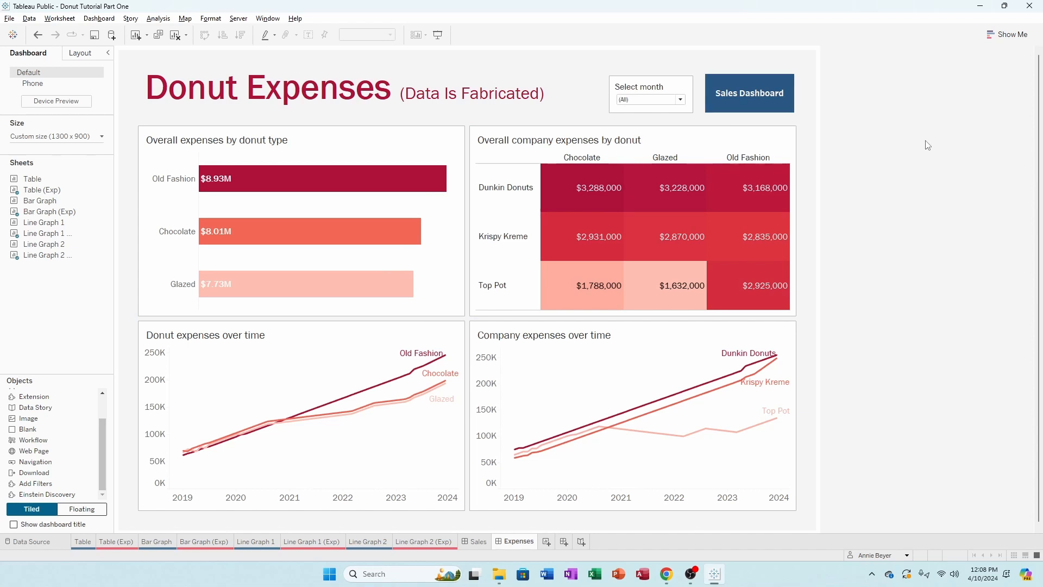
click(720, 76)
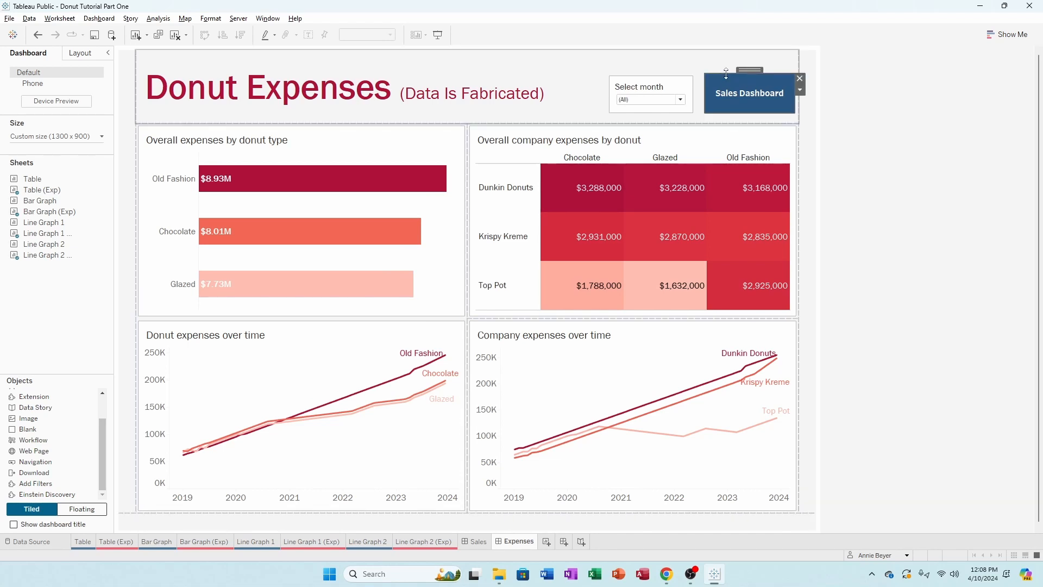
drag(726, 74, 723, 75)
click(868, 98)
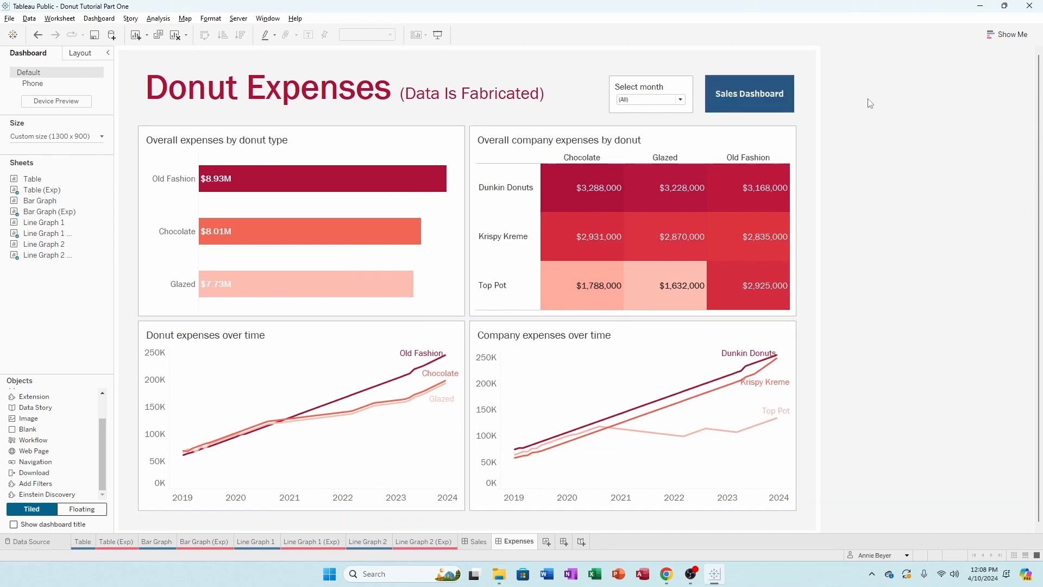
click(761, 106)
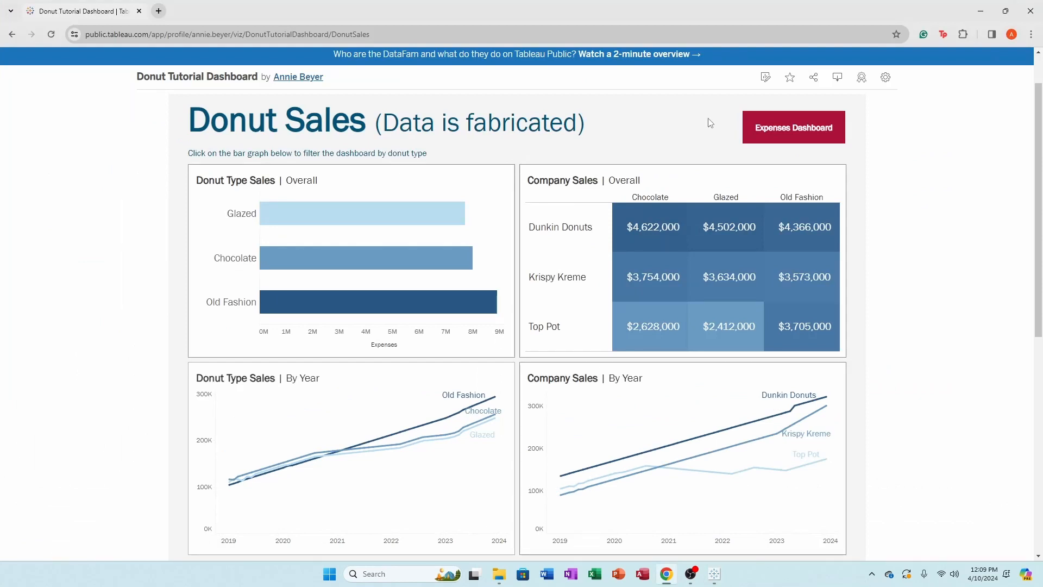
Test the navigation buttons between Donut Sales and Donut Expenses on the published dashboard in Chrome, and return to Tableau's Expenses dashboard
click(776, 139)
click(775, 141)
click(775, 140)
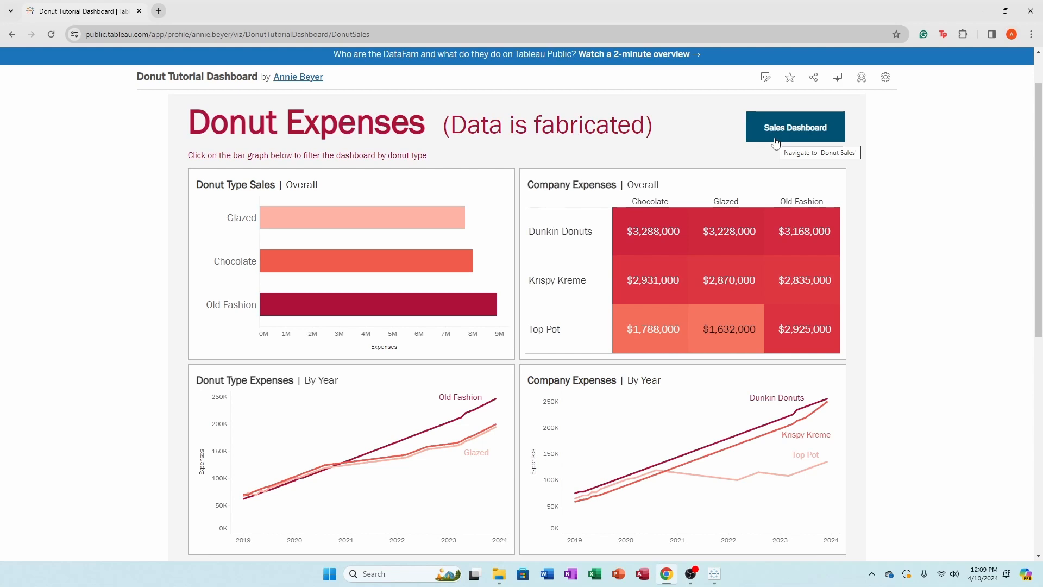
click(777, 140)
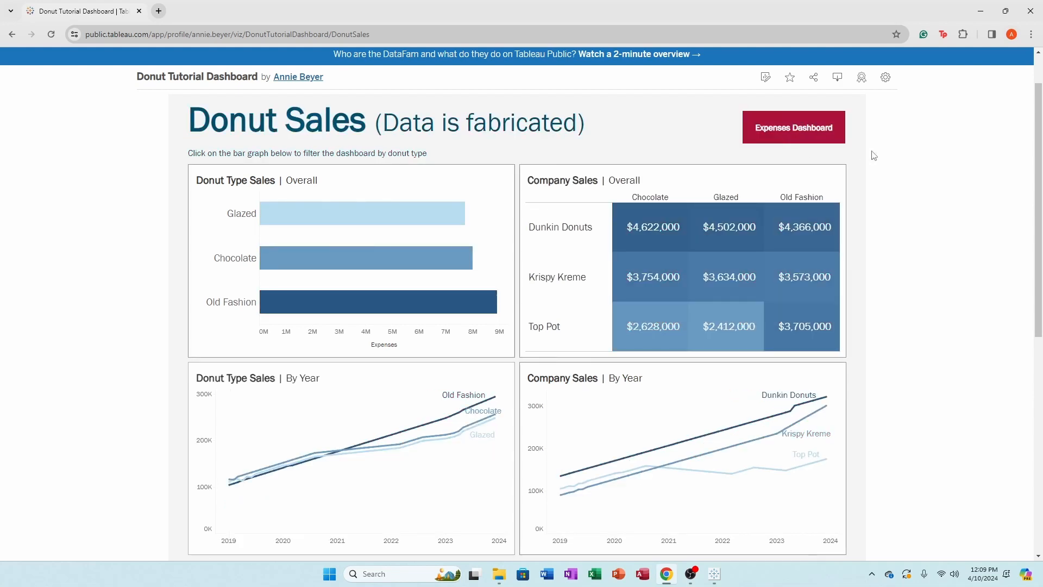
key(alt+Tab)
click(512, 541)
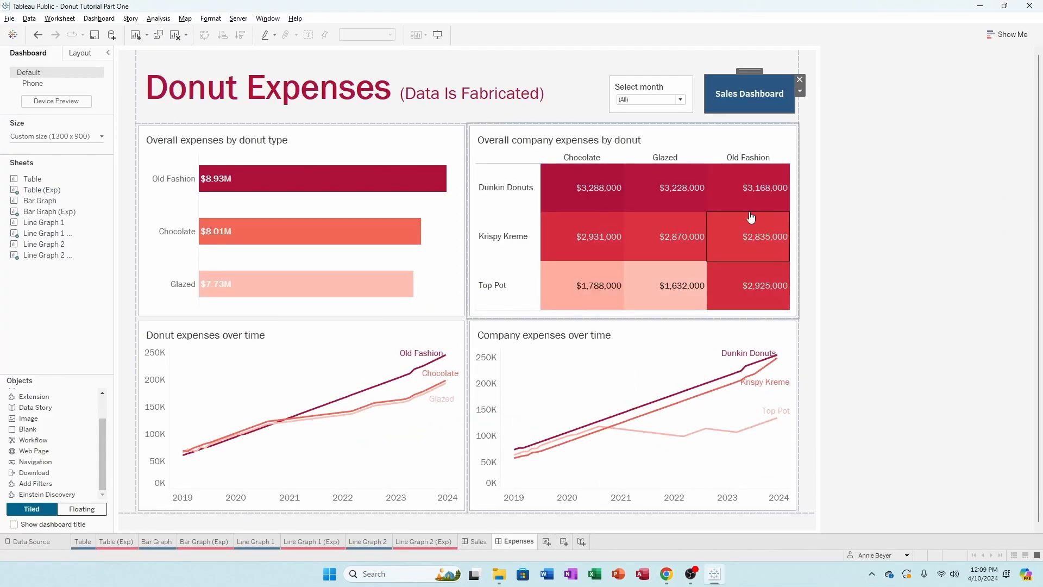
click(829, 179)
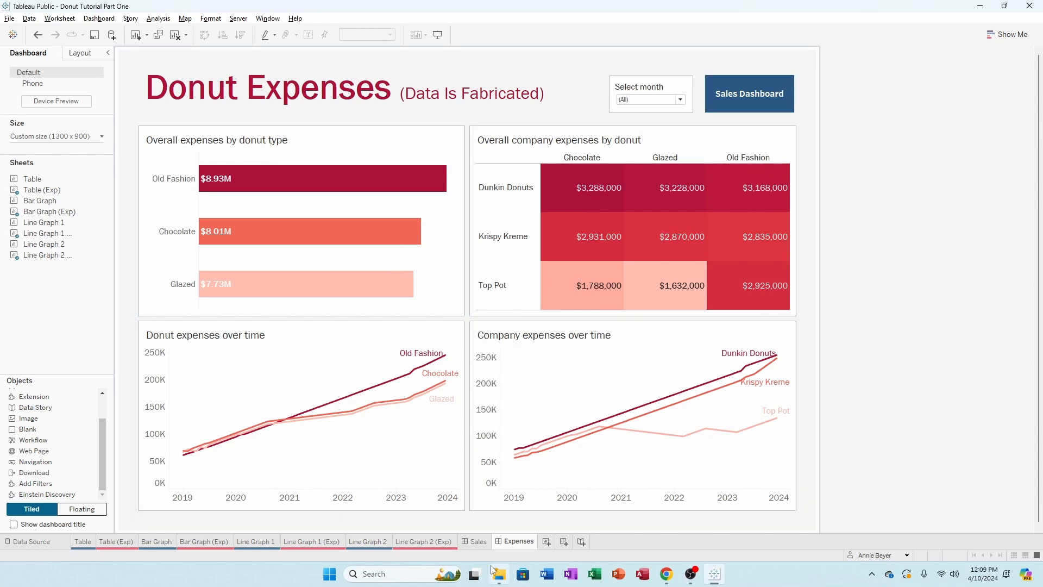
Add a tiled Navigation object to the Sales dashboard's header beside the title and open its button settings
click(480, 542)
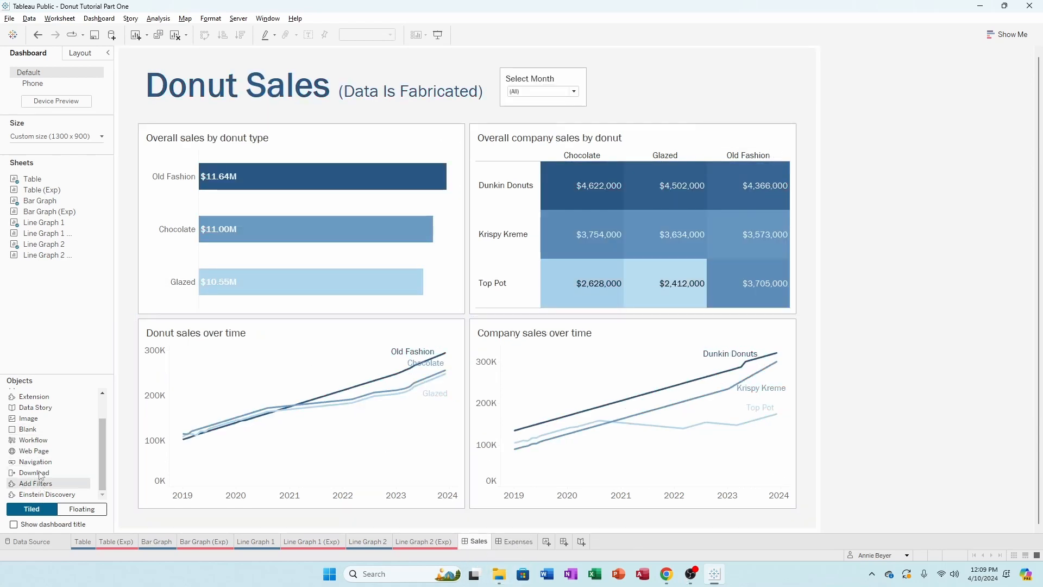
drag(37, 461, 774, 78)
double_click(774, 78)
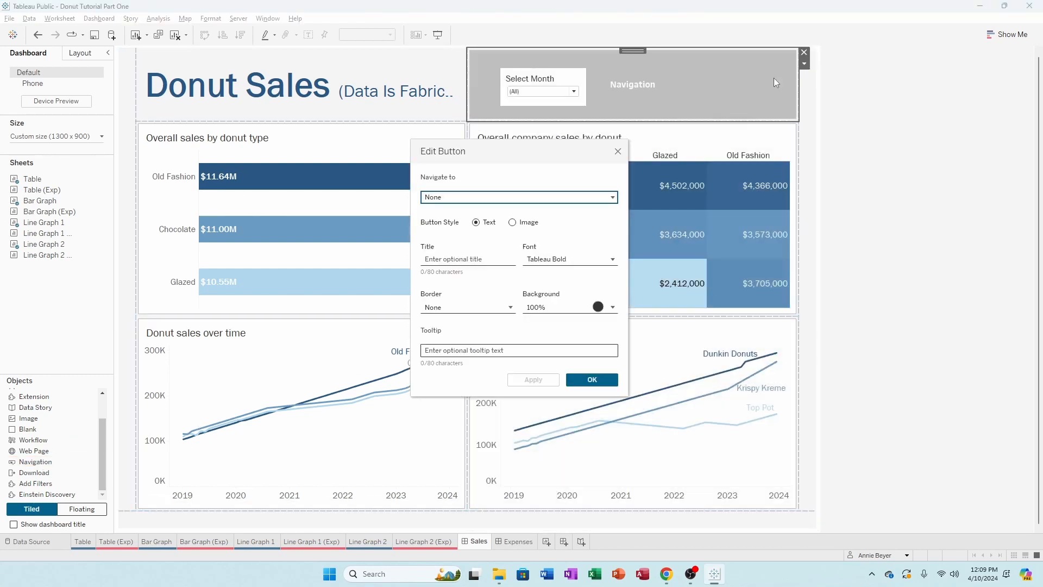
Set the navigation button to go to the Expenses dashboard and title it "Expenses Dashboard"
click(533, 203)
scroll(478, 275, down, 2)
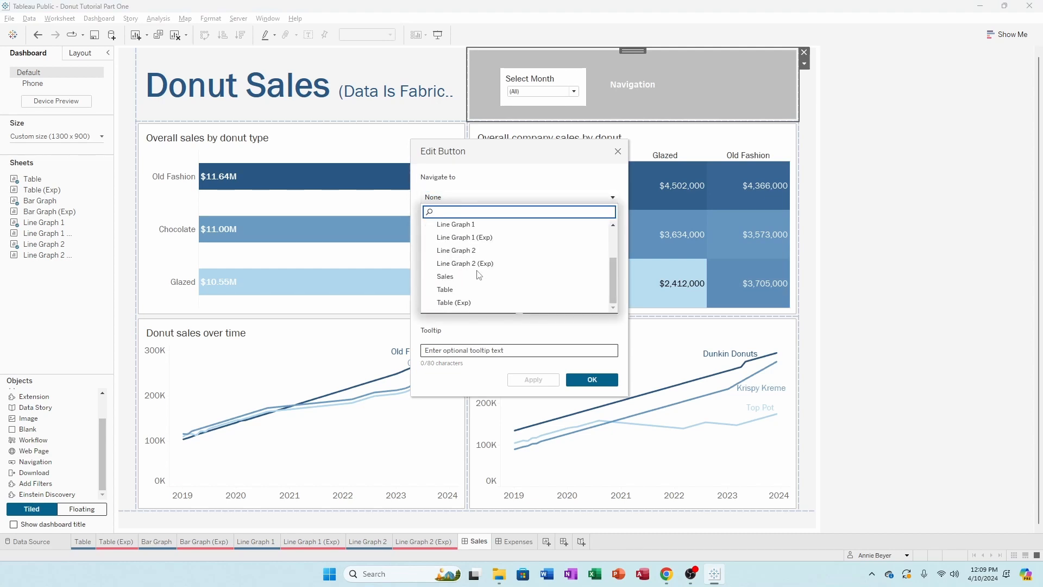
scroll(480, 272, up, 1)
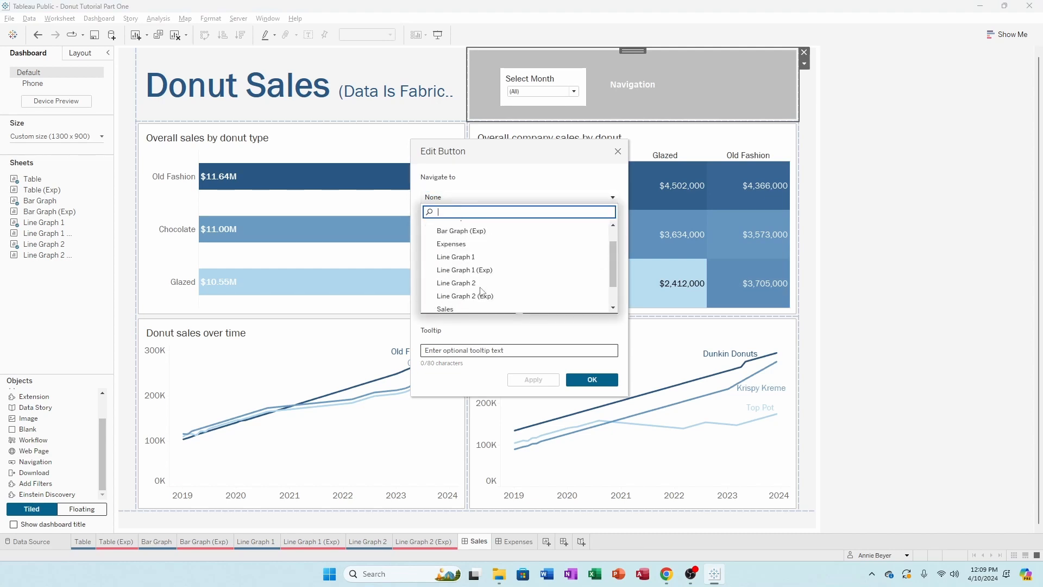
click(483, 244)
click(469, 261)
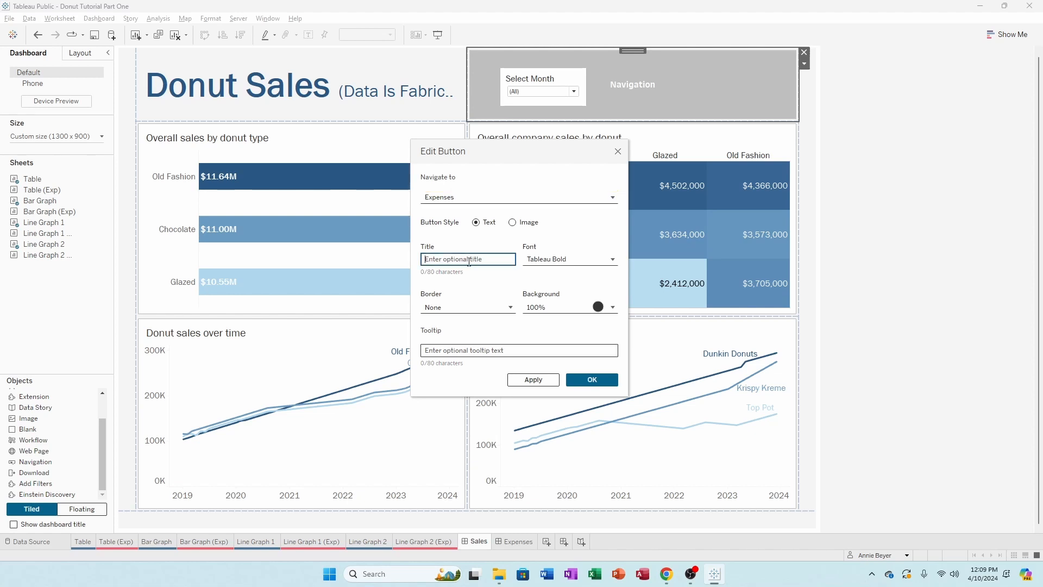
text(Expenses Dashboard)
Give the button the tooltip "Click here to navigate to the Expenses Dashboard" and a dark red background
click(457, 353)
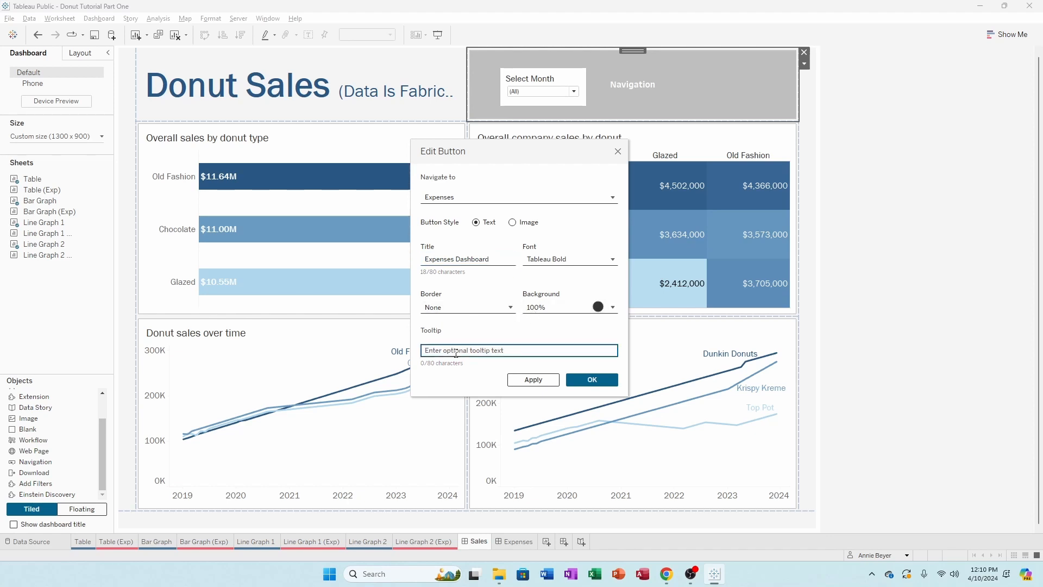
text(Click here to navigate to the Expenses Dashboard)
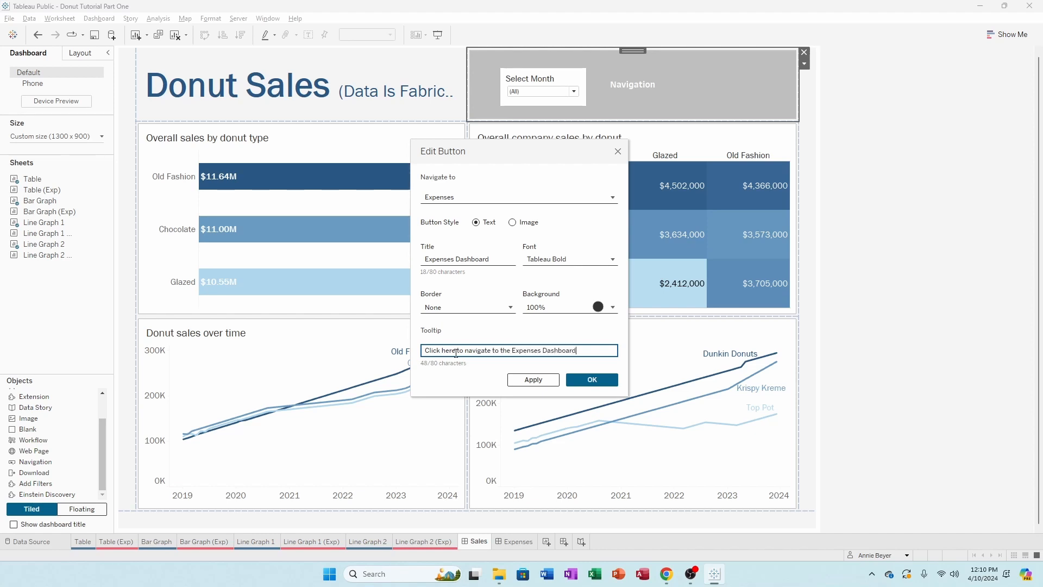
click(548, 309)
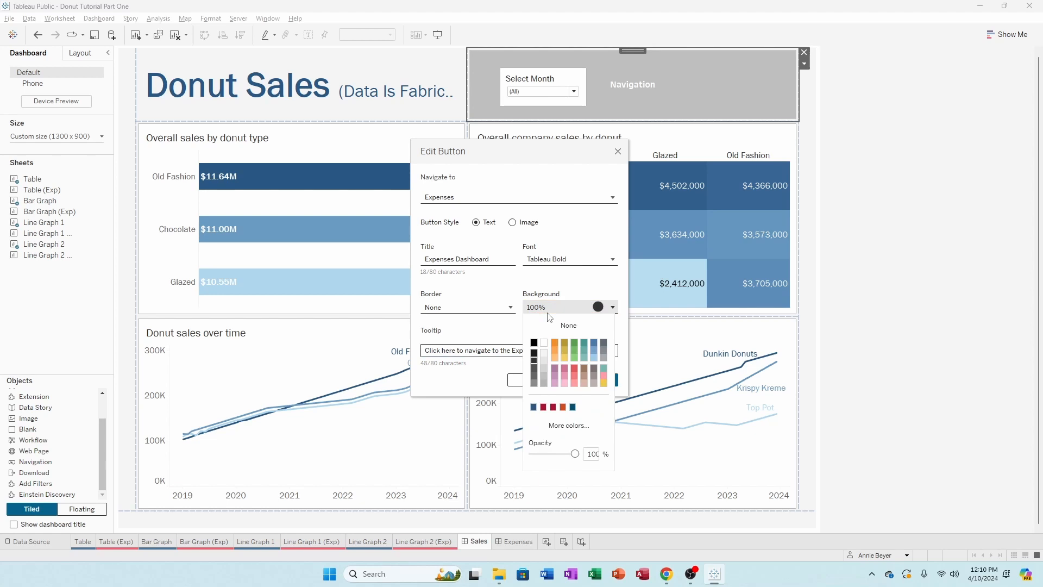
click(544, 407)
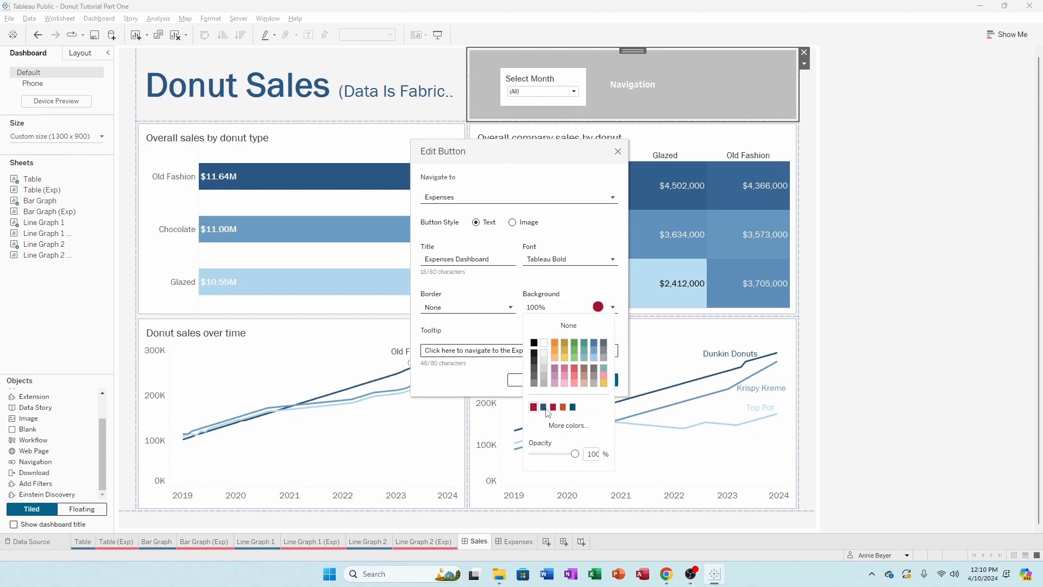
click(492, 383)
click(579, 380)
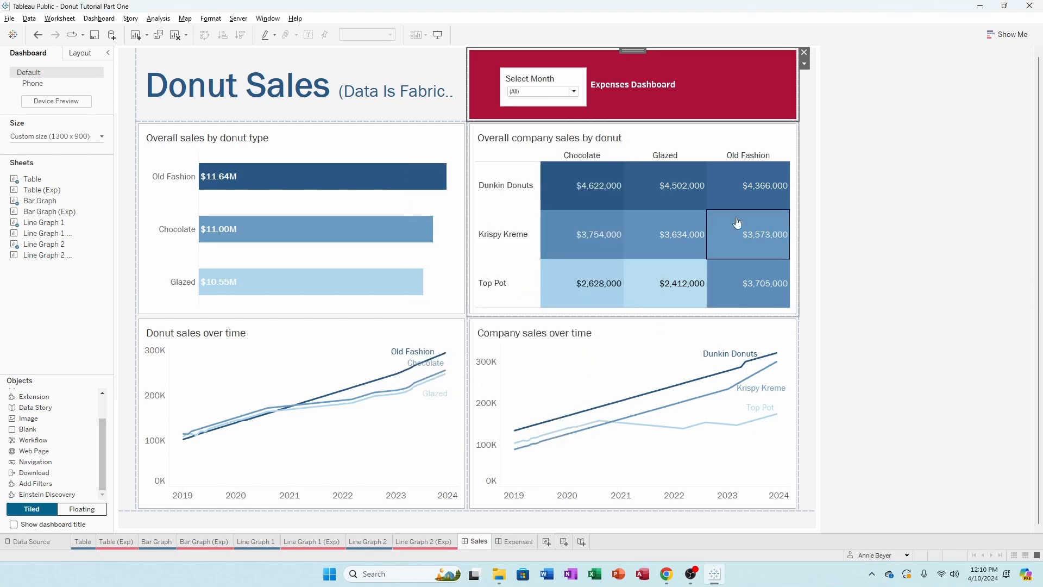
Make the Expenses Dashboard button floating, place it at the far end of the Donut Sales header, and enlarge it to fit its full title
click(804, 64)
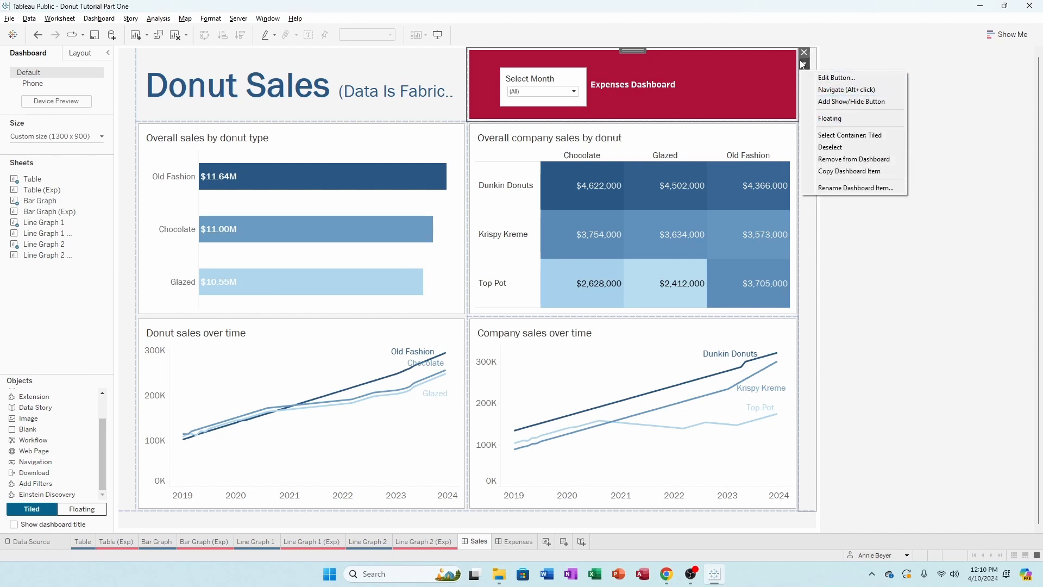
click(829, 118)
drag(498, 58, 750, 71)
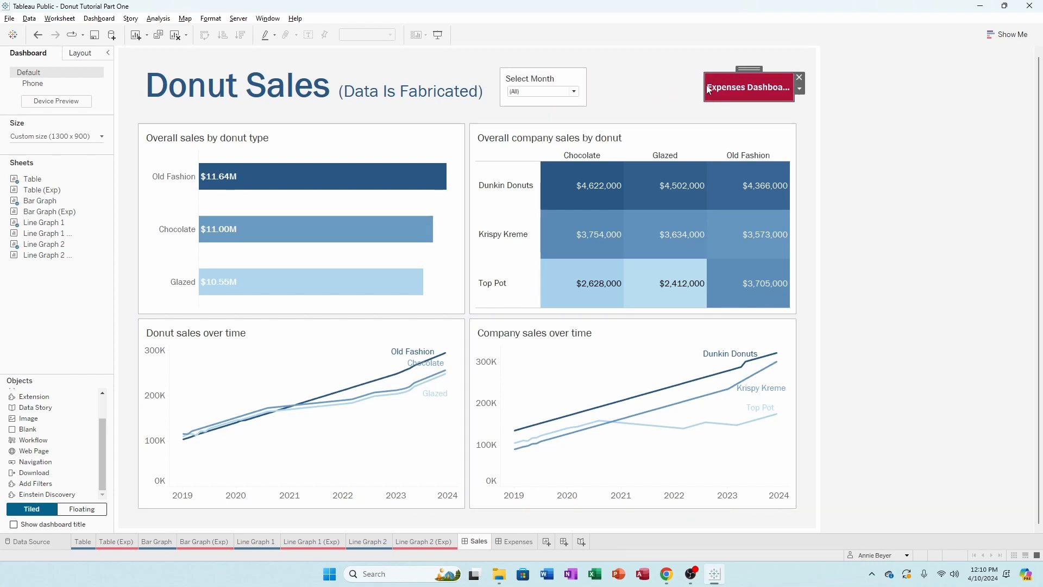
drag(705, 101, 696, 107)
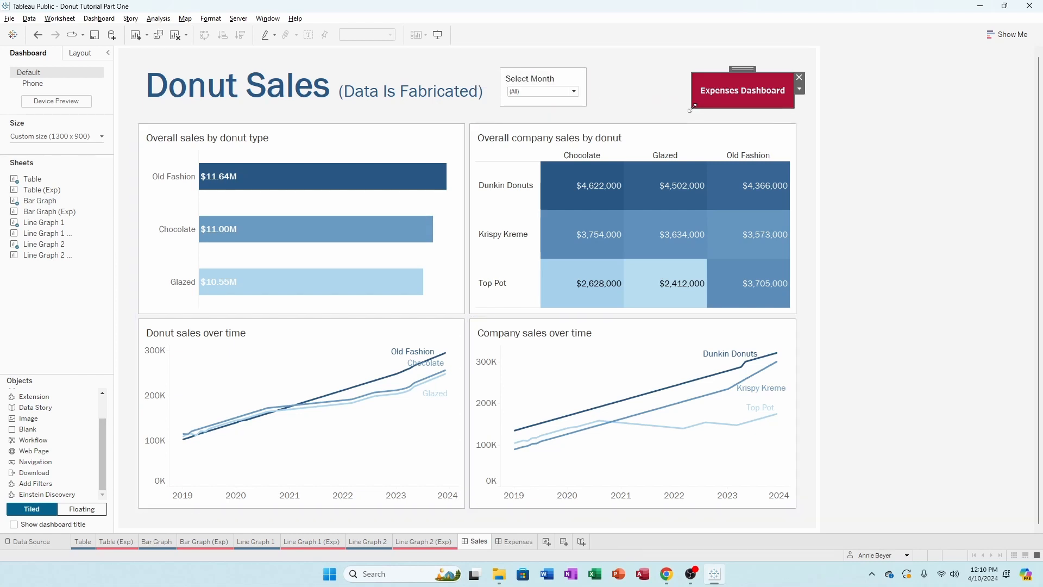
Move the Select Month filter beside the Expenses Dashboard button and adjust the button's position and height to match the filter
click(525, 69)
drag(530, 65, 632, 64)
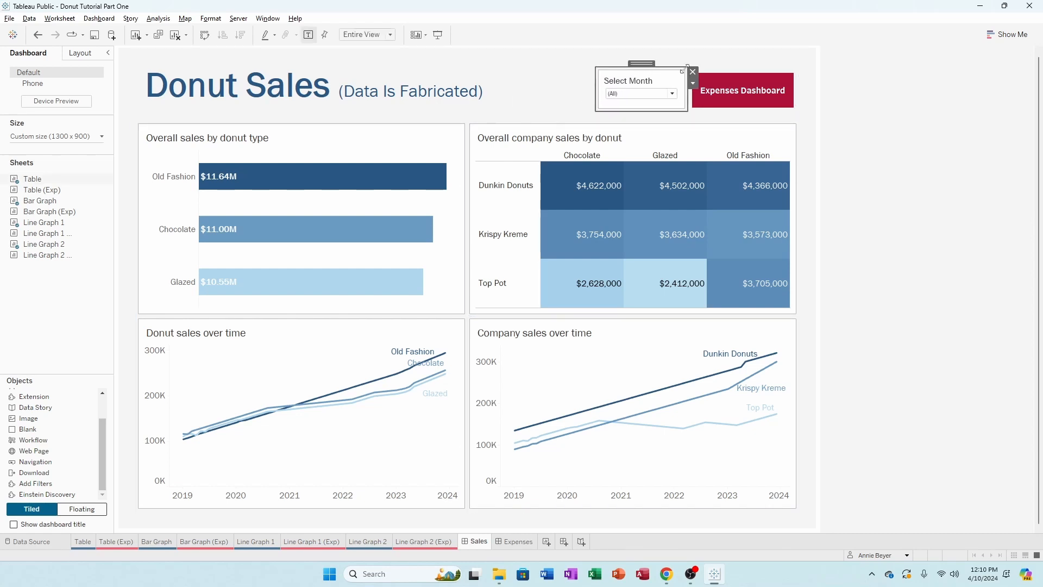
click(719, 72)
click(727, 74)
drag(738, 70, 740, 66)
drag(726, 101, 725, 107)
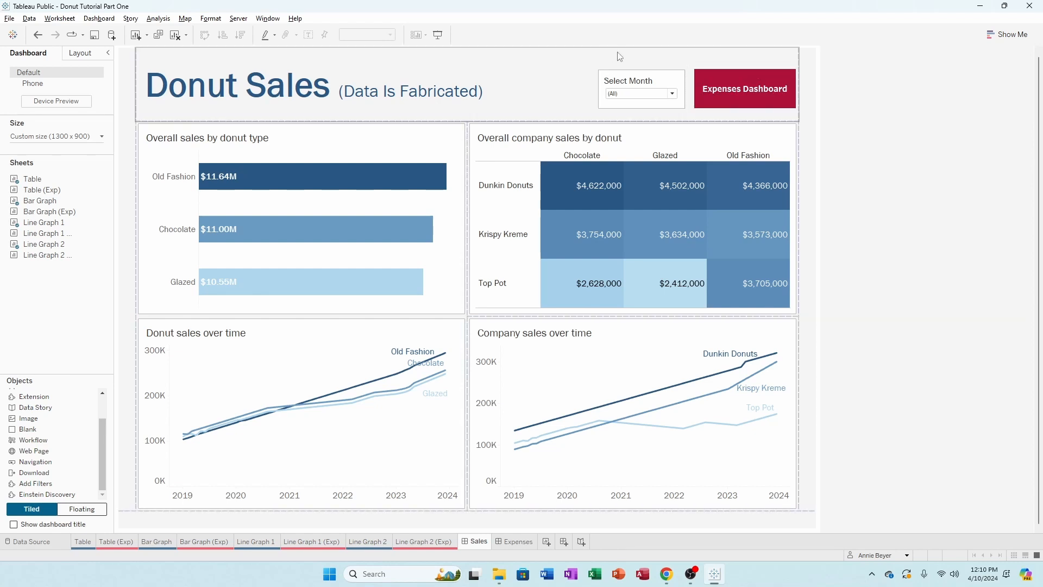
Test navigating to the Expenses dashboard and back with the buttons, and view the Select Month options
alt+click(706, 76)
alt+click(706, 77)
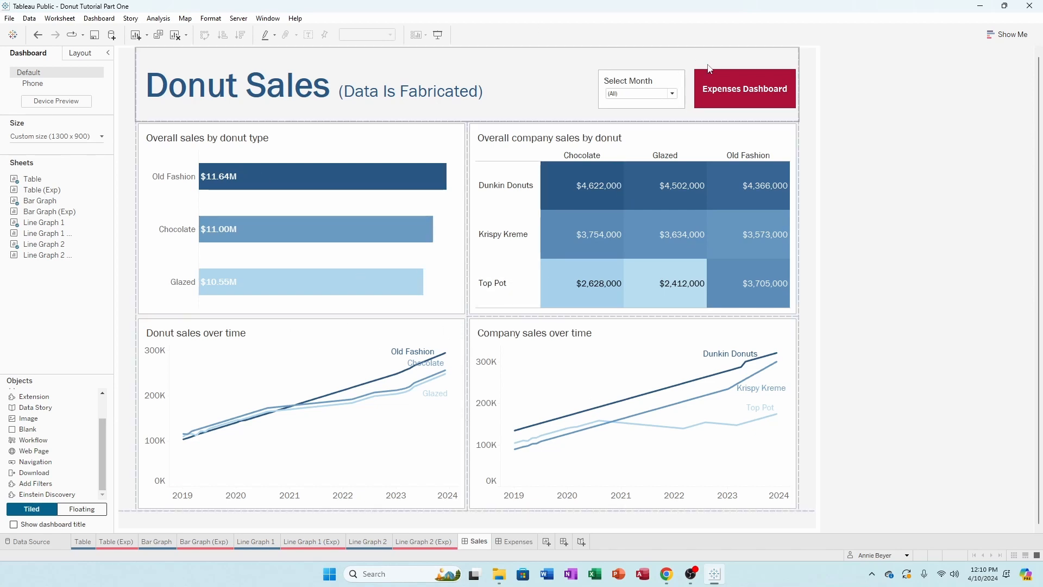
click(628, 95)
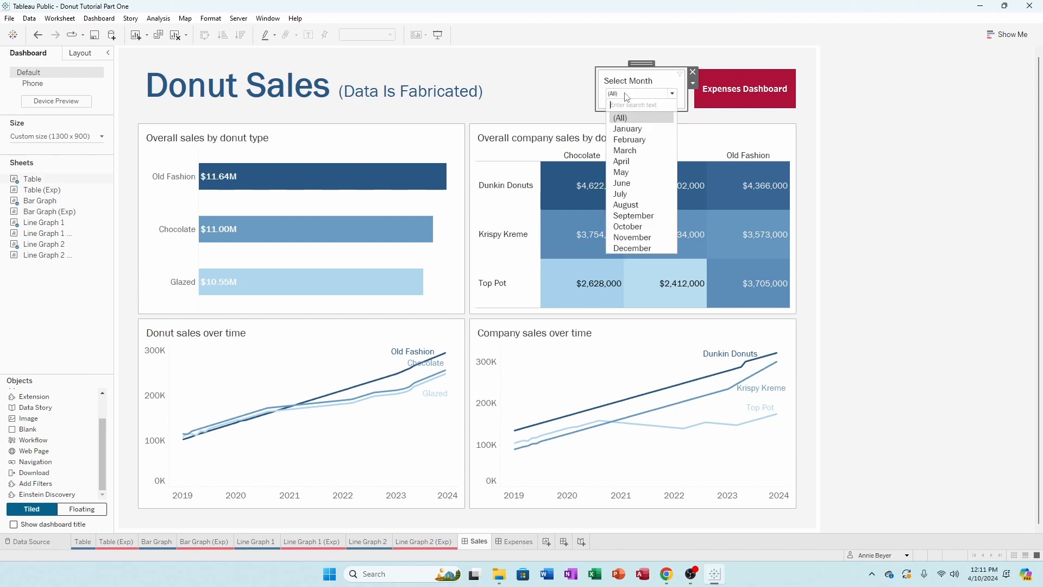
click(674, 96)
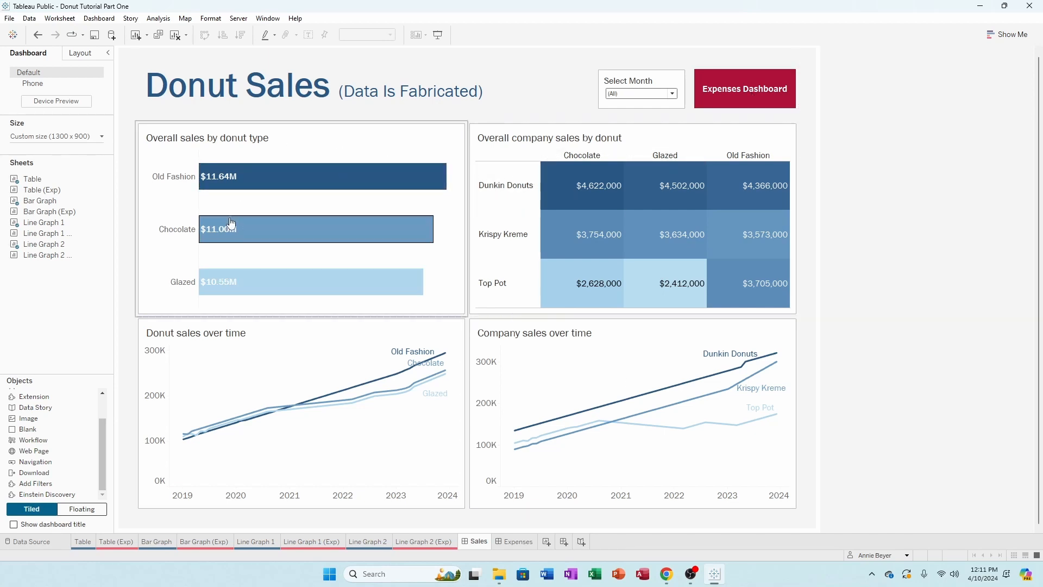
Test the donut type bar graph as a filter with Old Fashion, Chocolate and Glazed, and clear the selection
click(253, 179)
click(253, 179)
click(256, 232)
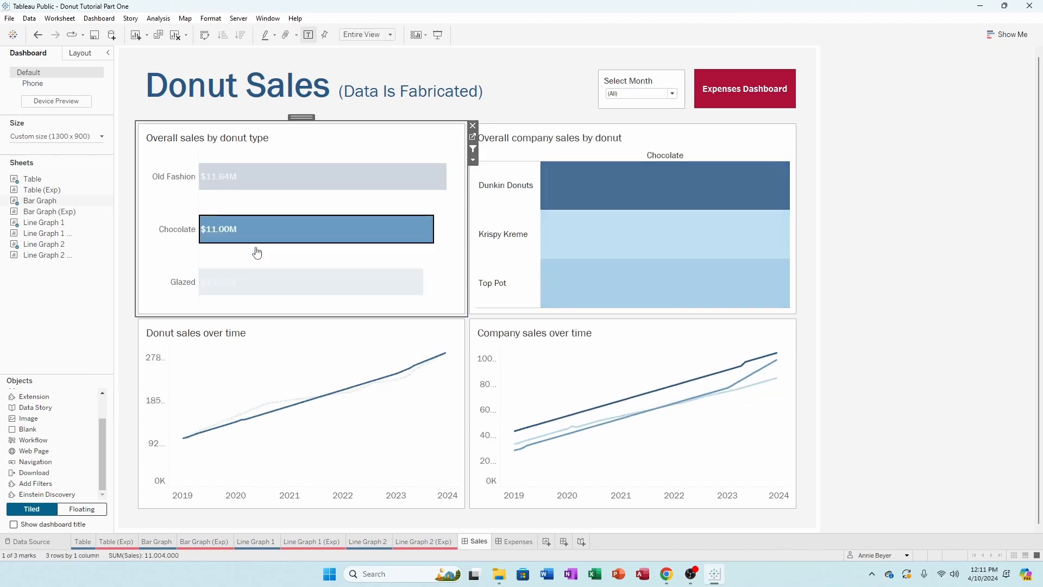
click(272, 283)
click(283, 238)
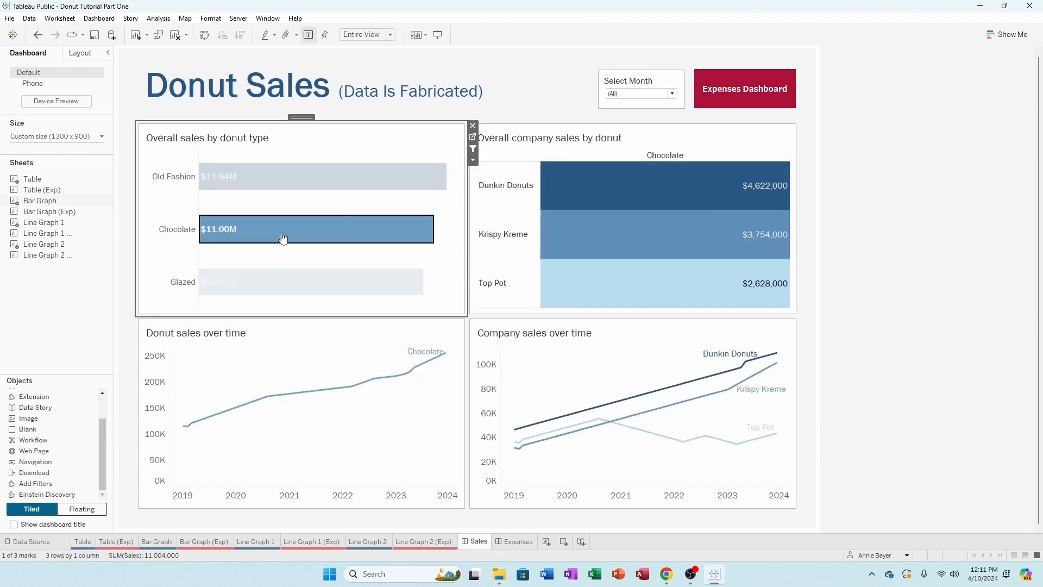
click(283, 238)
Add the line "Click on the bar graph below to filter the entire dashboard by donut type" under the Donut Sales title text
double_click(482, 96)
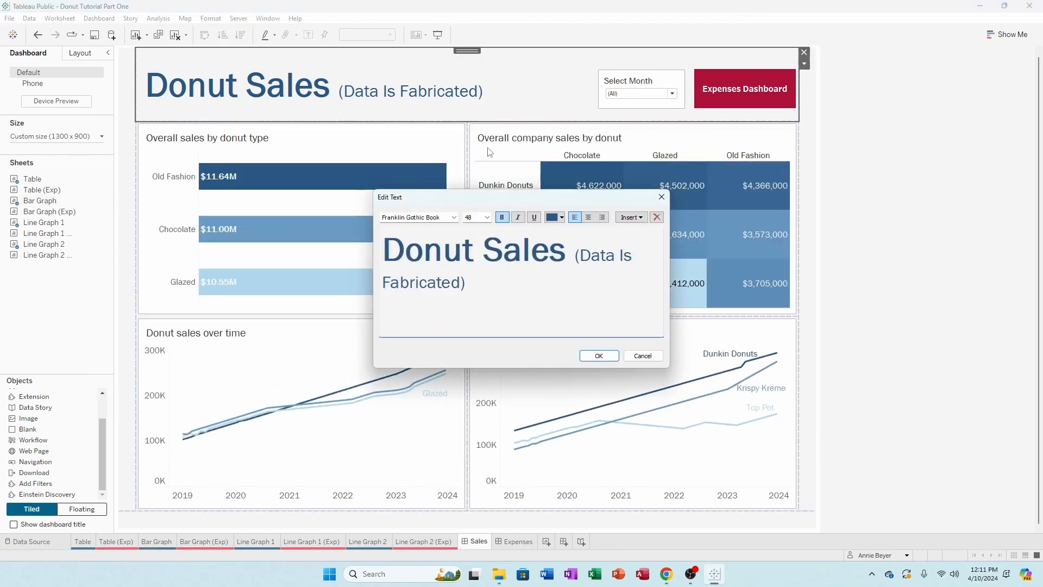
click(465, 289)
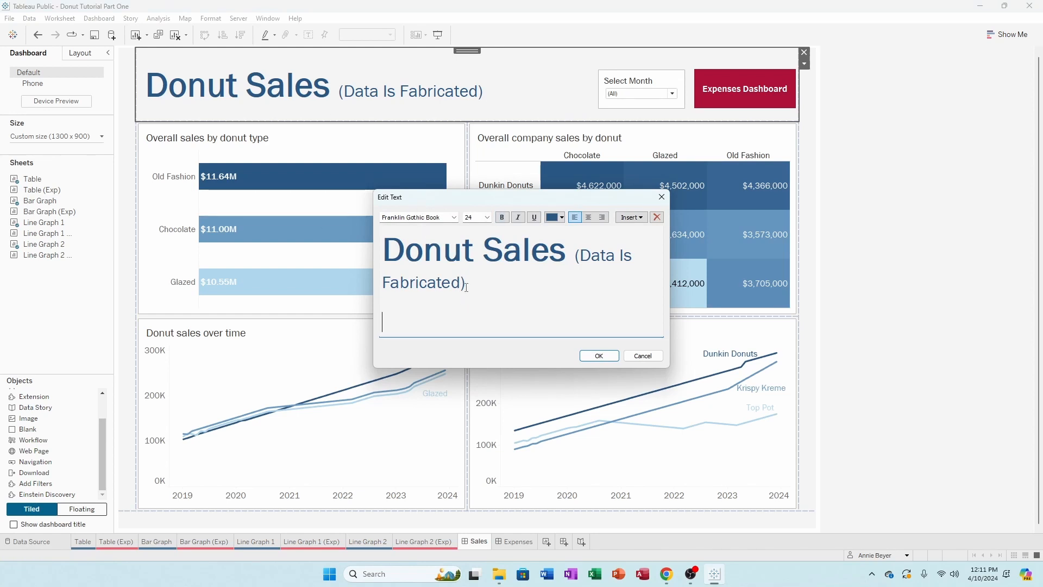
text(Click on the bar grap)
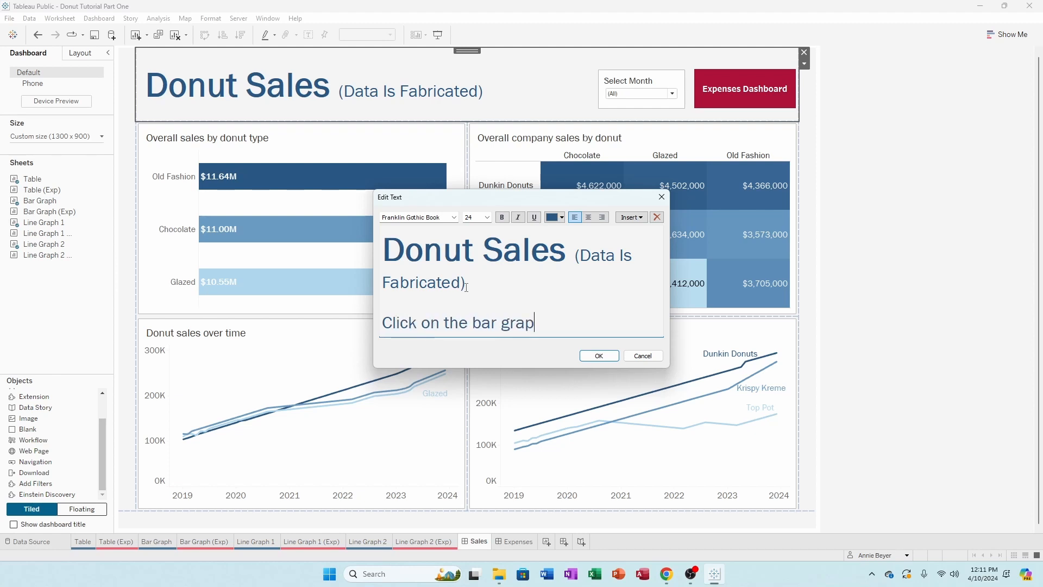
text(h below to filte)
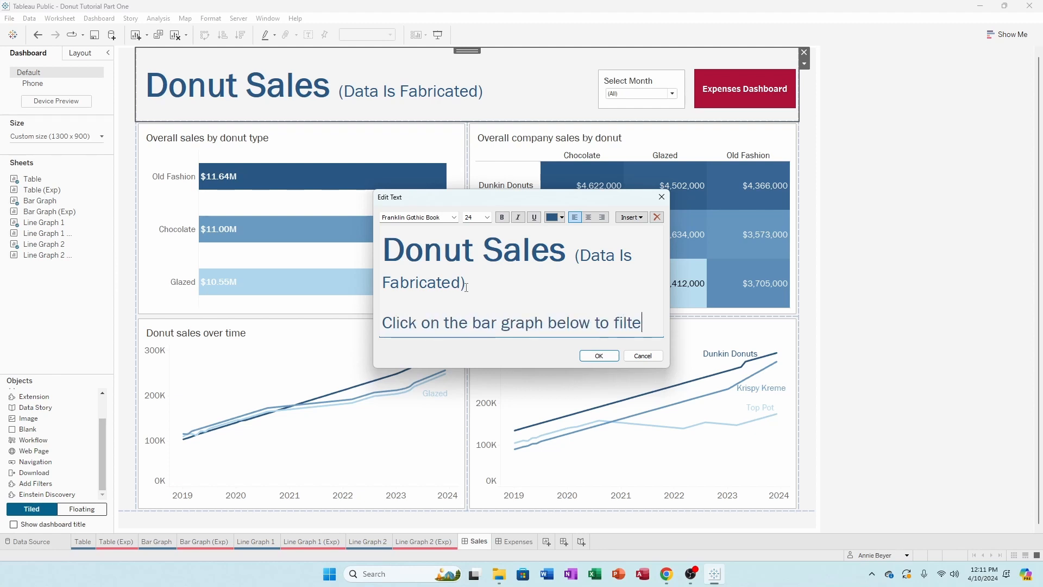
text(r the entire dash)
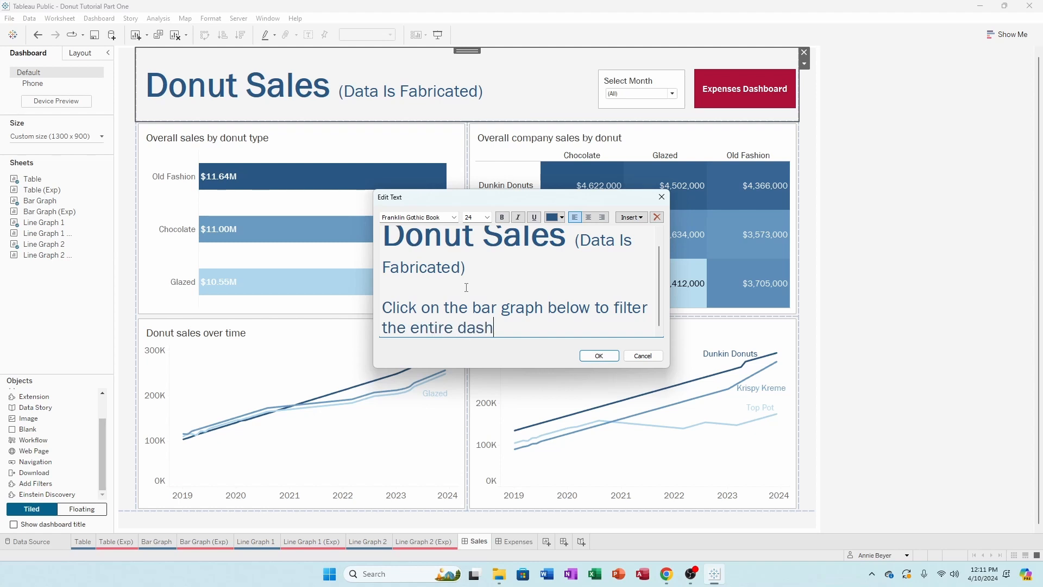
text(board by donut type)
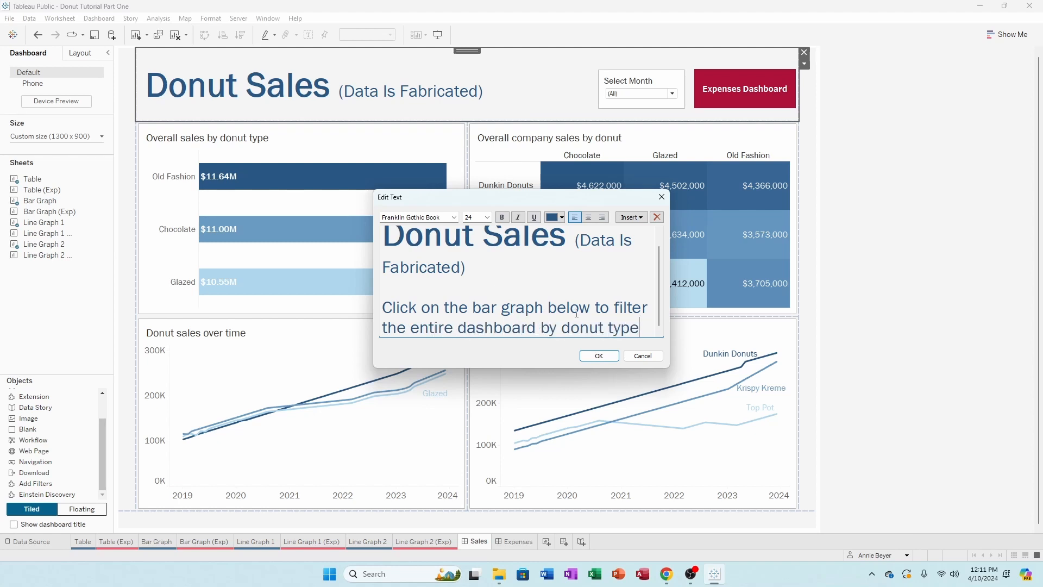
Set the new filter instruction line's font size to 12 and apply the Donut Sales title text changes
drag(640, 328, 375, 309)
click(487, 217)
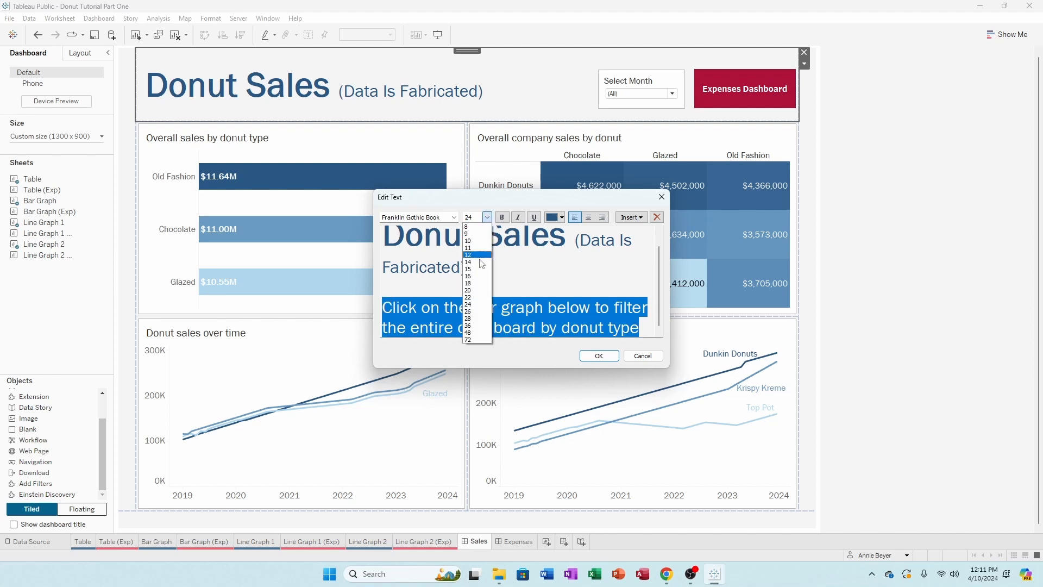
click(476, 253)
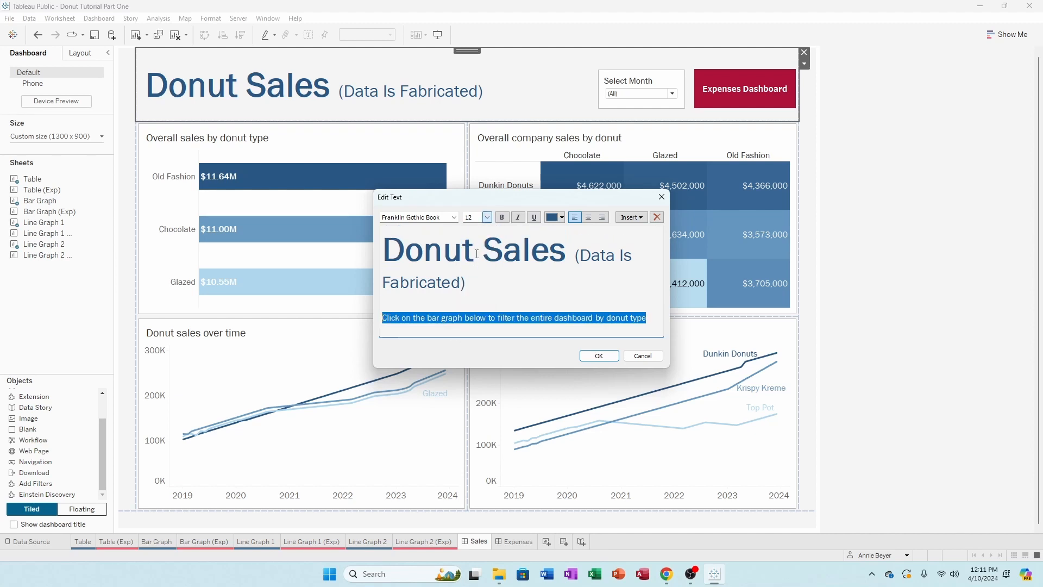
click(598, 355)
click(924, 152)
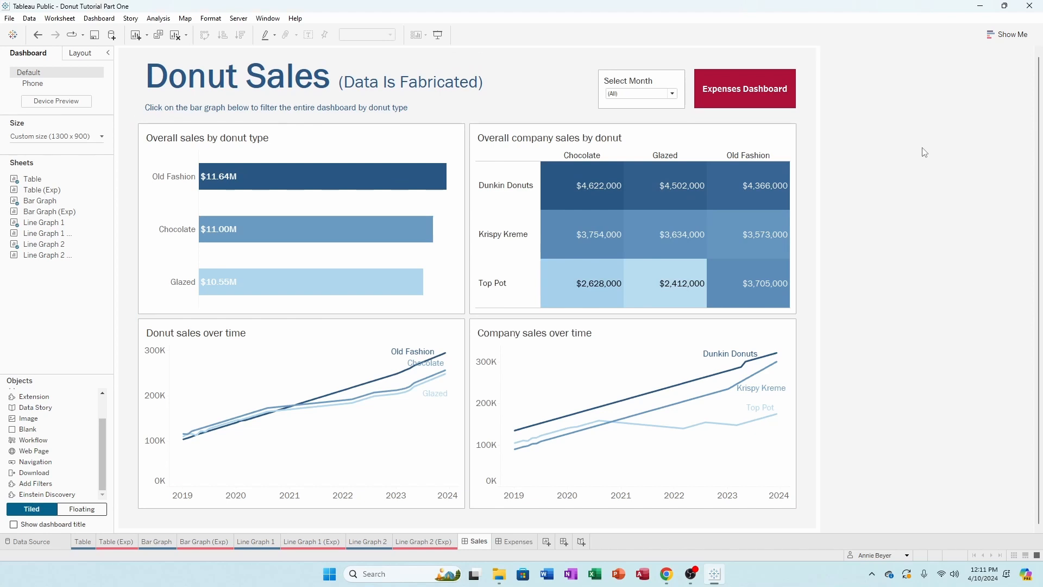
On the Expenses dashboard, add "Click on the bar graph below to filter the entire dashboard by donut type" under the title text
click(759, 102)
alt+click(758, 102)
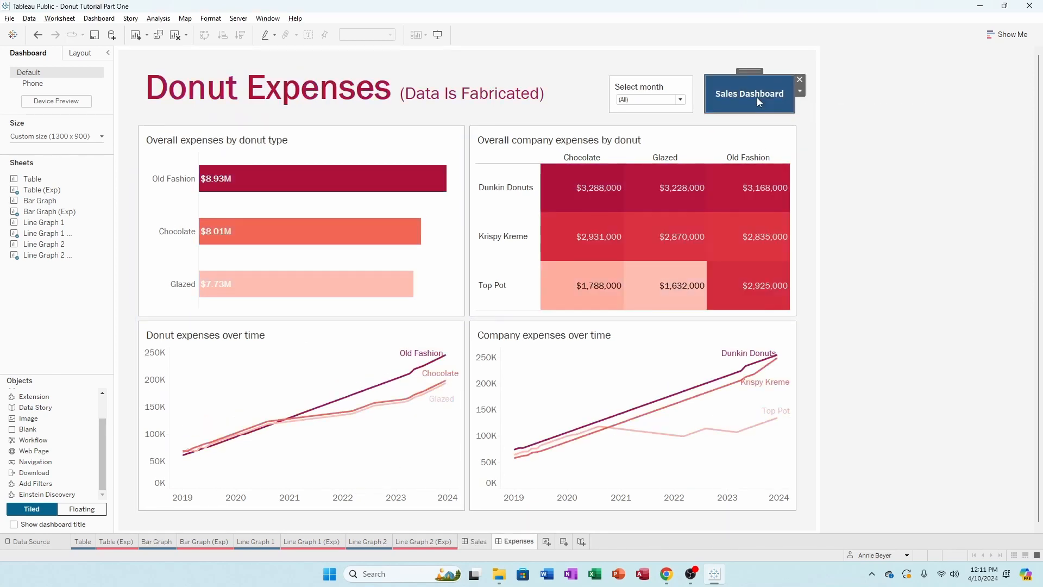
double_click(509, 118)
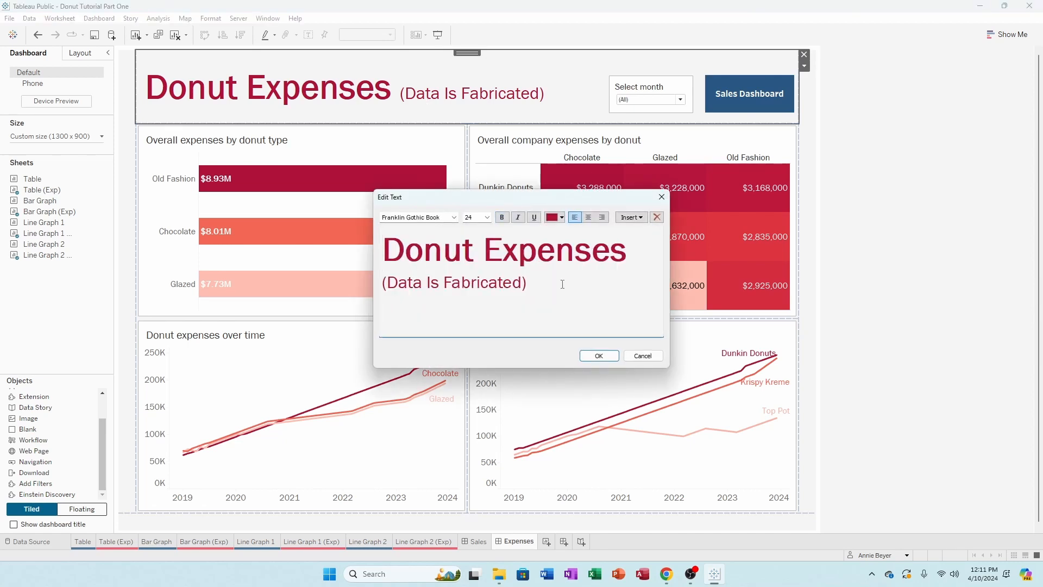
key(Return)
text(Click)
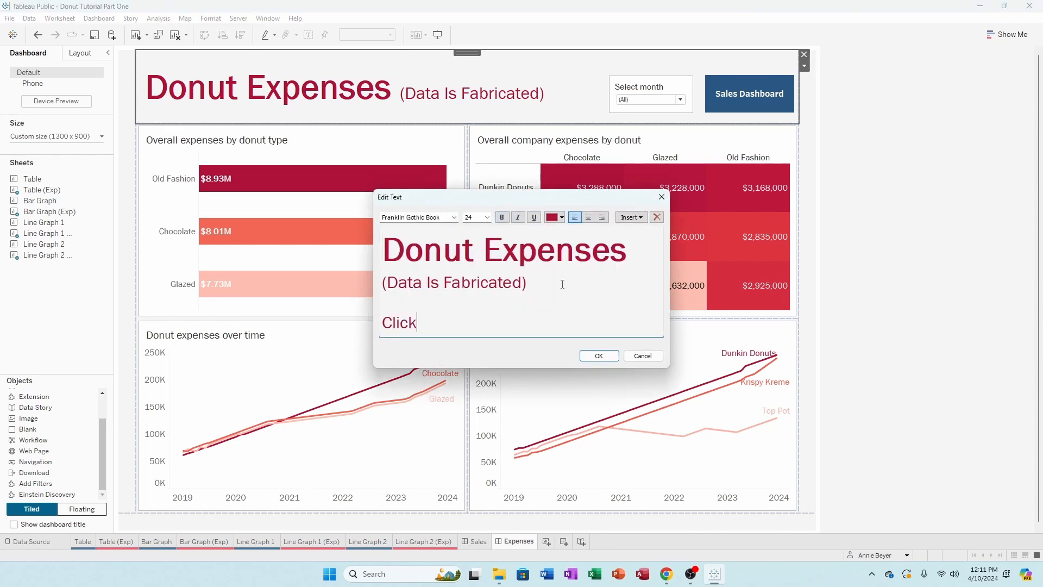
text( on the bar gra)
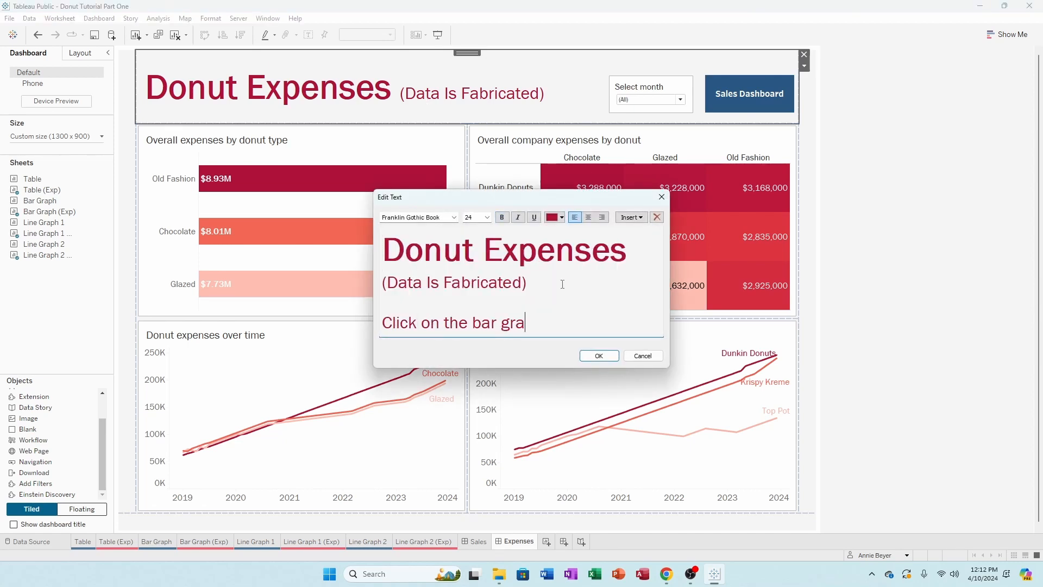
text(ph below to f)
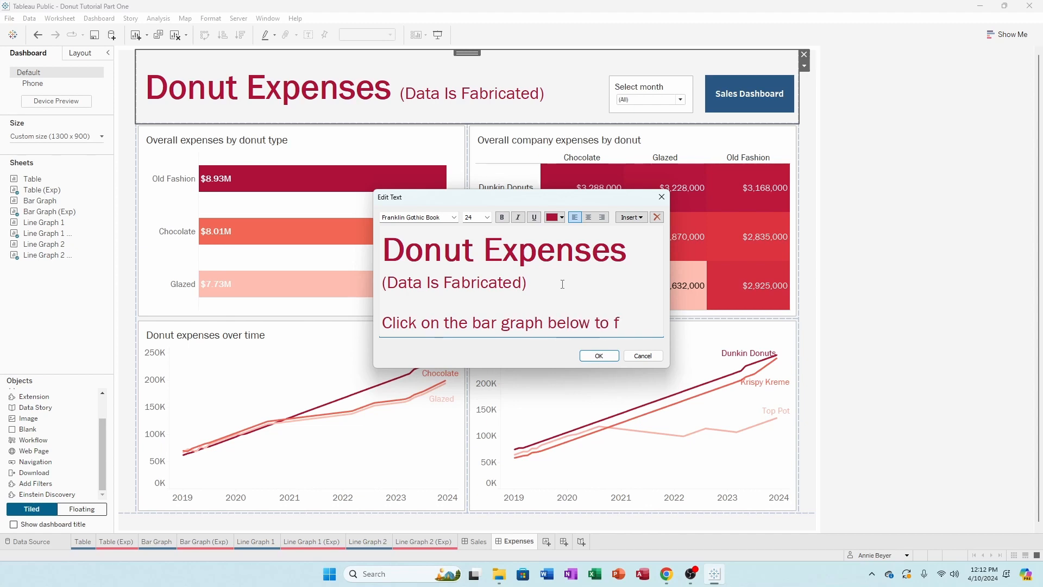
text(ilter the entire das)
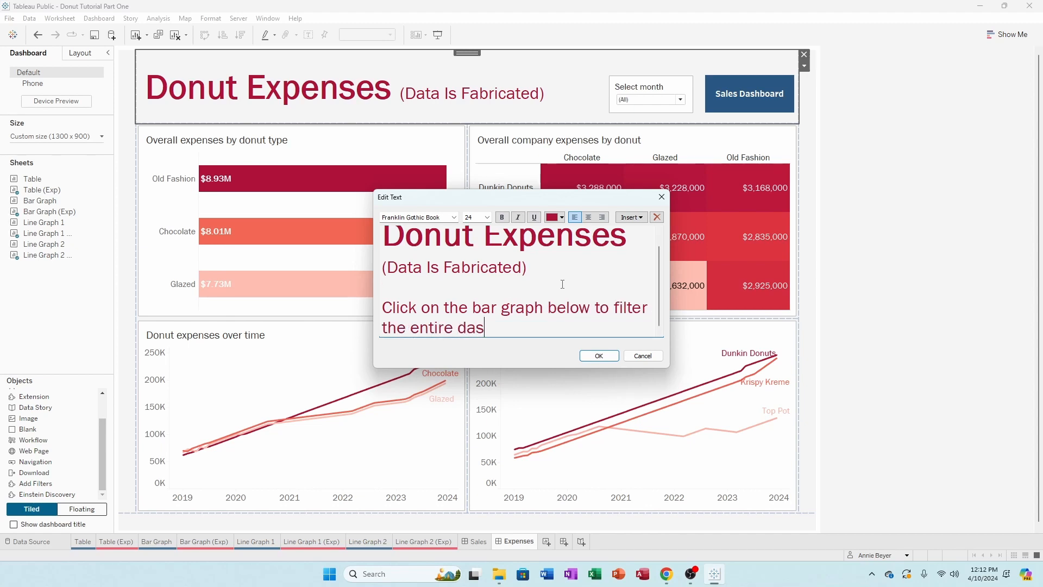
text(hboard by donut type)
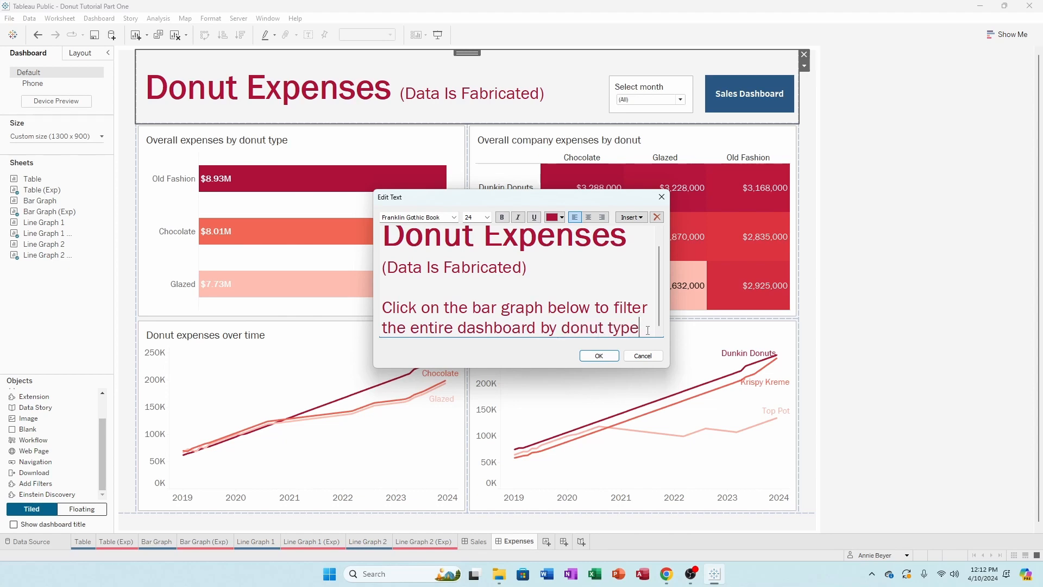
Set the Donut Expenses filter instruction's font size to 12 and apply the title text changes
drag(648, 330, 372, 310)
click(487, 218)
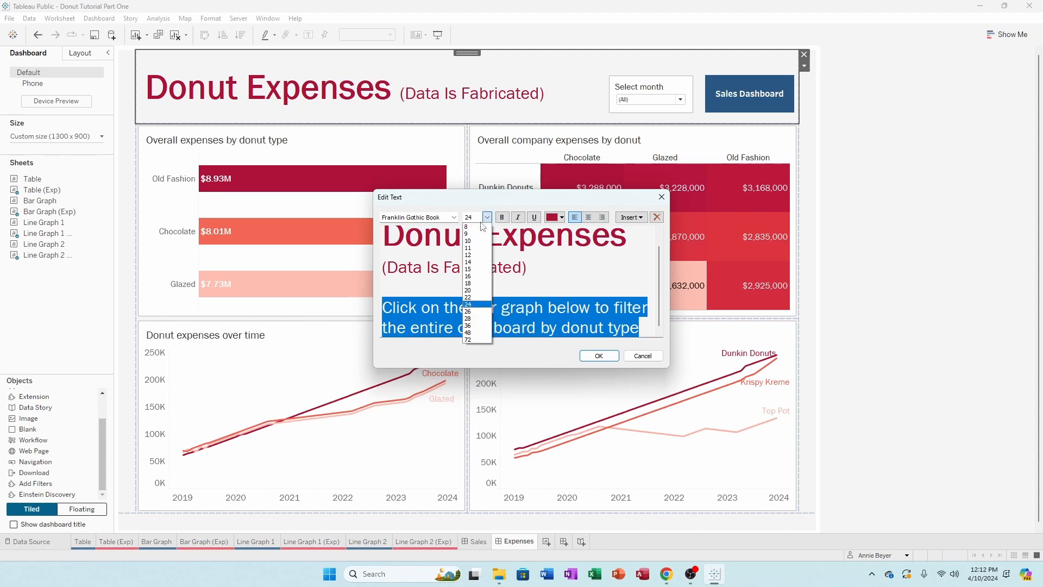
click(475, 247)
click(599, 355)
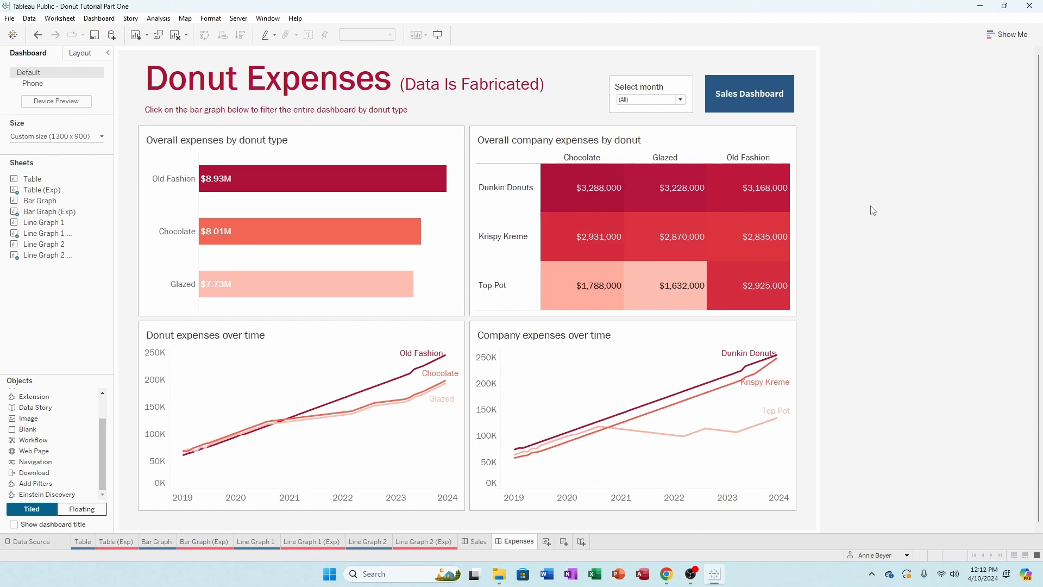
Return to the Sales dashboard and view the options for saving the workbook to Tableau Public
click(476, 541)
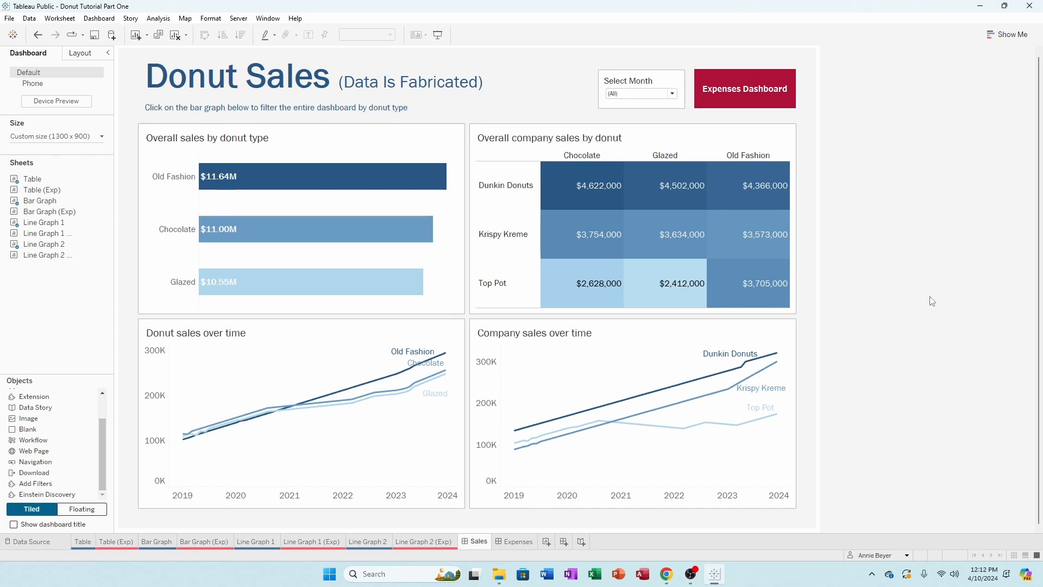
click(10, 19)
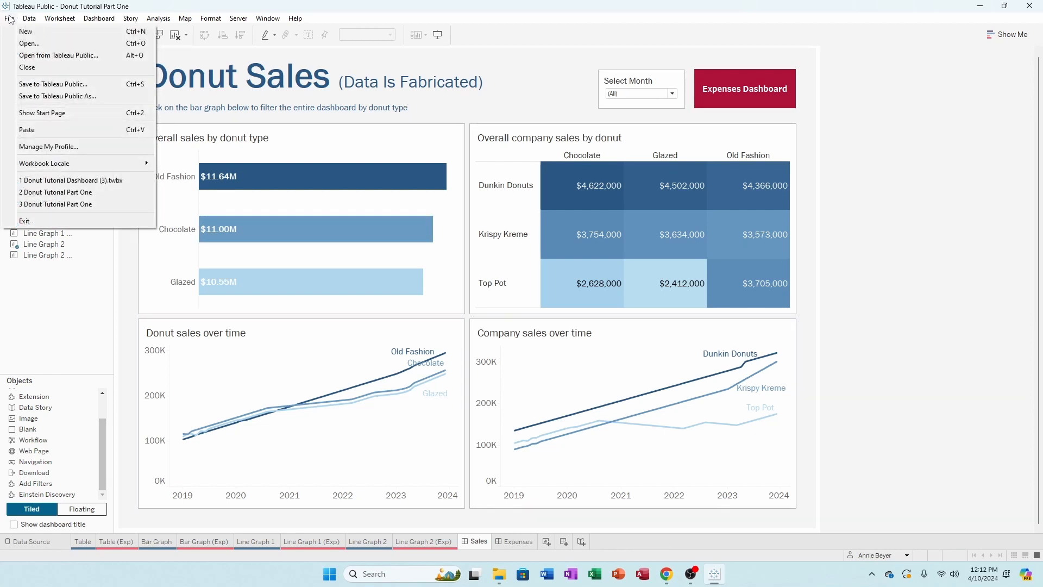
click(920, 305)
Switch to Chrome, open the profile's hidden vizzes, and turn on Show Viz on Profile for Donut Tutorial Part One
click(667, 574)
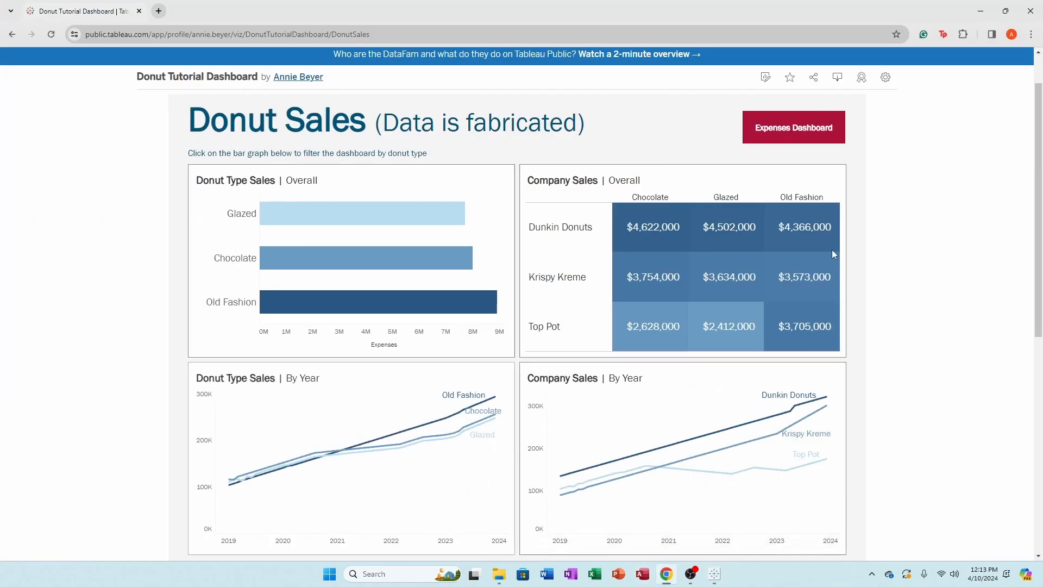
click(312, 80)
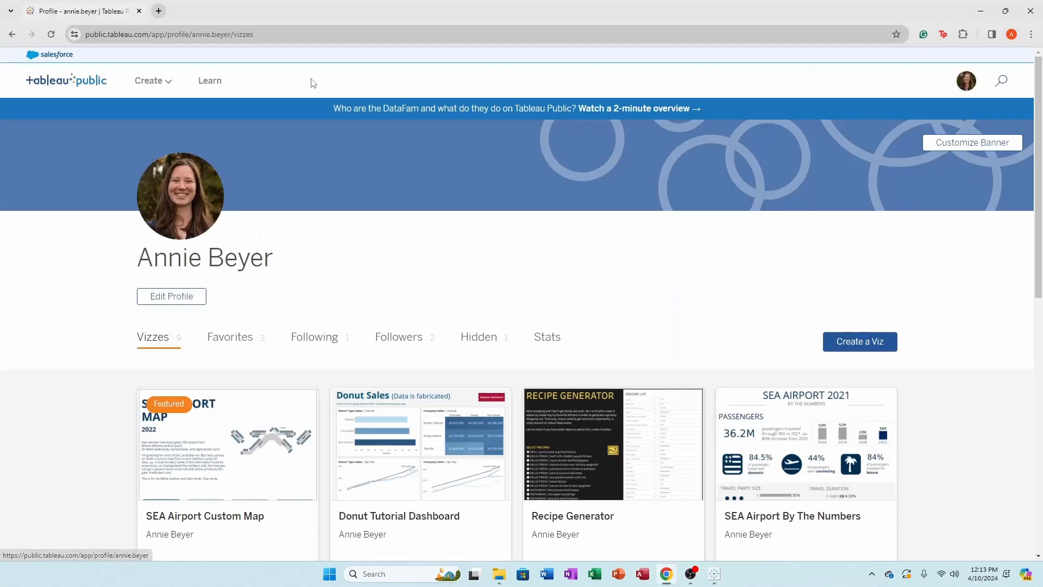
click(475, 347)
scroll(474, 354, down, 2)
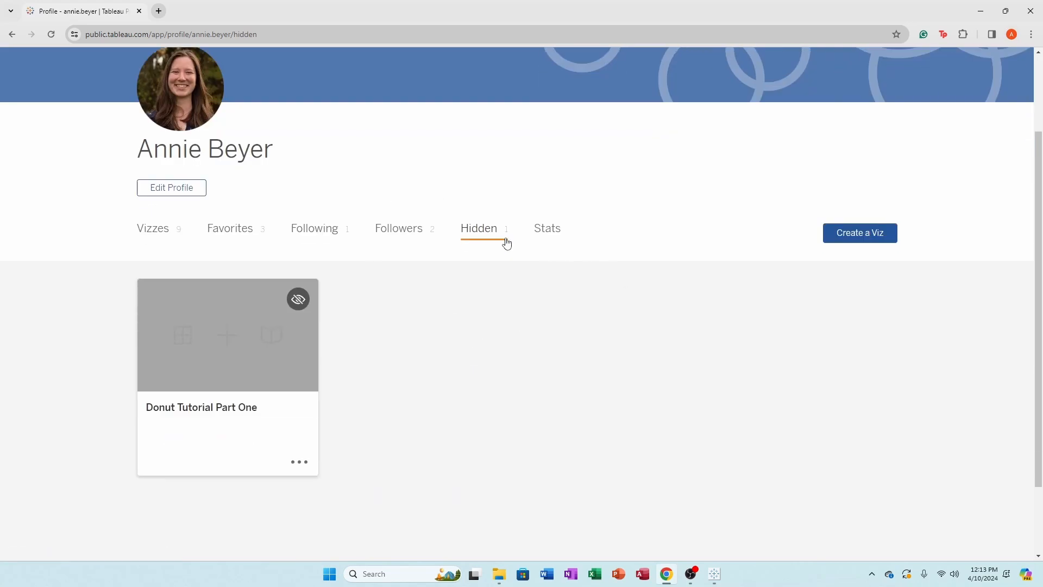
click(299, 462)
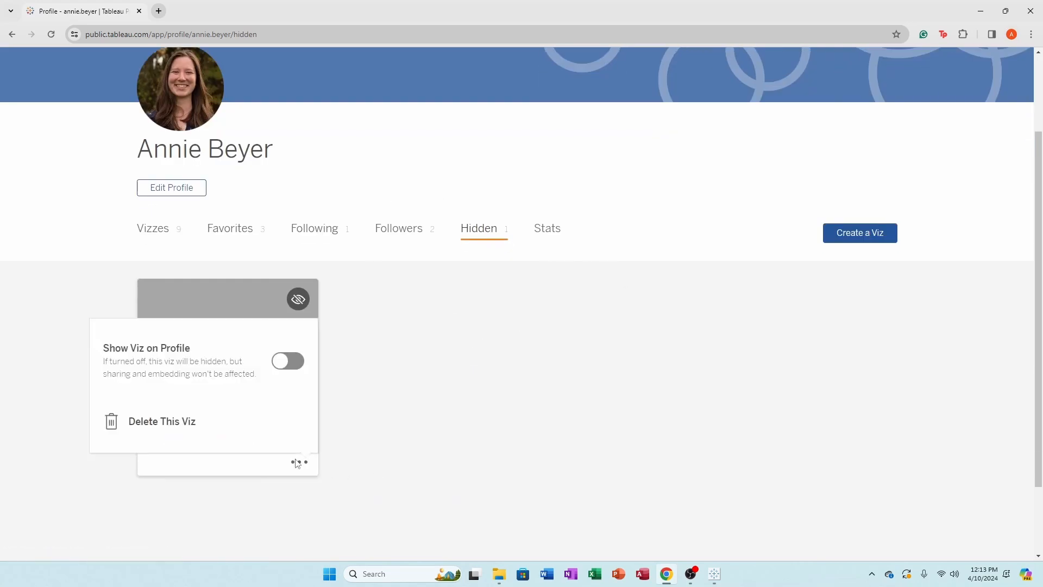
click(295, 368)
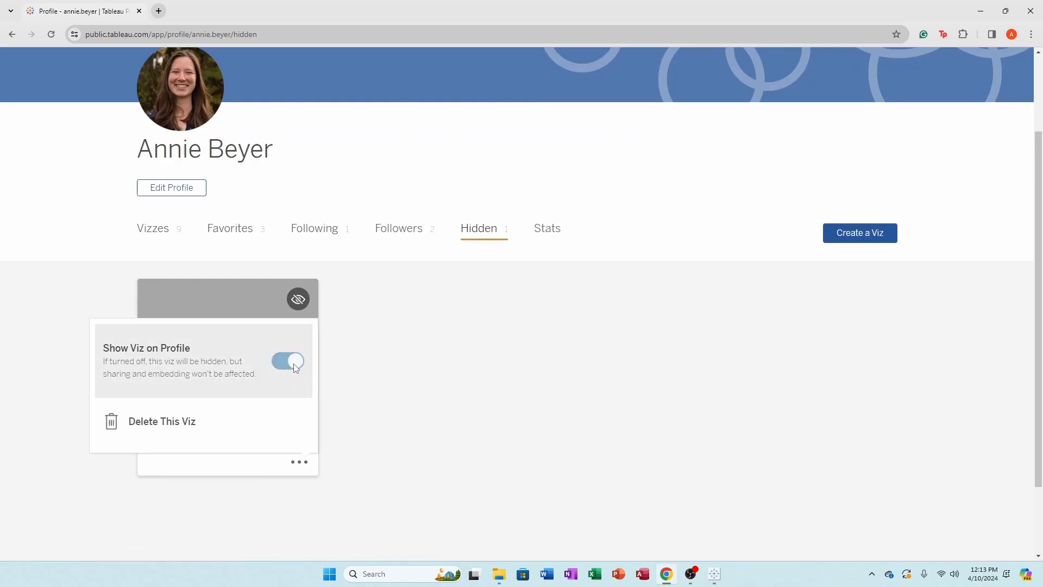
View the published Donut Tutorial Dashboard from the Vizzes list, return to the author's profile, and look through the published vizzes
click(140, 228)
click(367, 440)
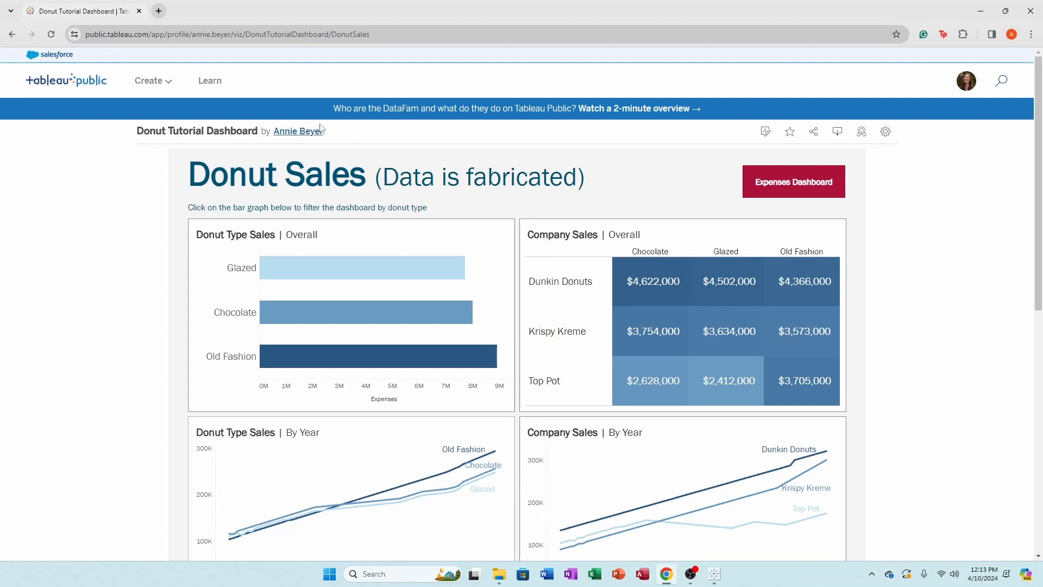
click(302, 132)
scroll(381, 198, down, 4)
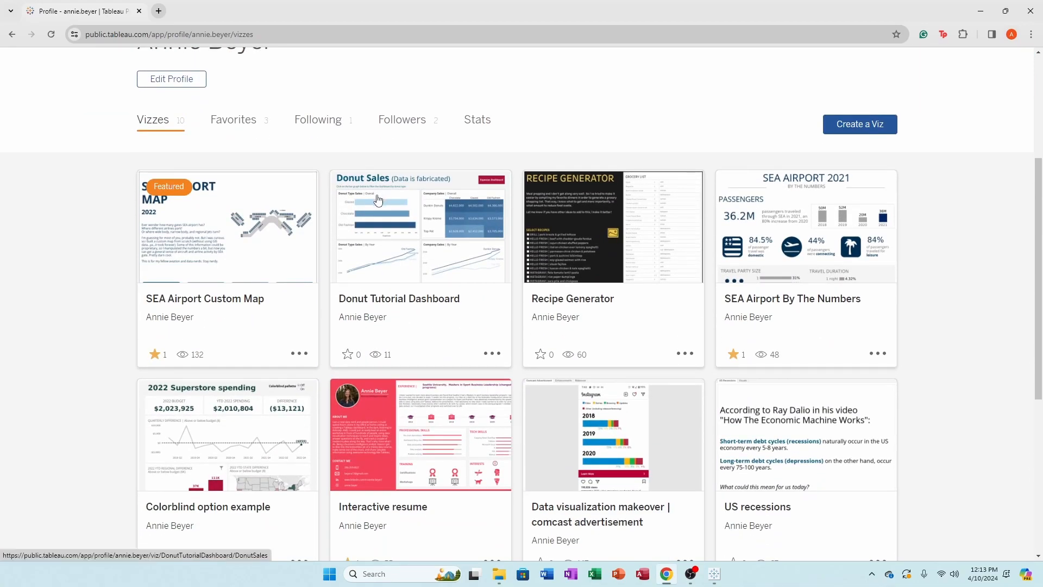
scroll(378, 199, down, 1)
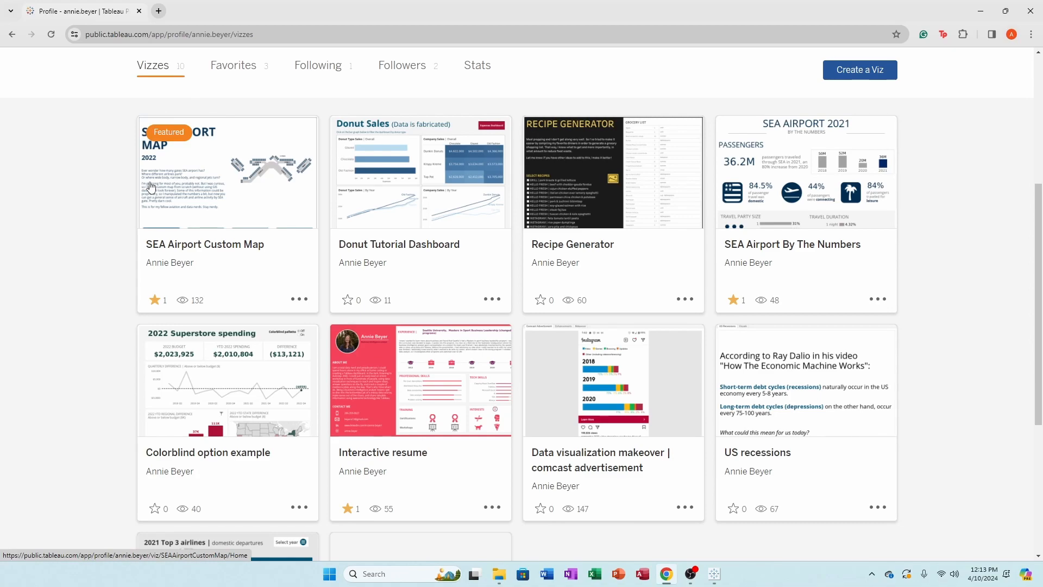
scroll(119, 214, up, 5)
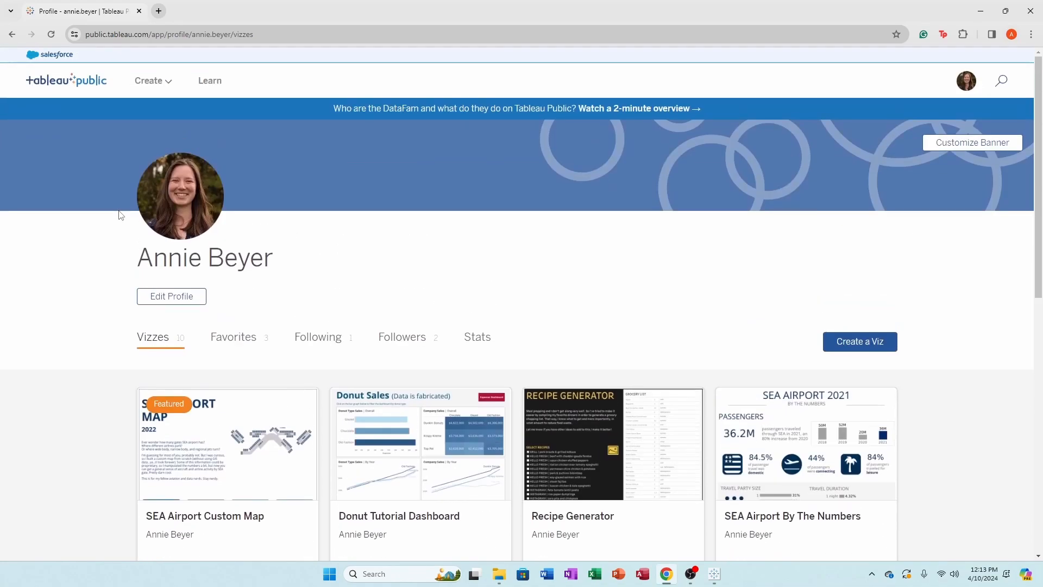
Open the Tableau Public Discover page and look over the Viz of the Day and Recent Activity sections
click(70, 79)
scroll(71, 235, down, 2)
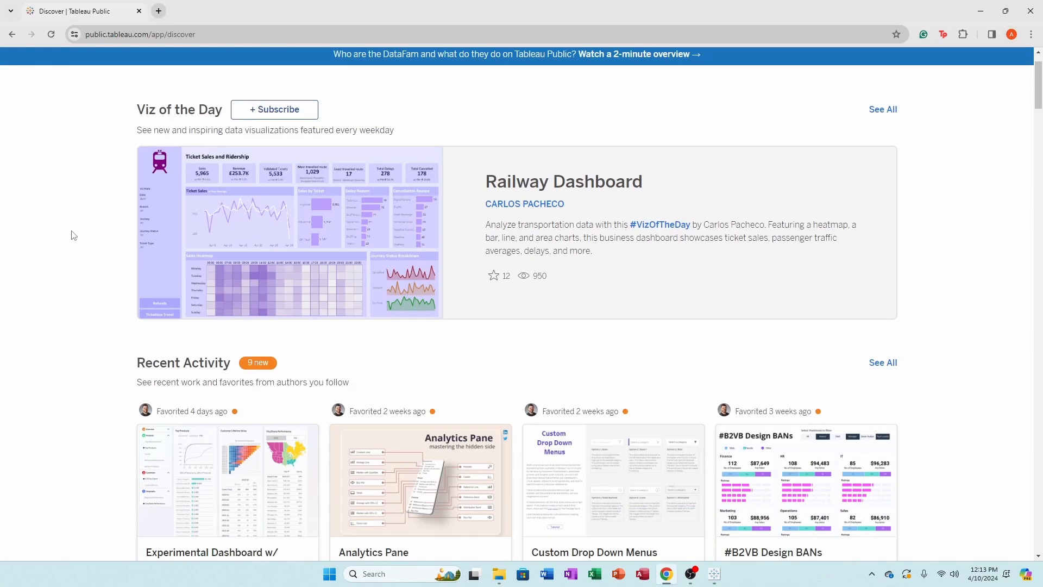
scroll(71, 234, up, 2)
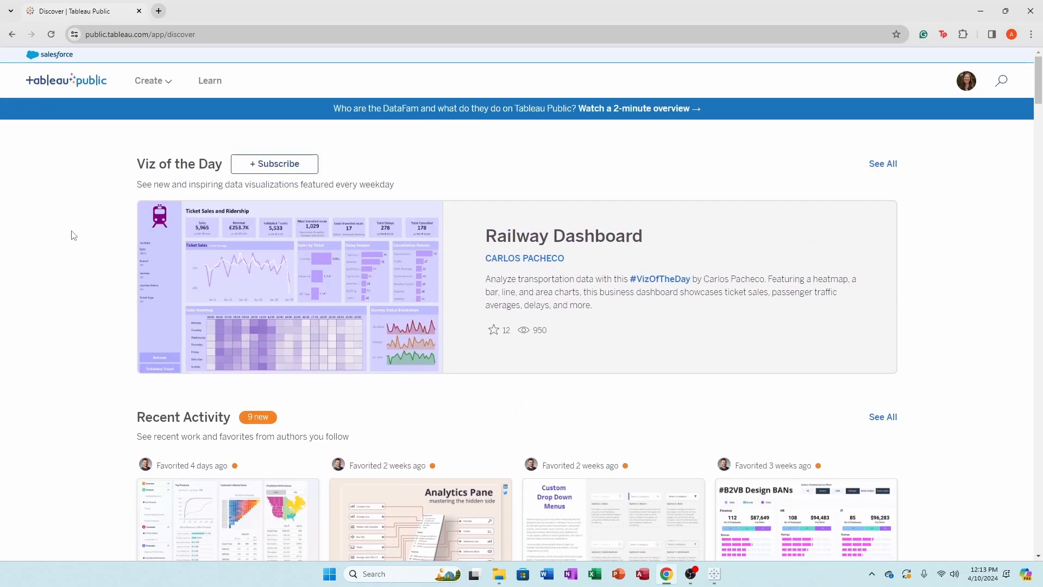